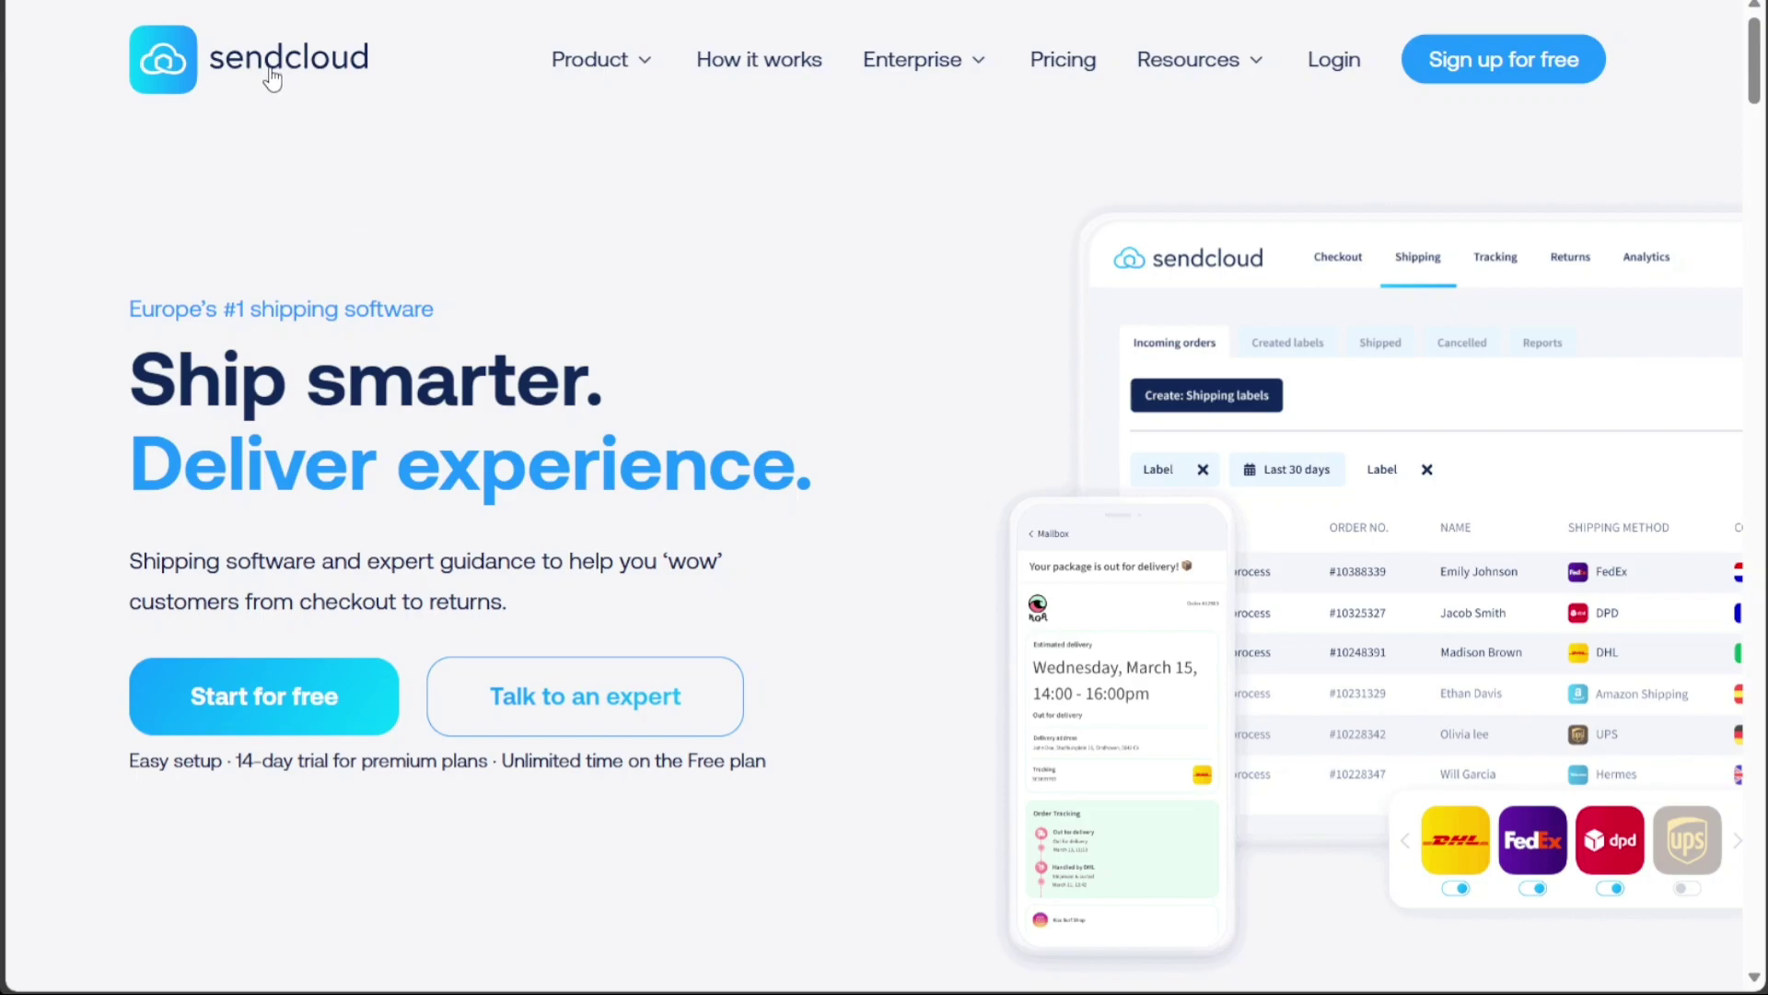
- Read the landing page's 'Ship smarter.' headline, full video description and premium plans trial wording
left_click_drag(608, 391, 138, 373)
left_click(656, 361)
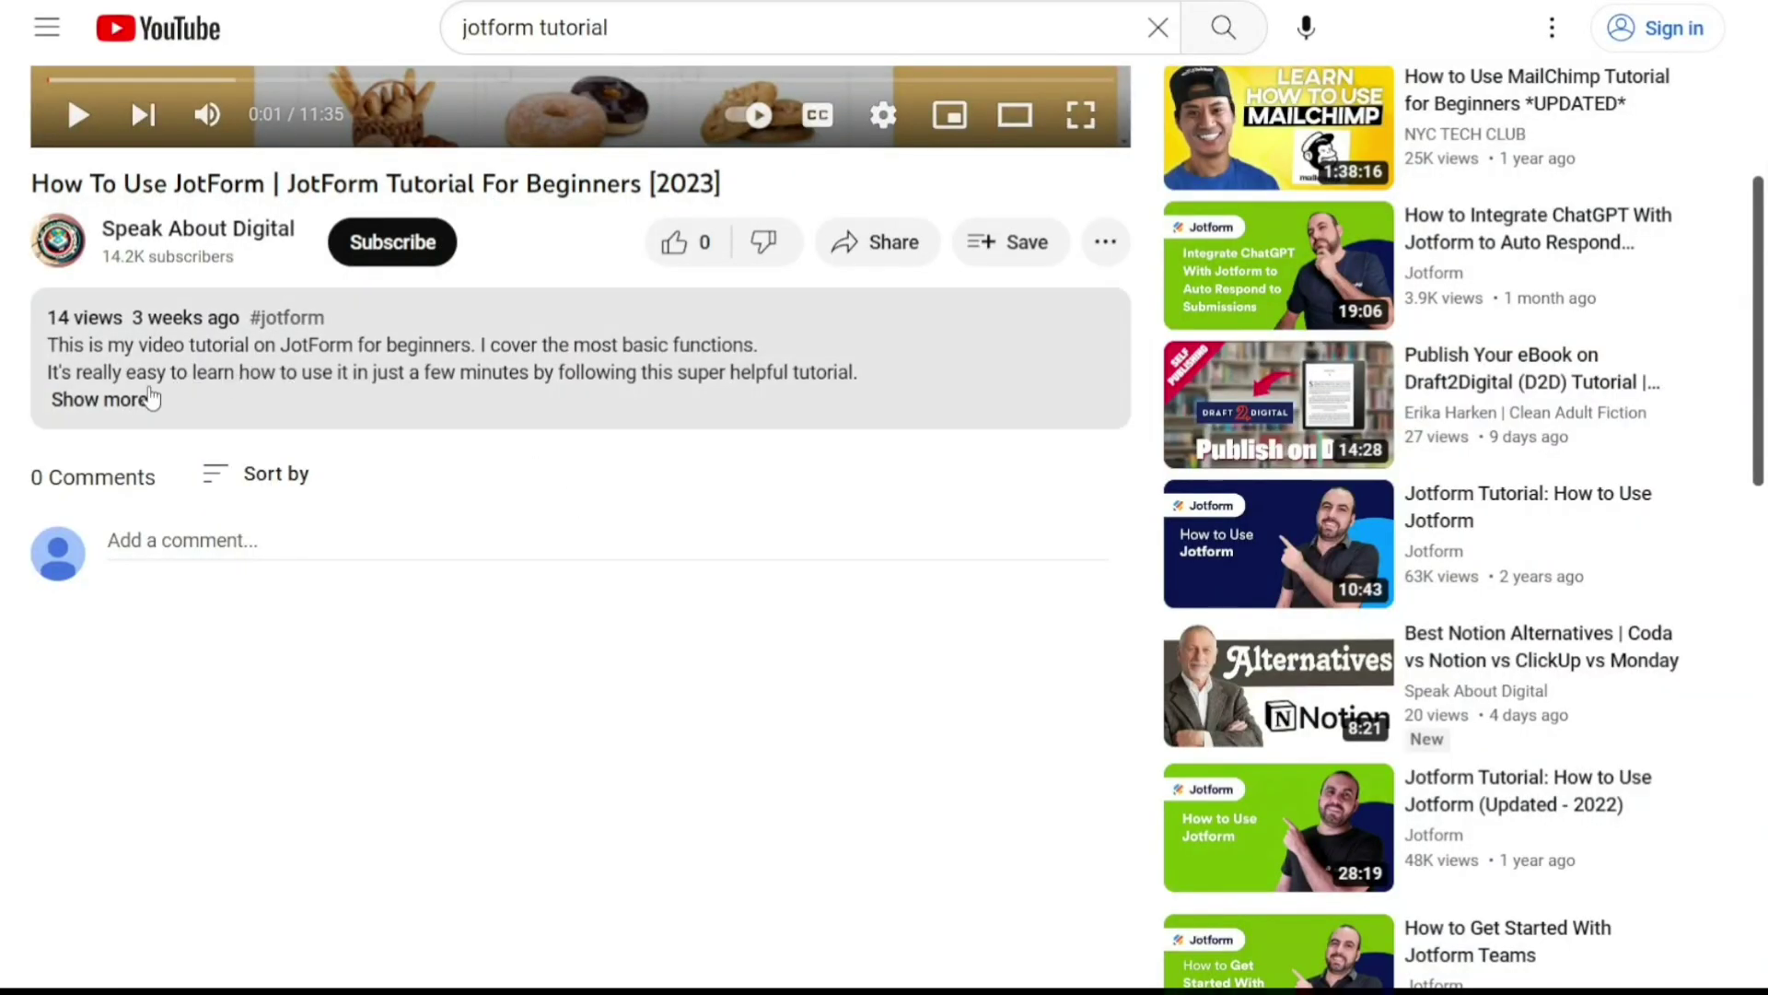
left_click(117, 399)
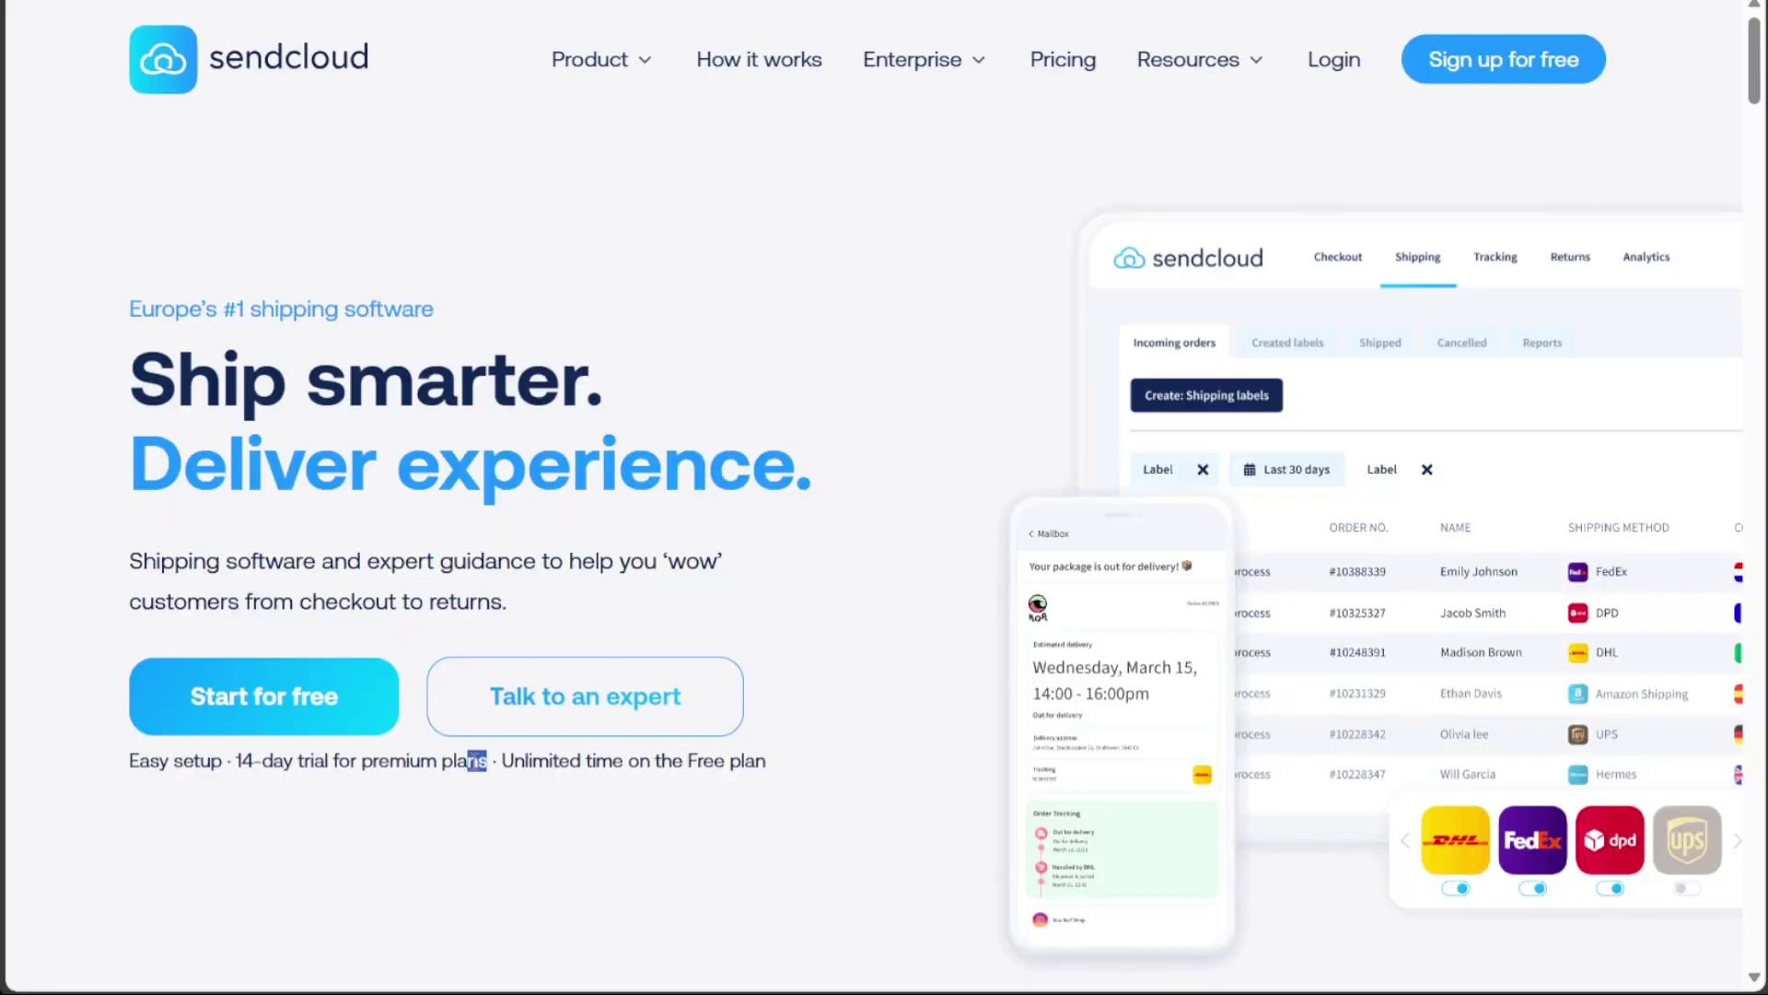
left_click_drag(486, 761, 236, 779)
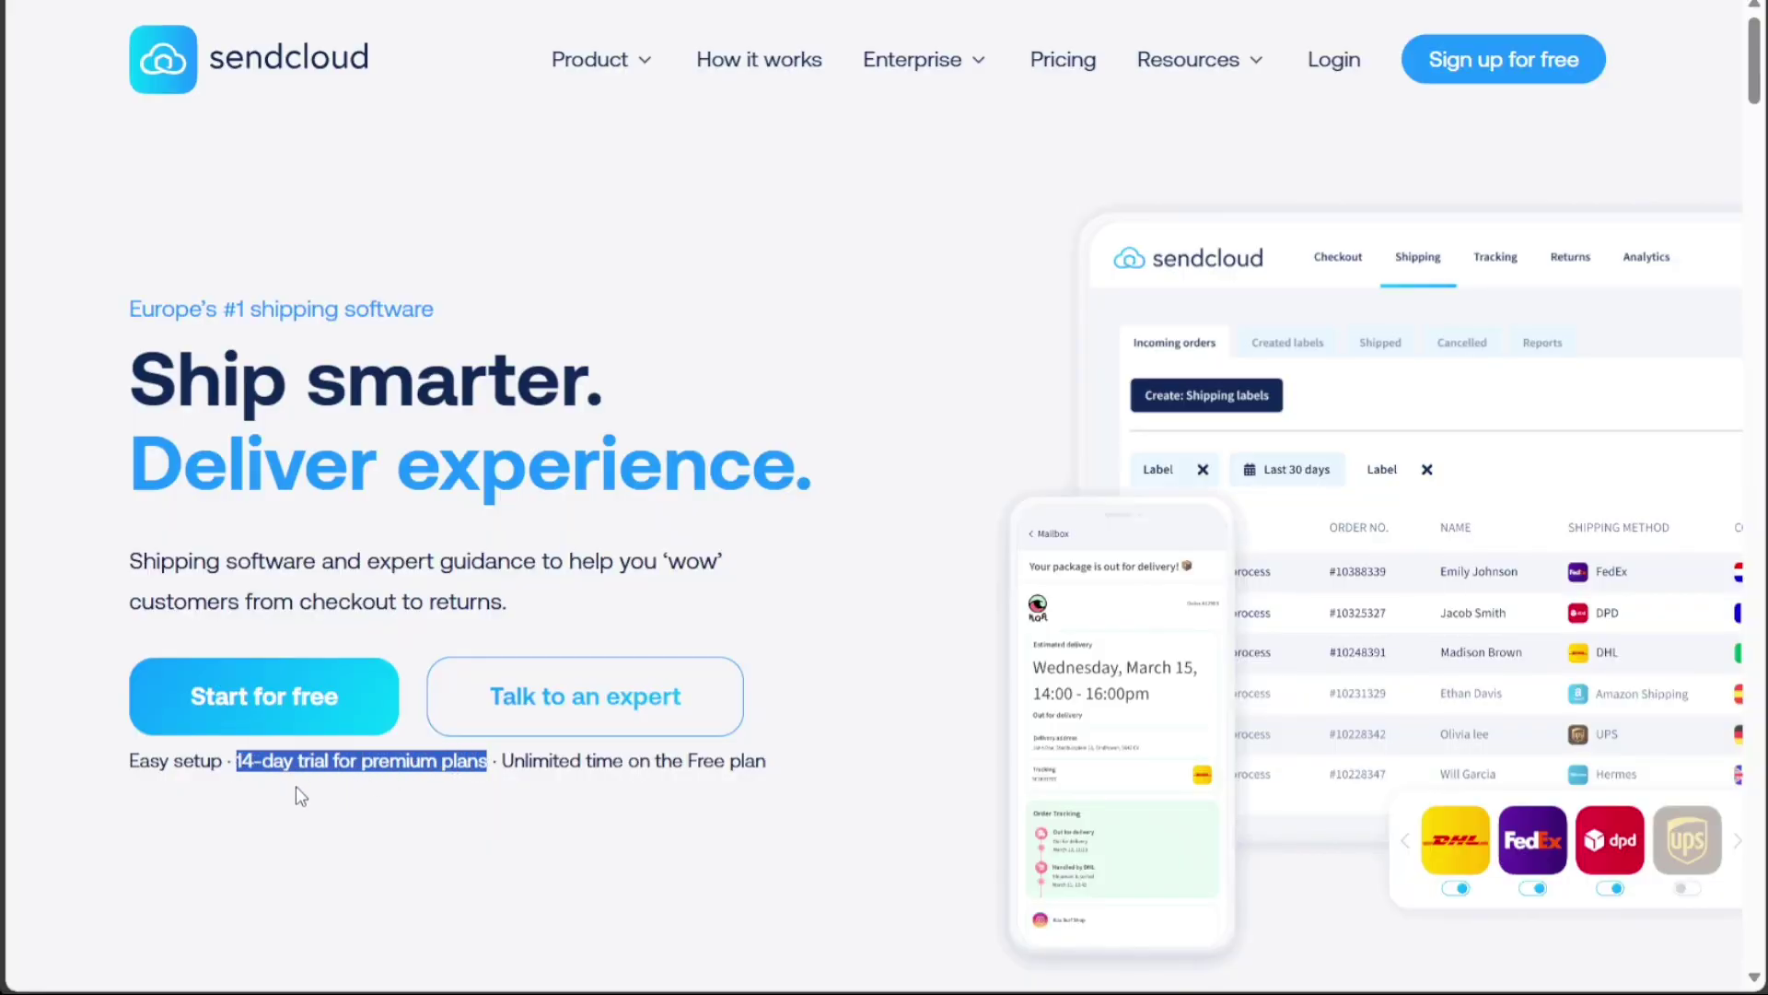
left_click(221, 785)
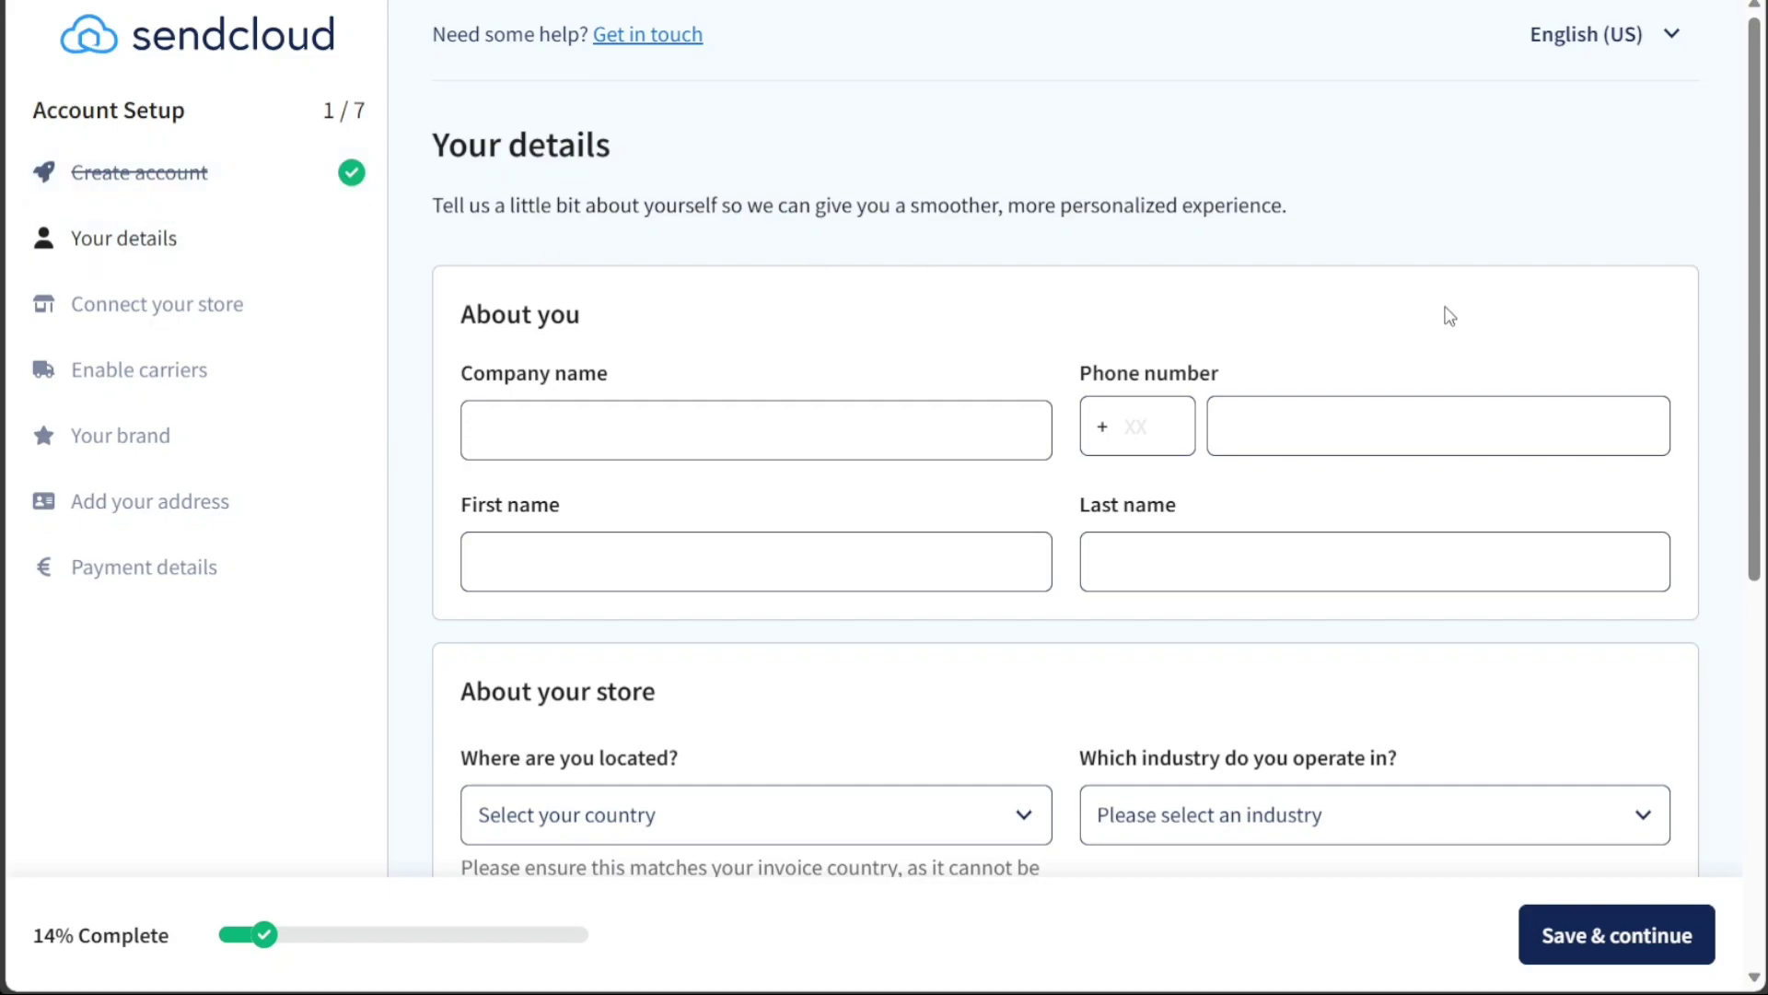
- Save the entered details with United Kingdom as location and Electronics as industry
left_click_drag(1750, 276, 1742, 402)
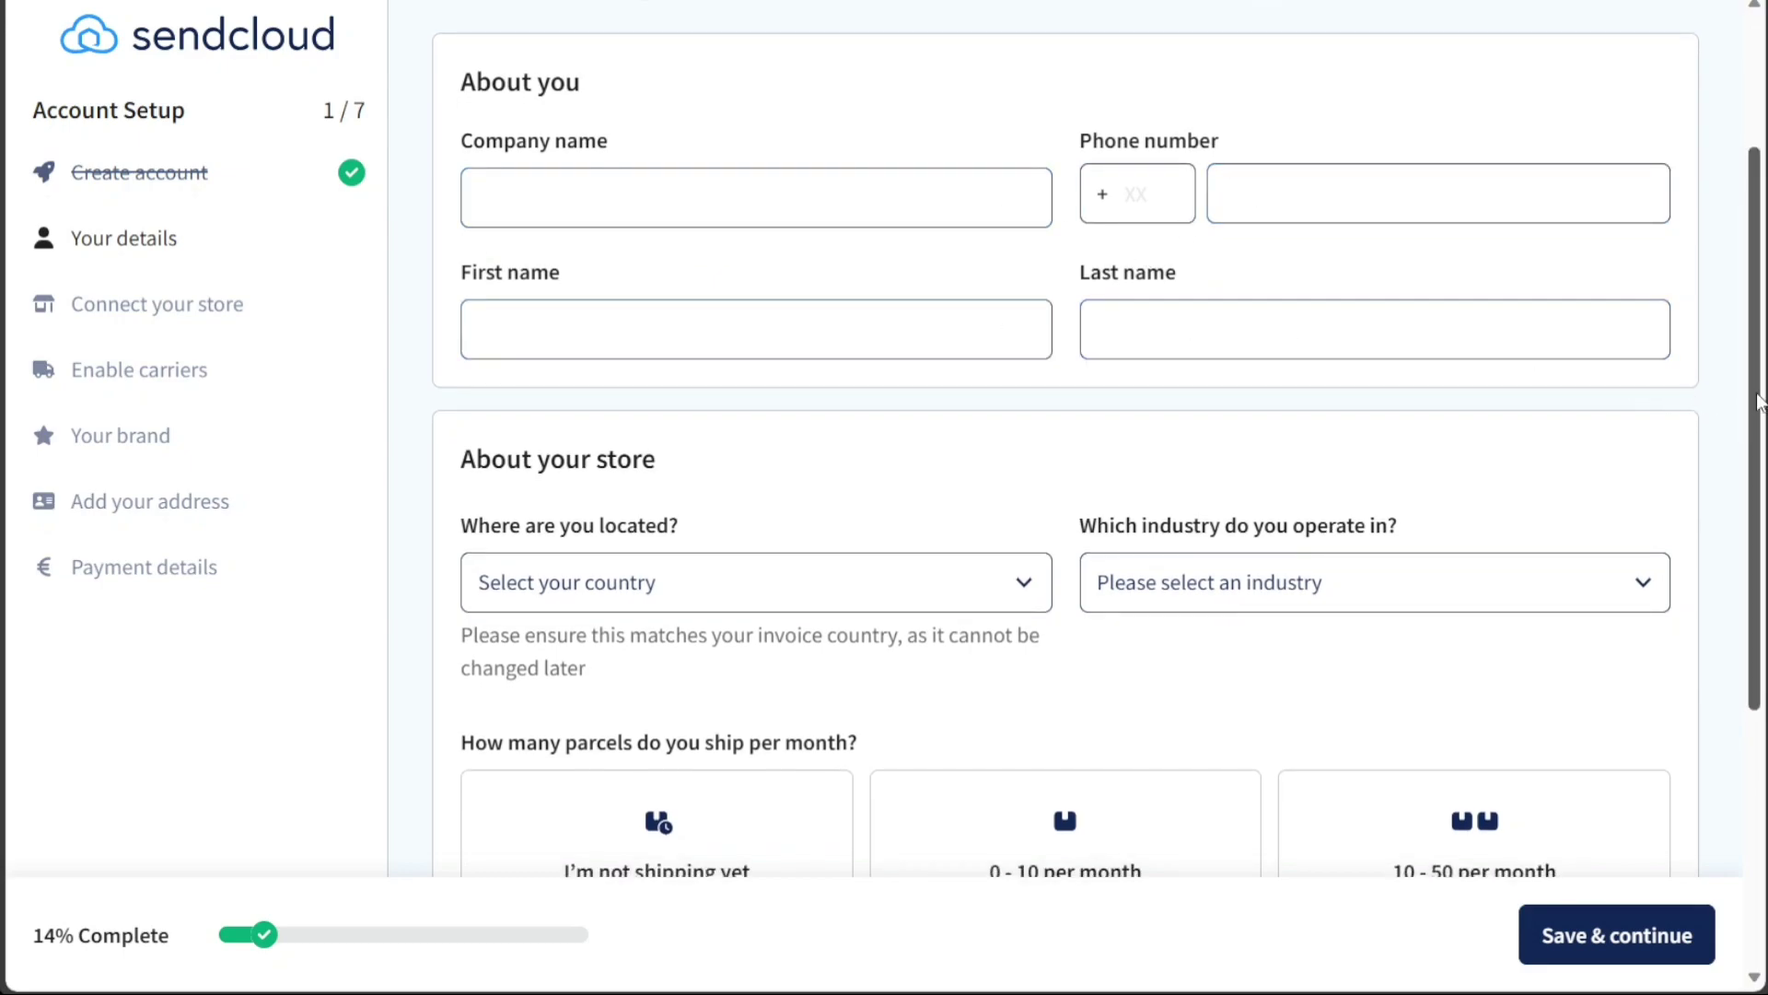
left_click_drag(1759, 401, 1759, 651)
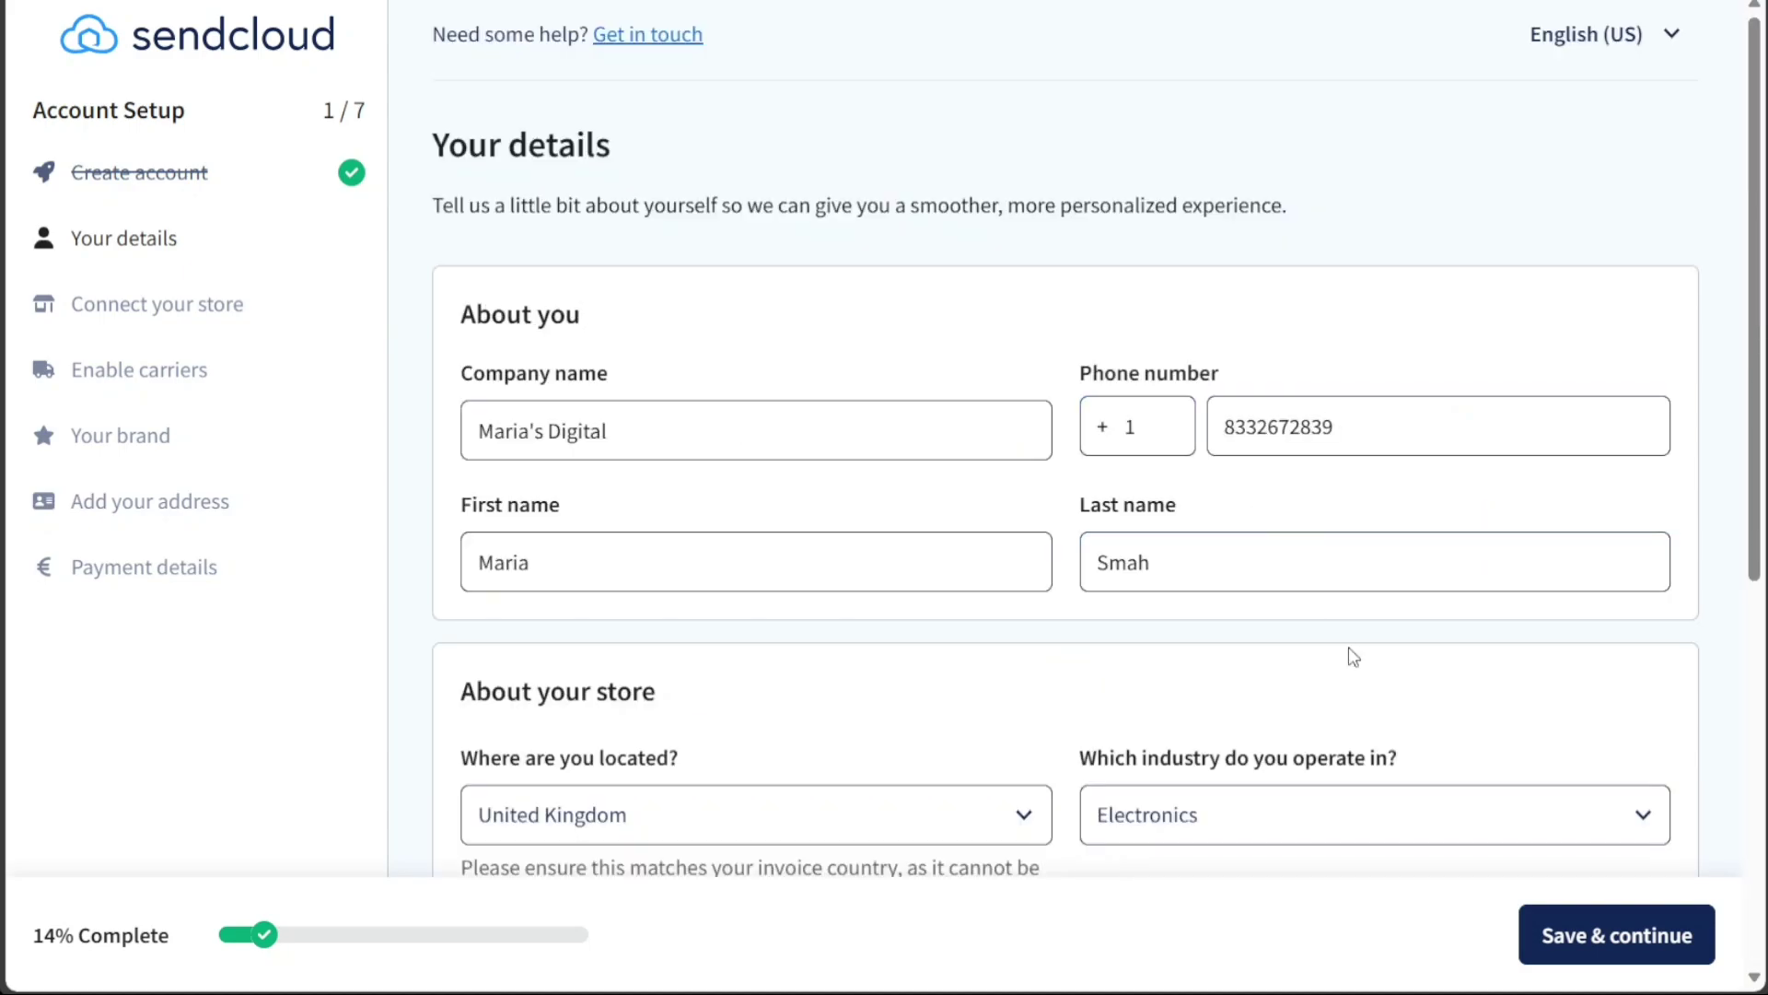
left_click(1621, 941)
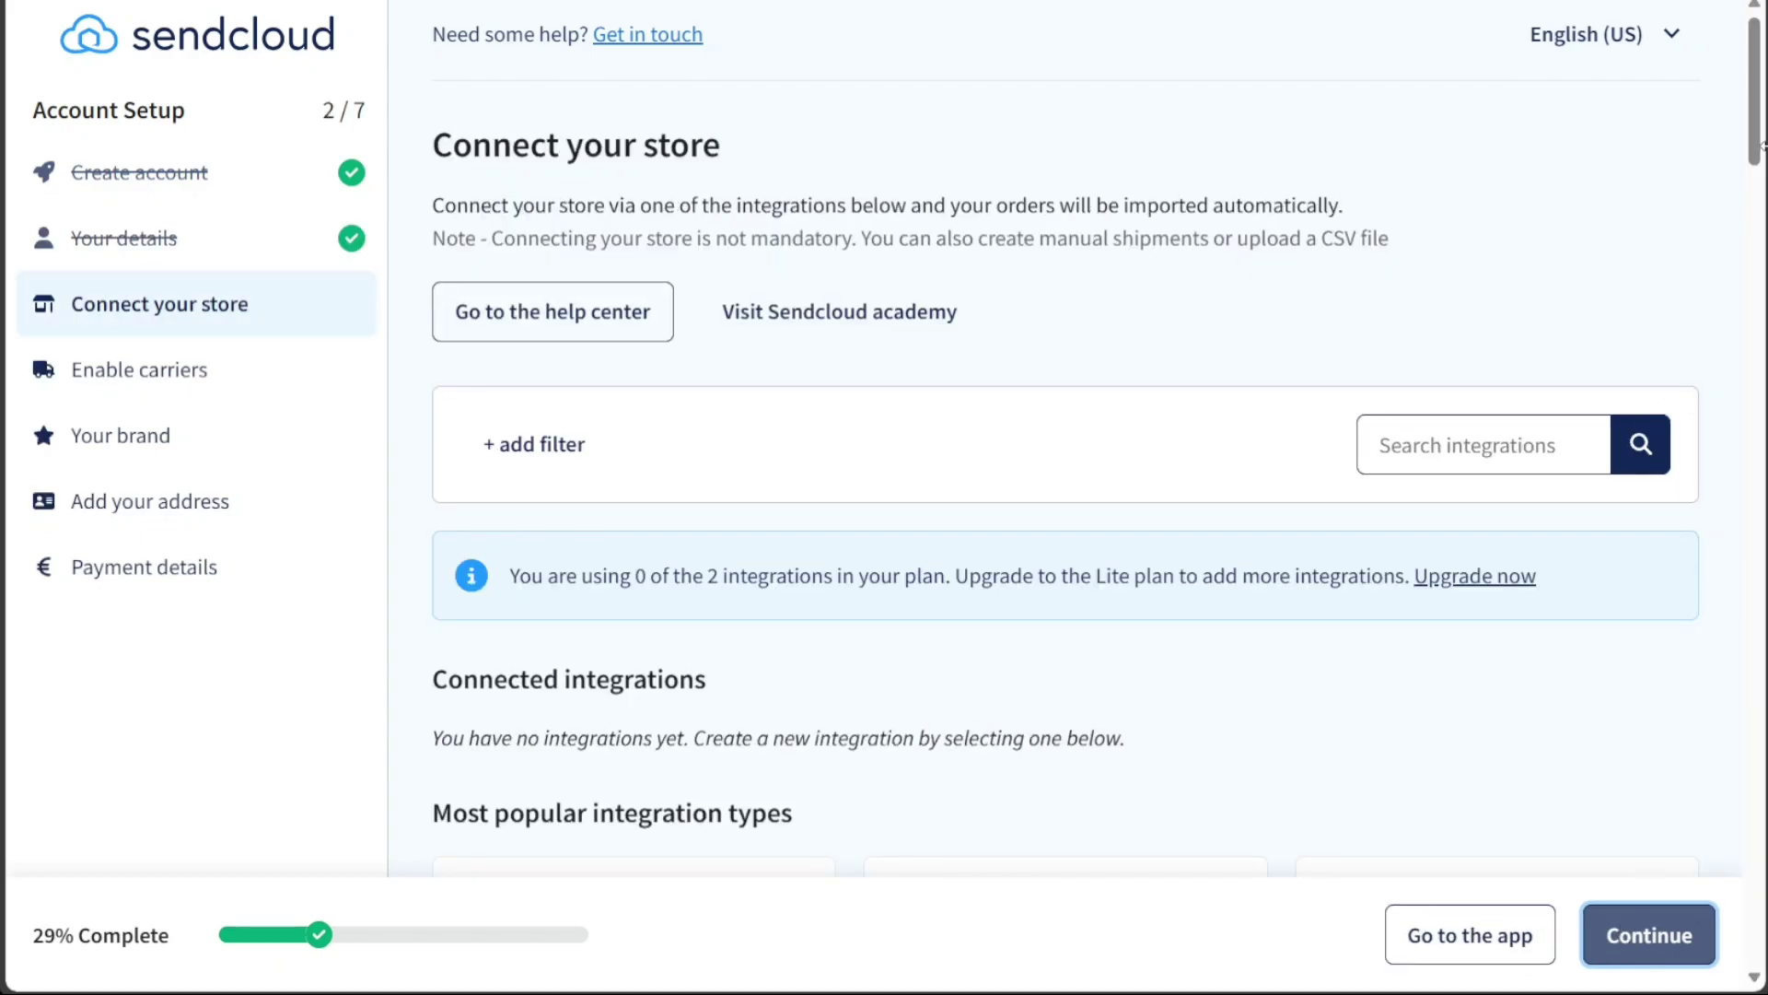
- Scroll Connect your store to view the Shopify, WooCommerce and Amazon V2 integration cards
left_click_drag(1761, 145, 1721, 195)
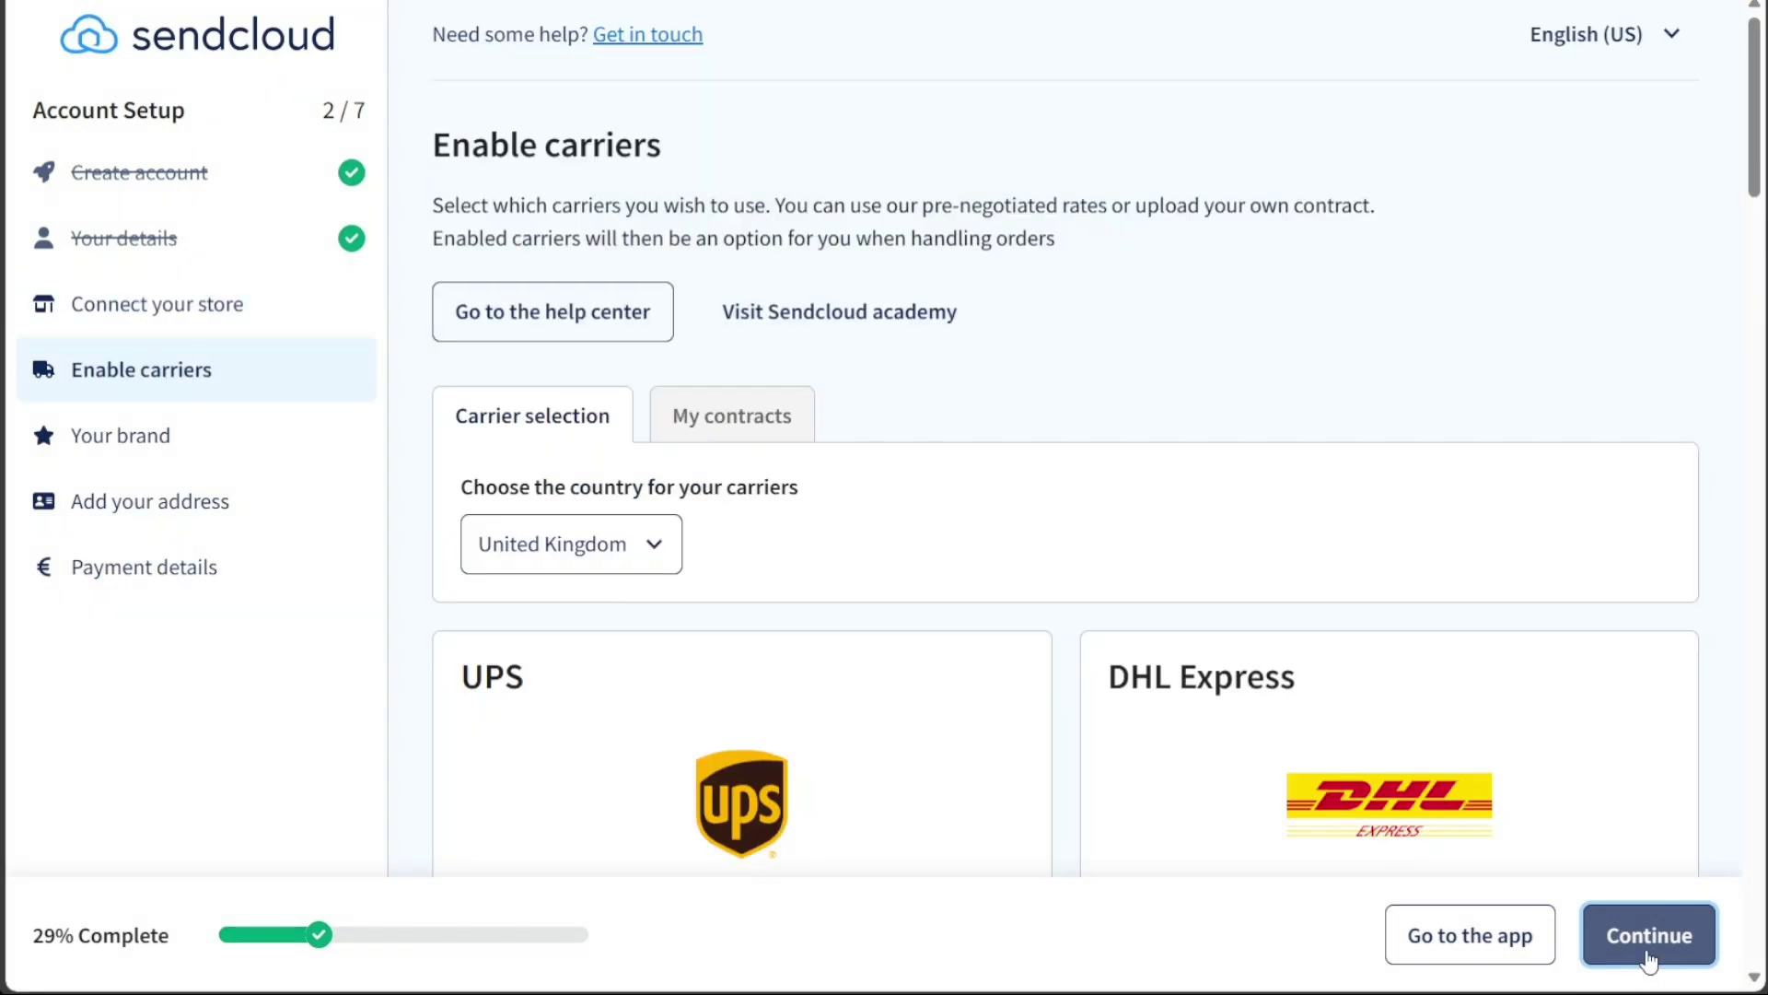
- Review the carrier list and complete the Enable carriers step, reaching 3 of 7
left_click_drag(1754, 180, 1763, 624)
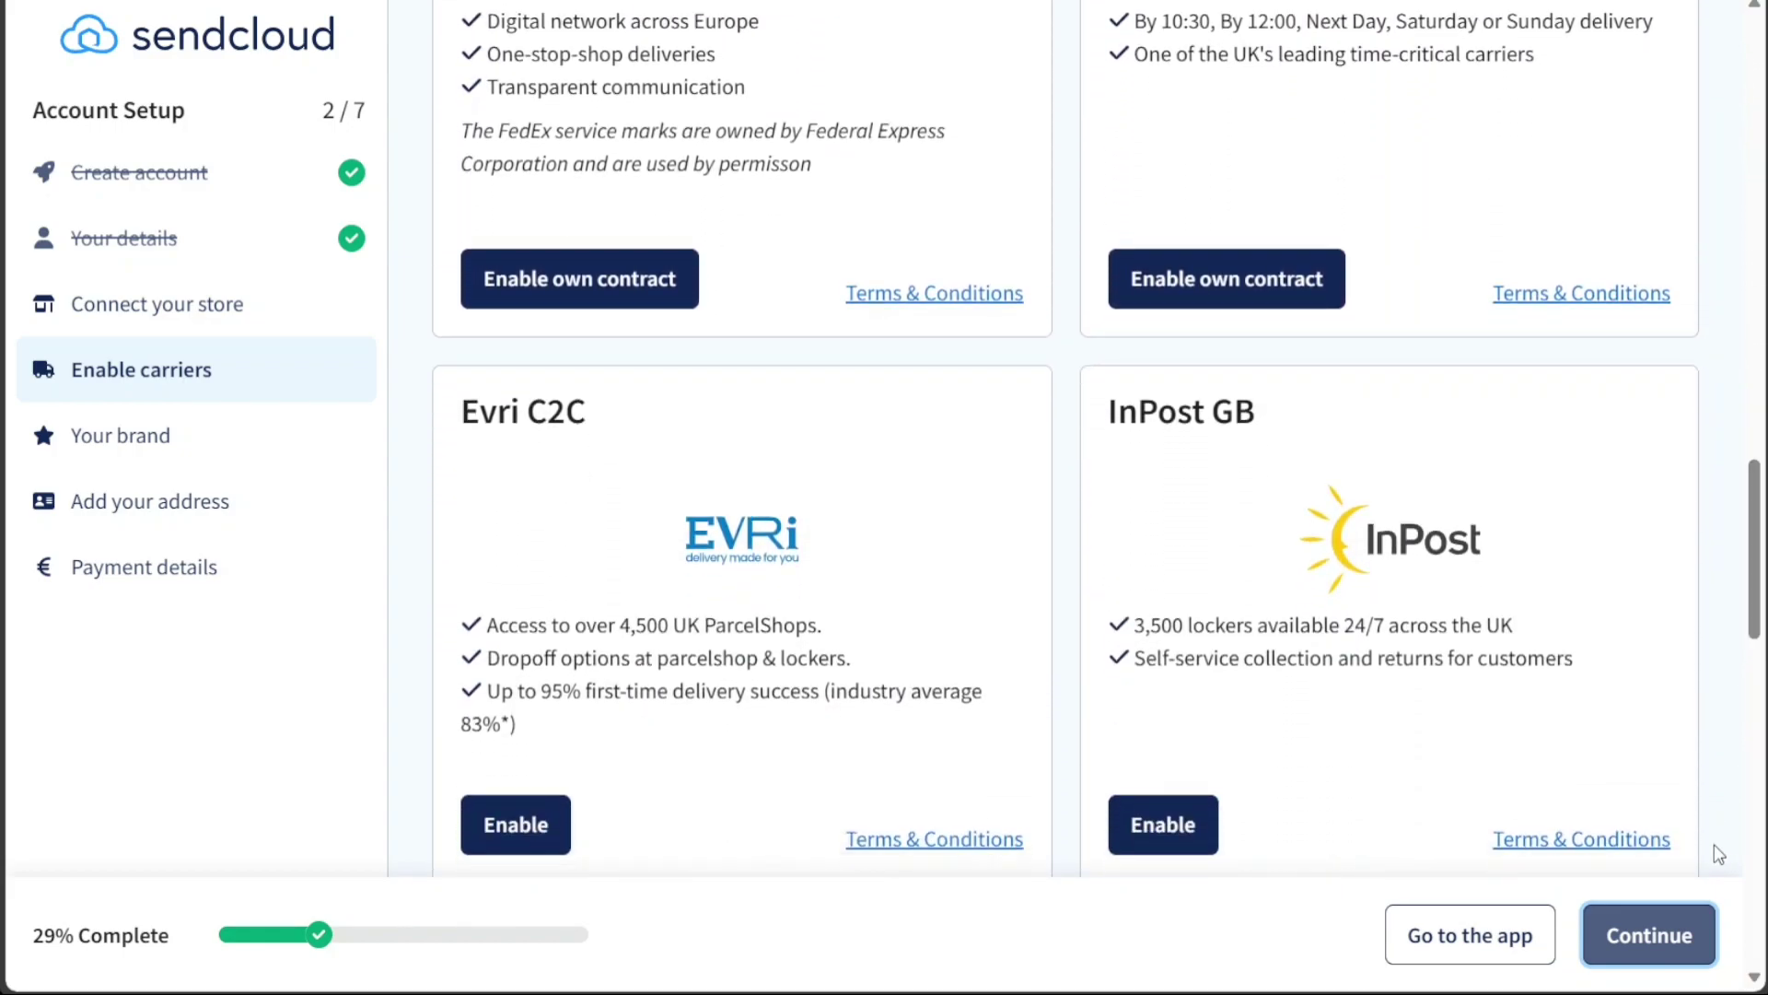
left_click(1649, 936)
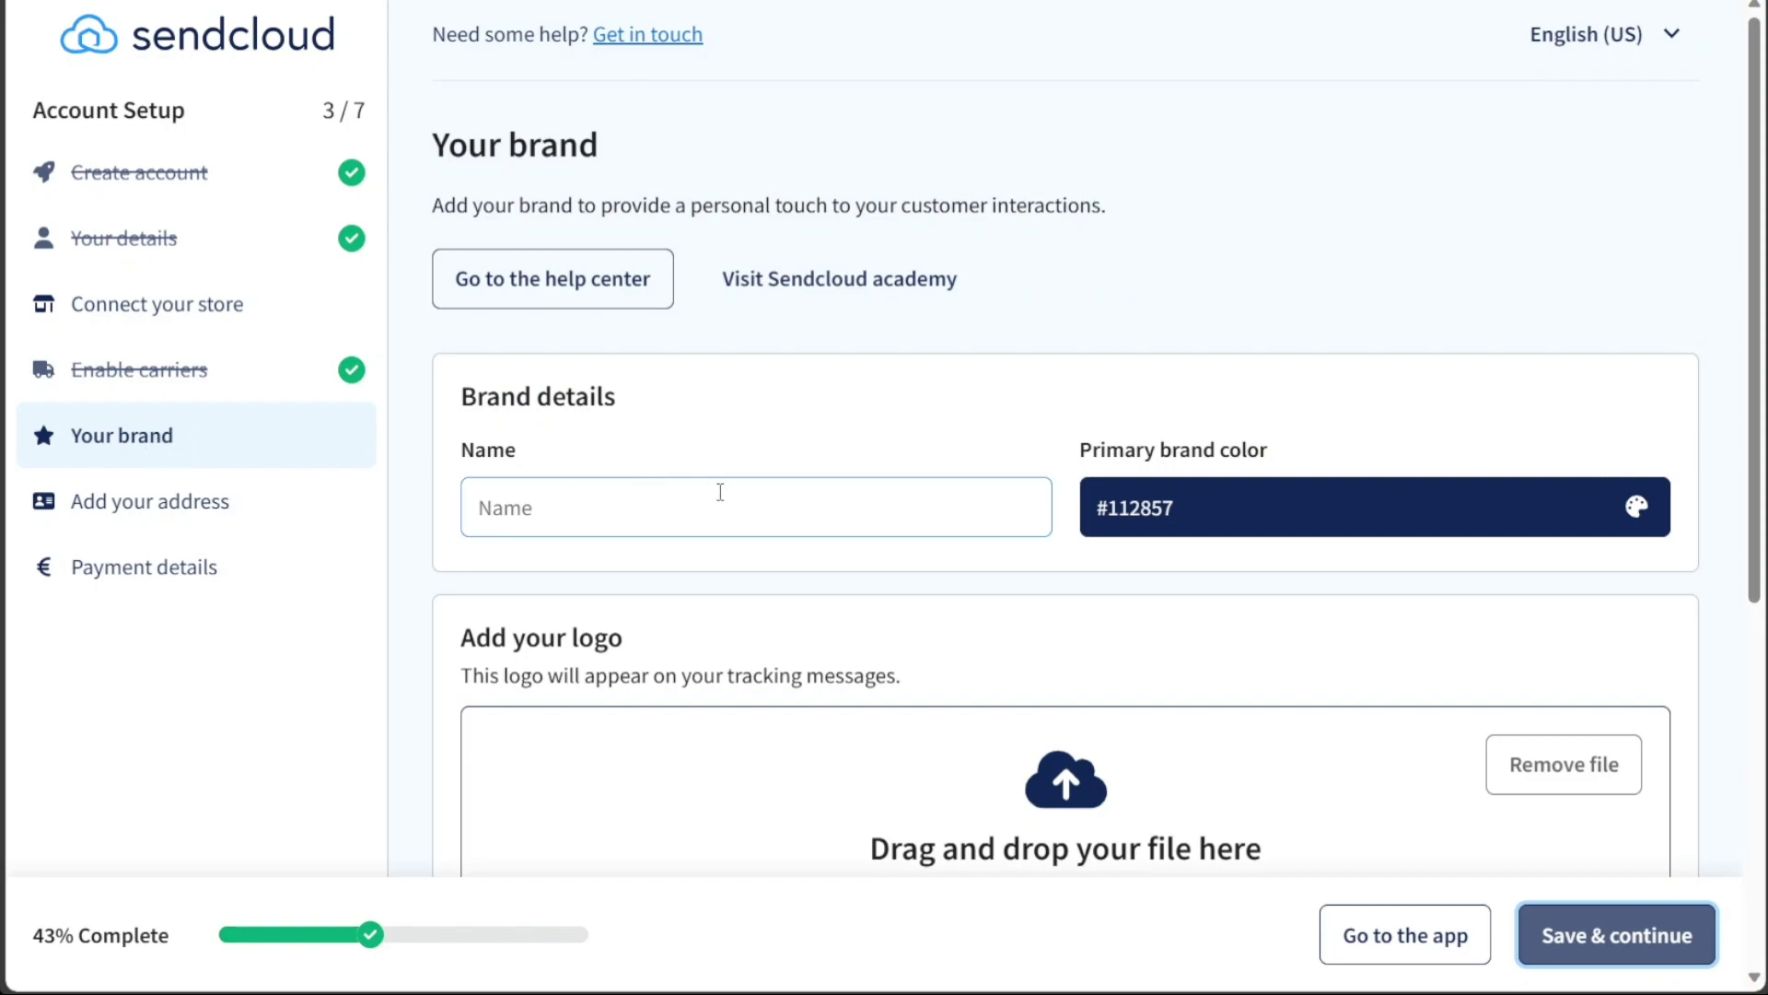
- Enter the brand name and save it along with its auto-generated shipping portal link
left_click(762, 504)
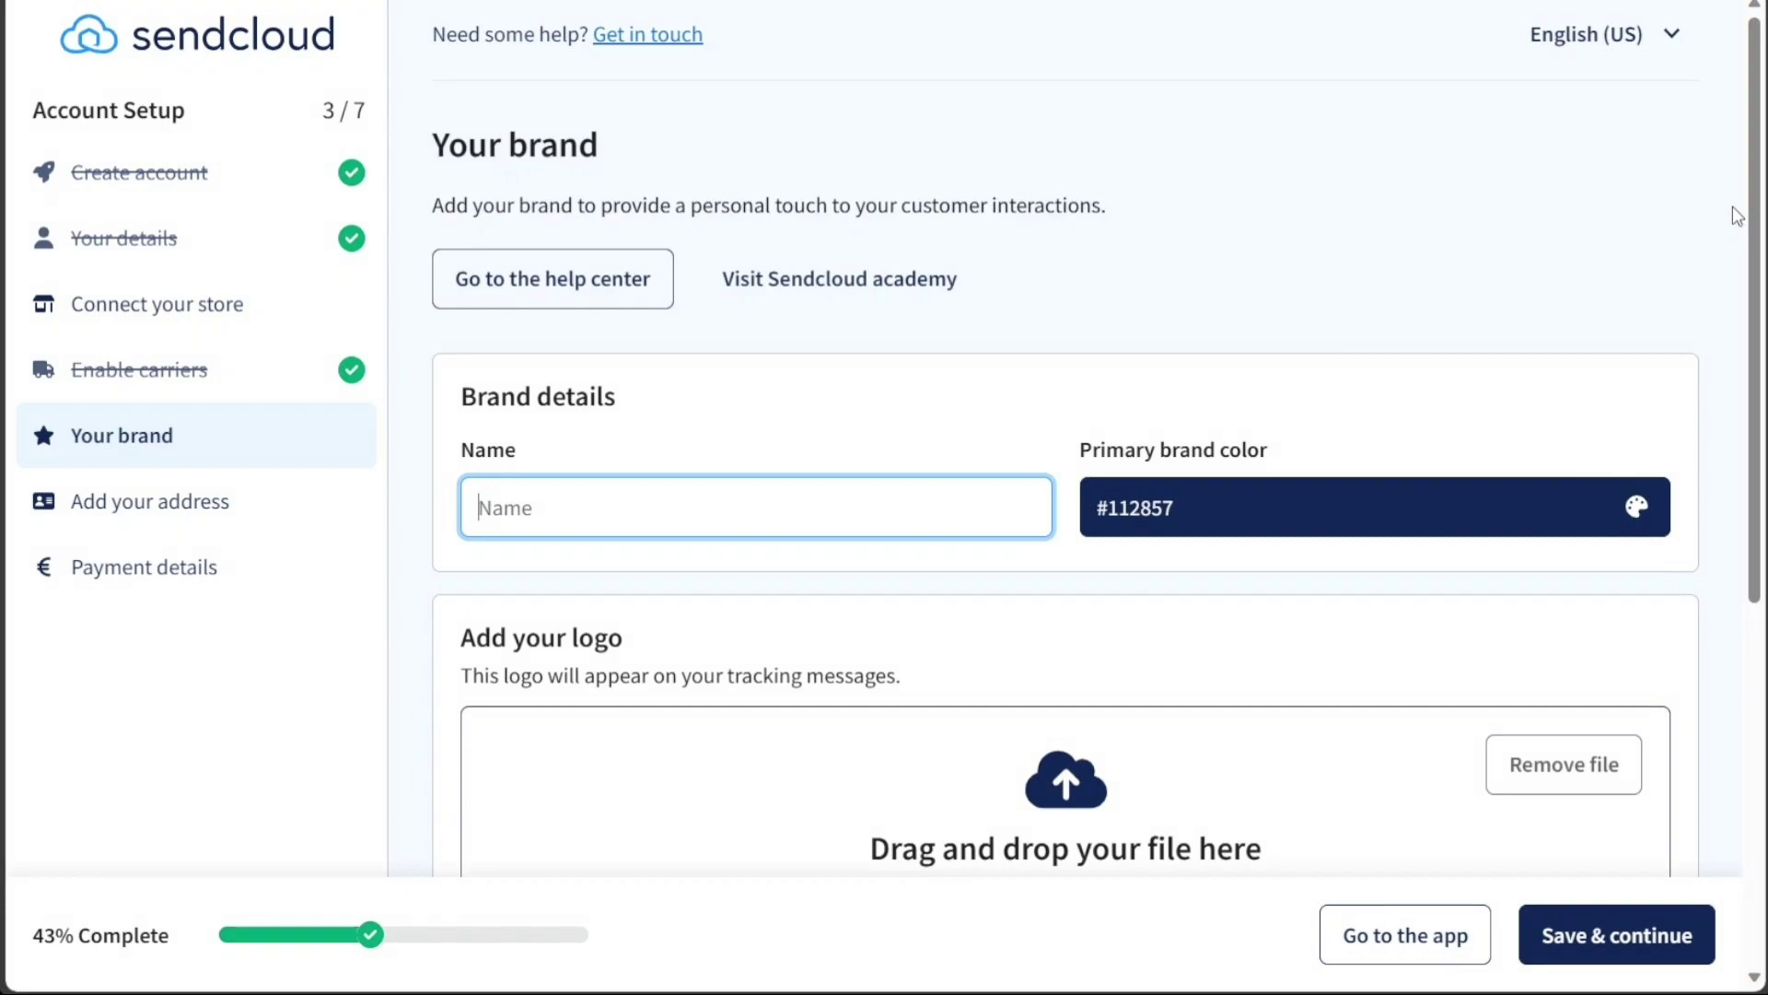
scroll(1731, 369, "down", 4)
scroll(1713, 488, "down", 3)
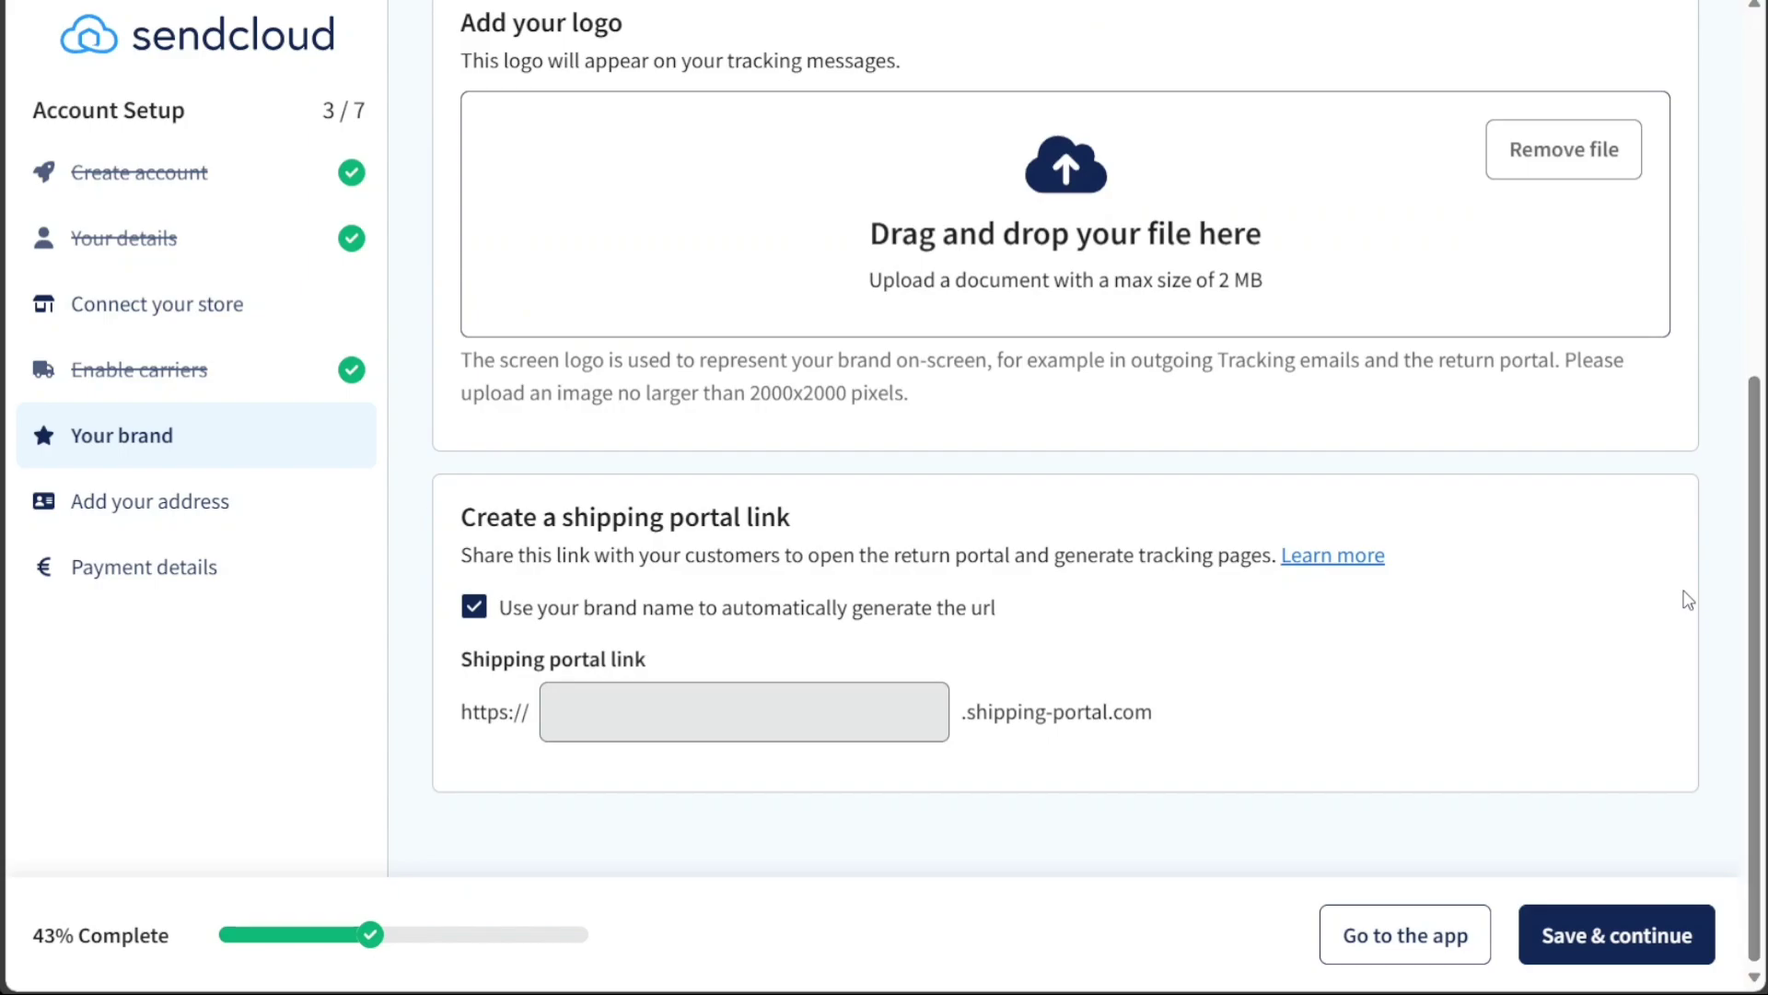
left_click(1619, 945)
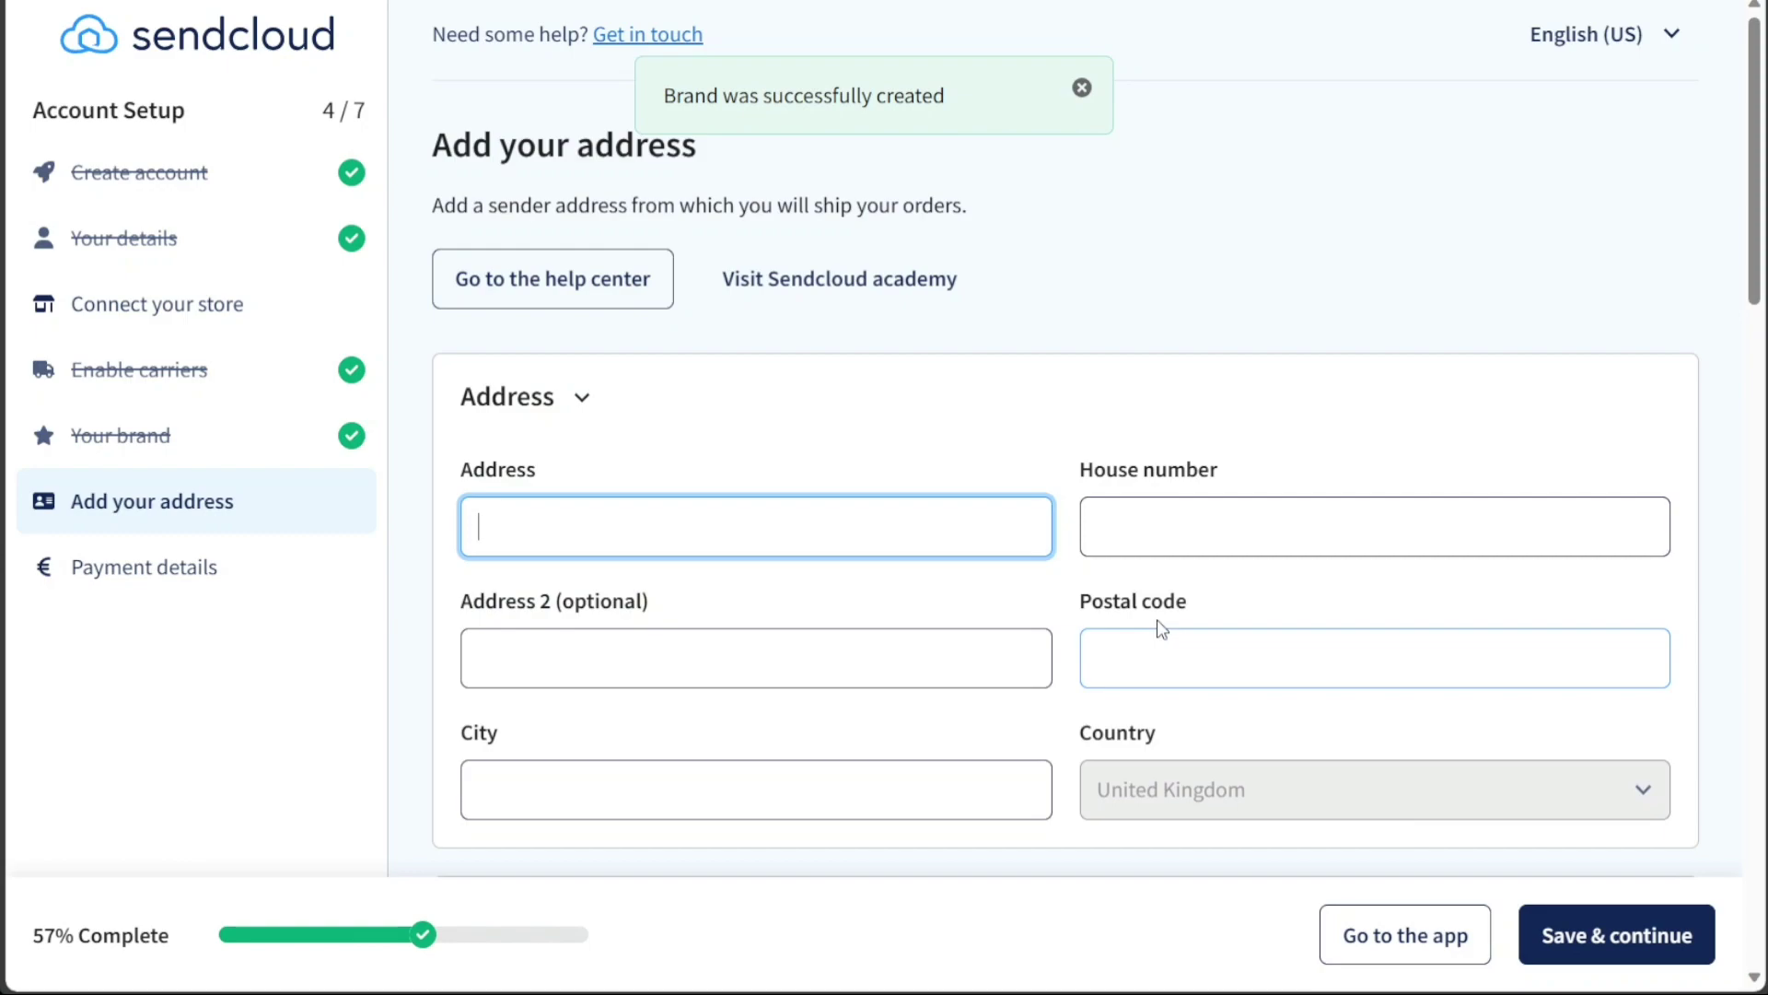
- Scroll the Add your address form down to the Usage toggles
left_click_drag(1760, 157, 1760, 412)
- Skip Payment details and exit setup into the app's Plans page showing the Free plan
left_click(126, 580)
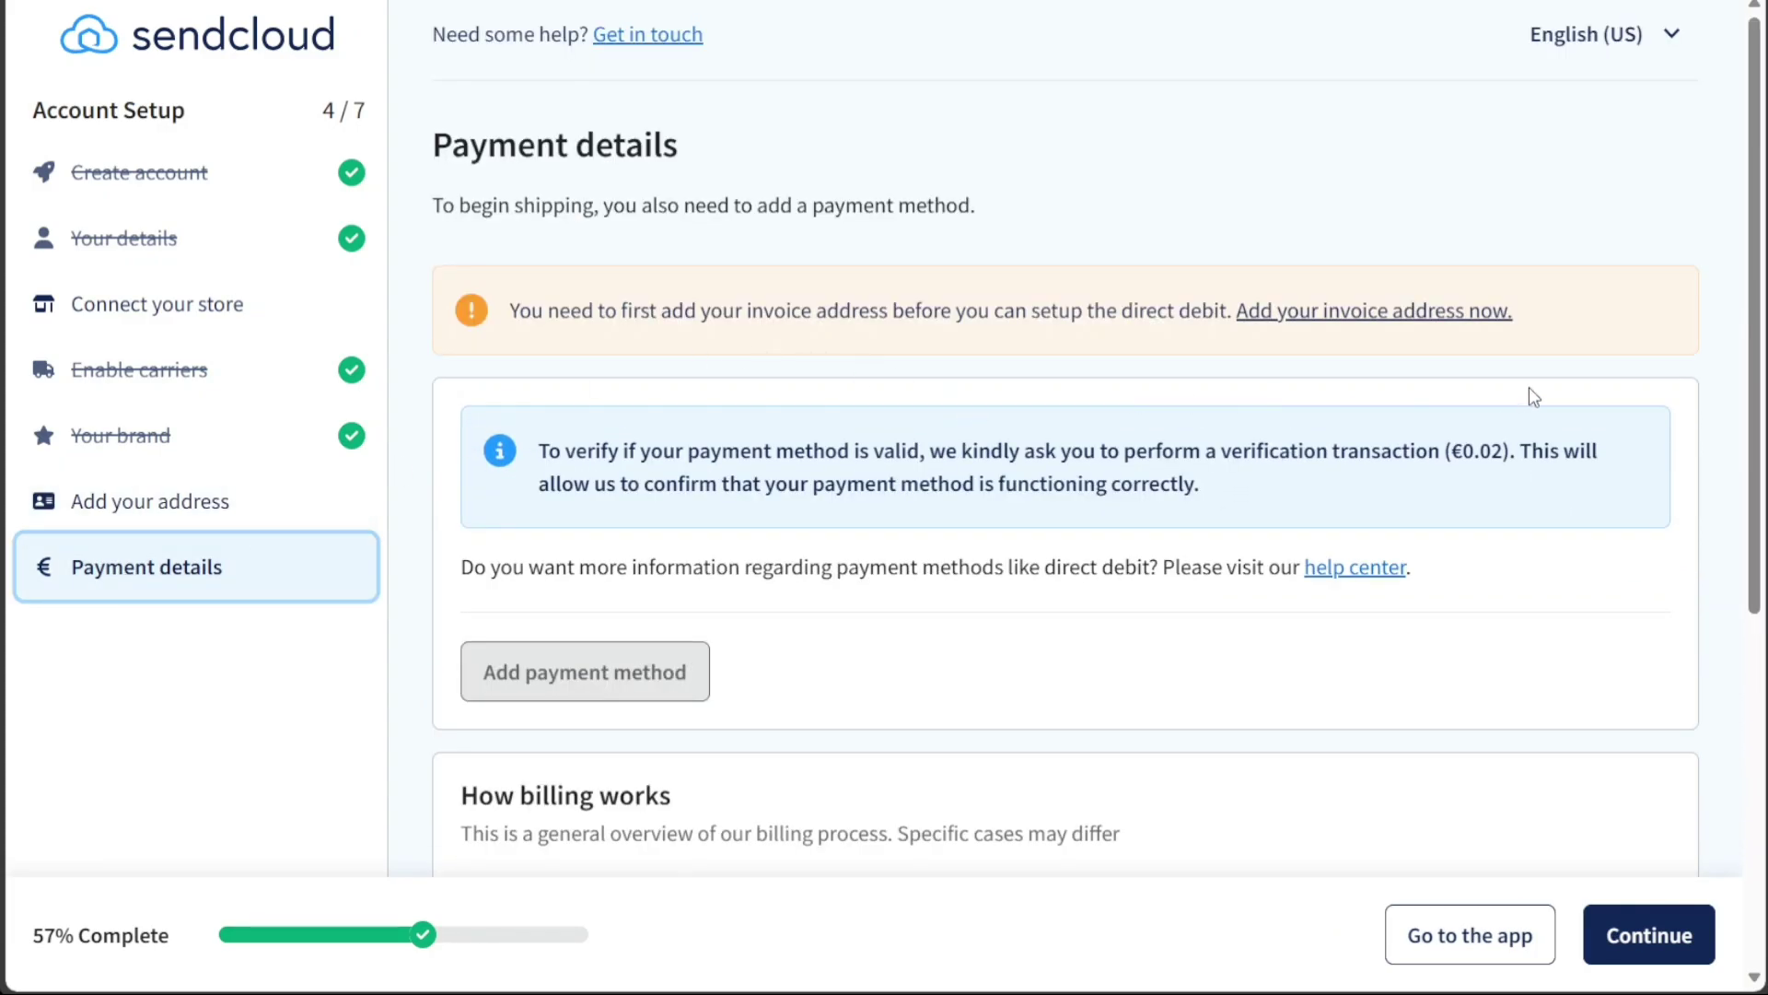
left_click_drag(1755, 366, 1739, 548)
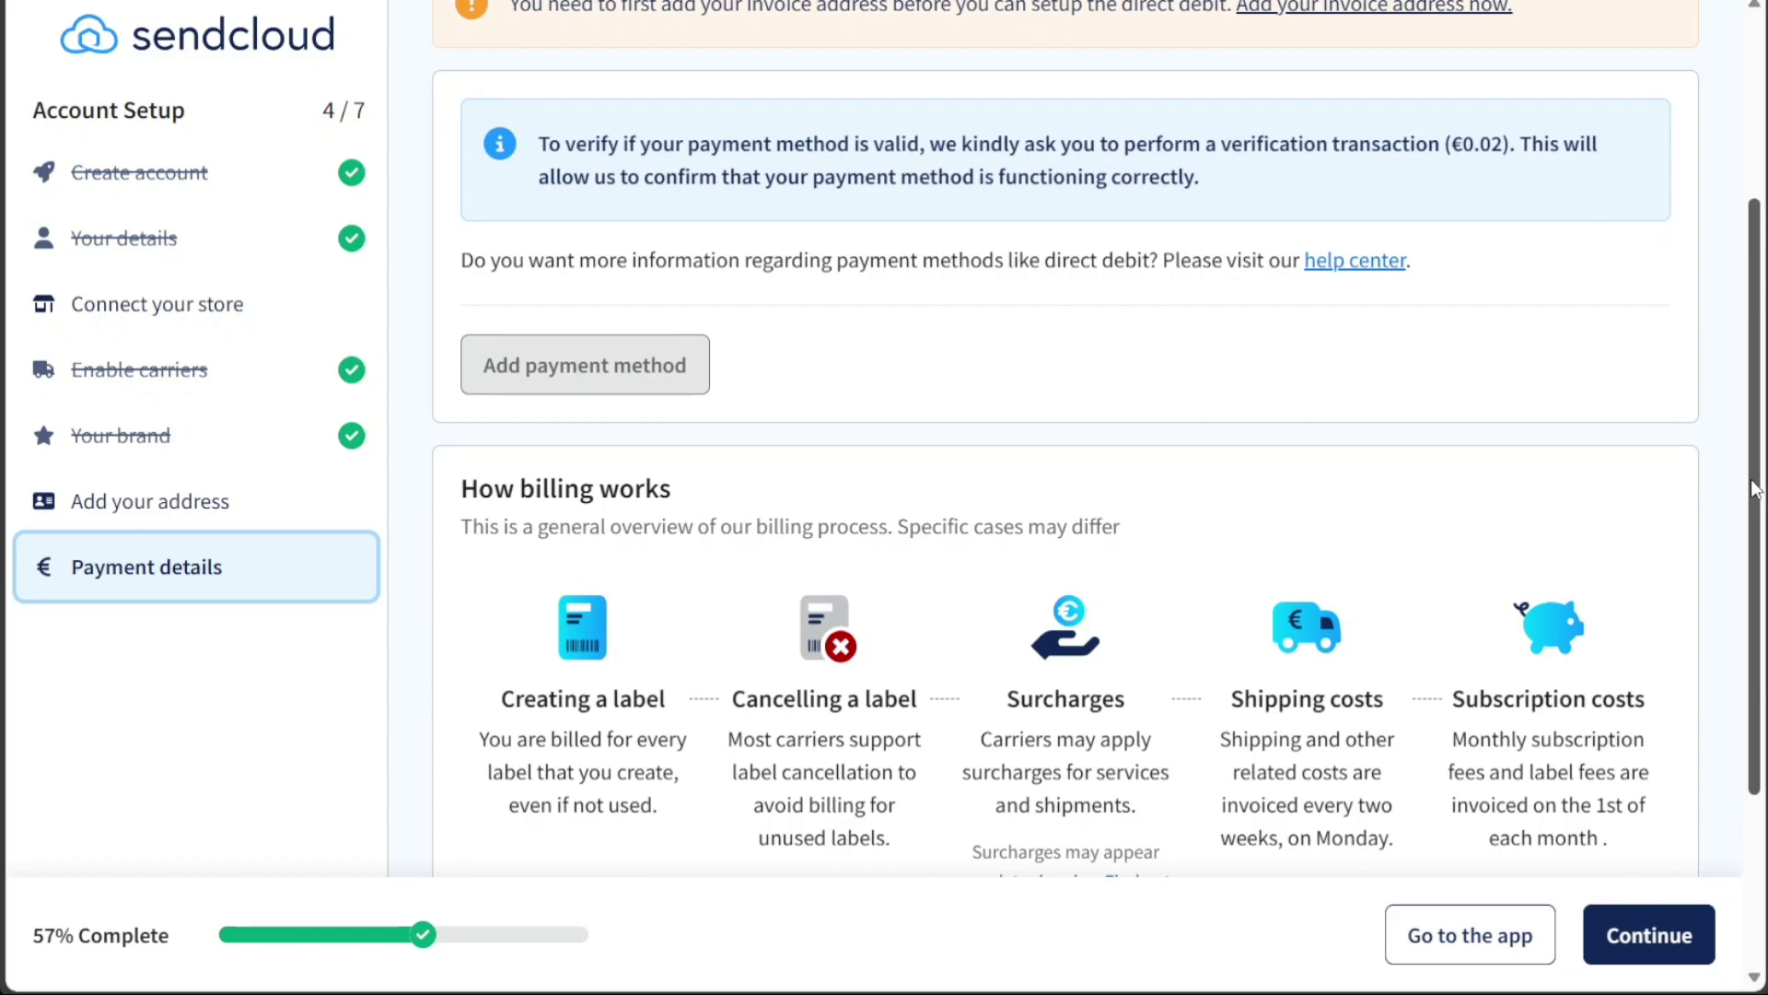
left_click_drag(1753, 488, 1739, 663)
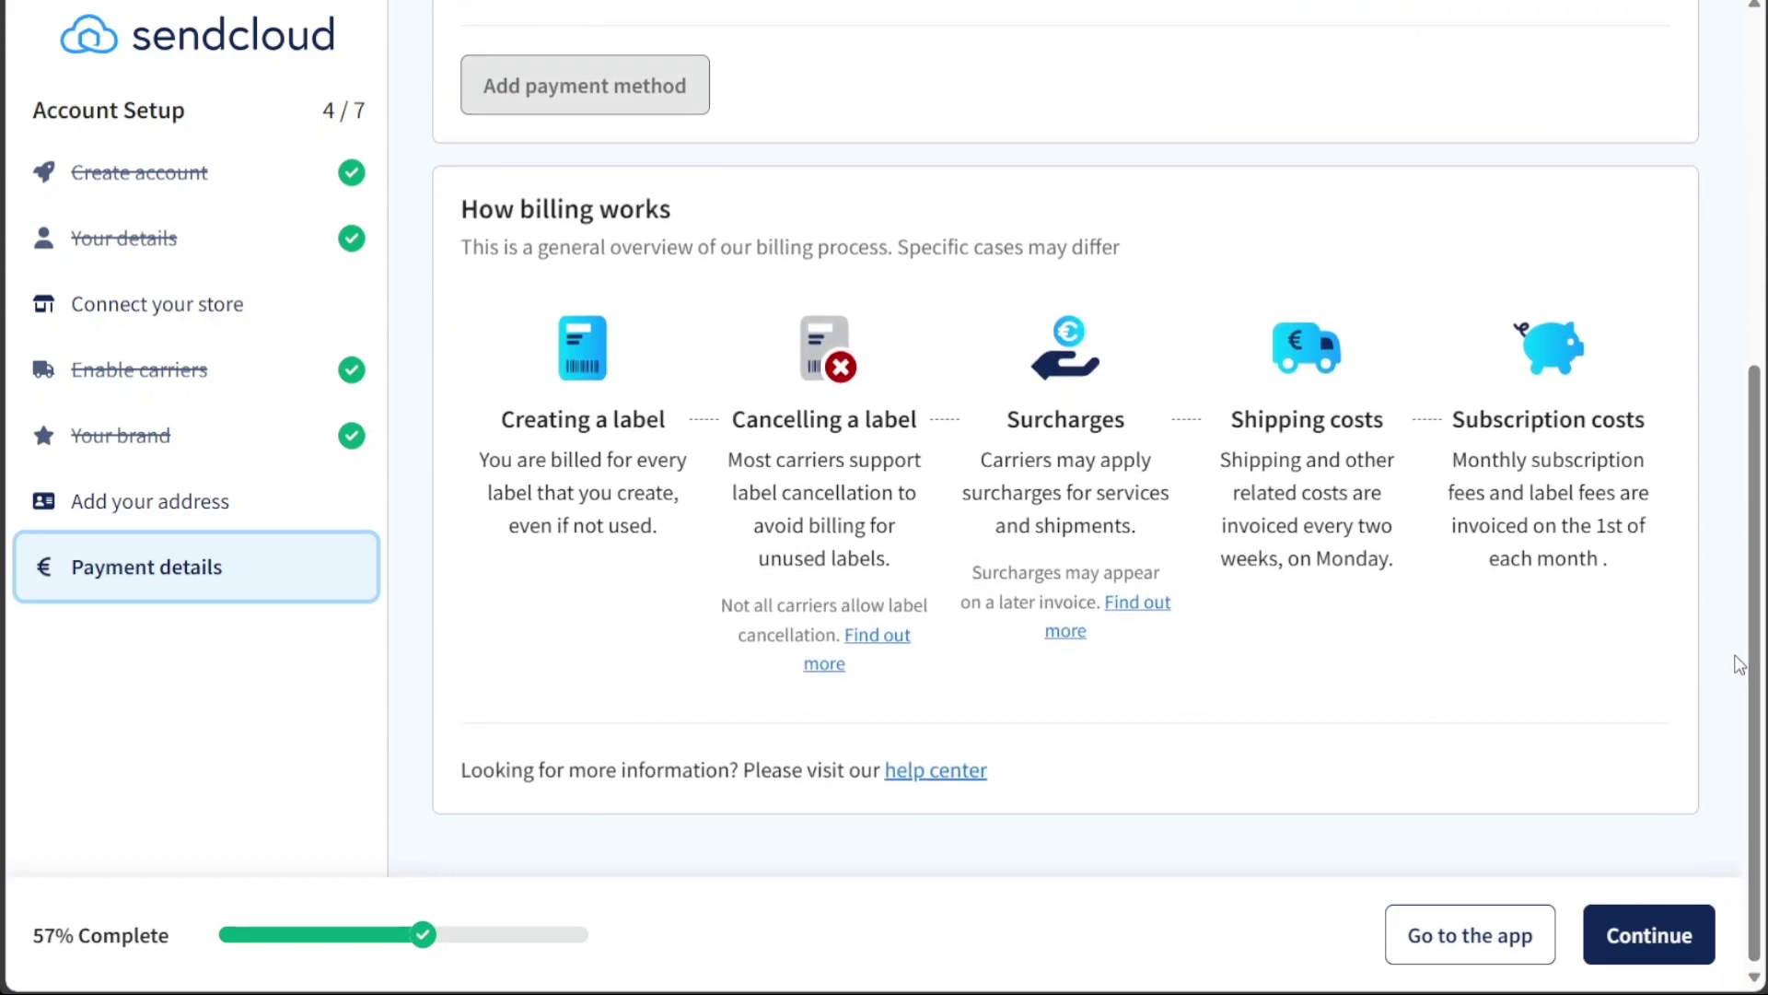
left_click(1657, 946)
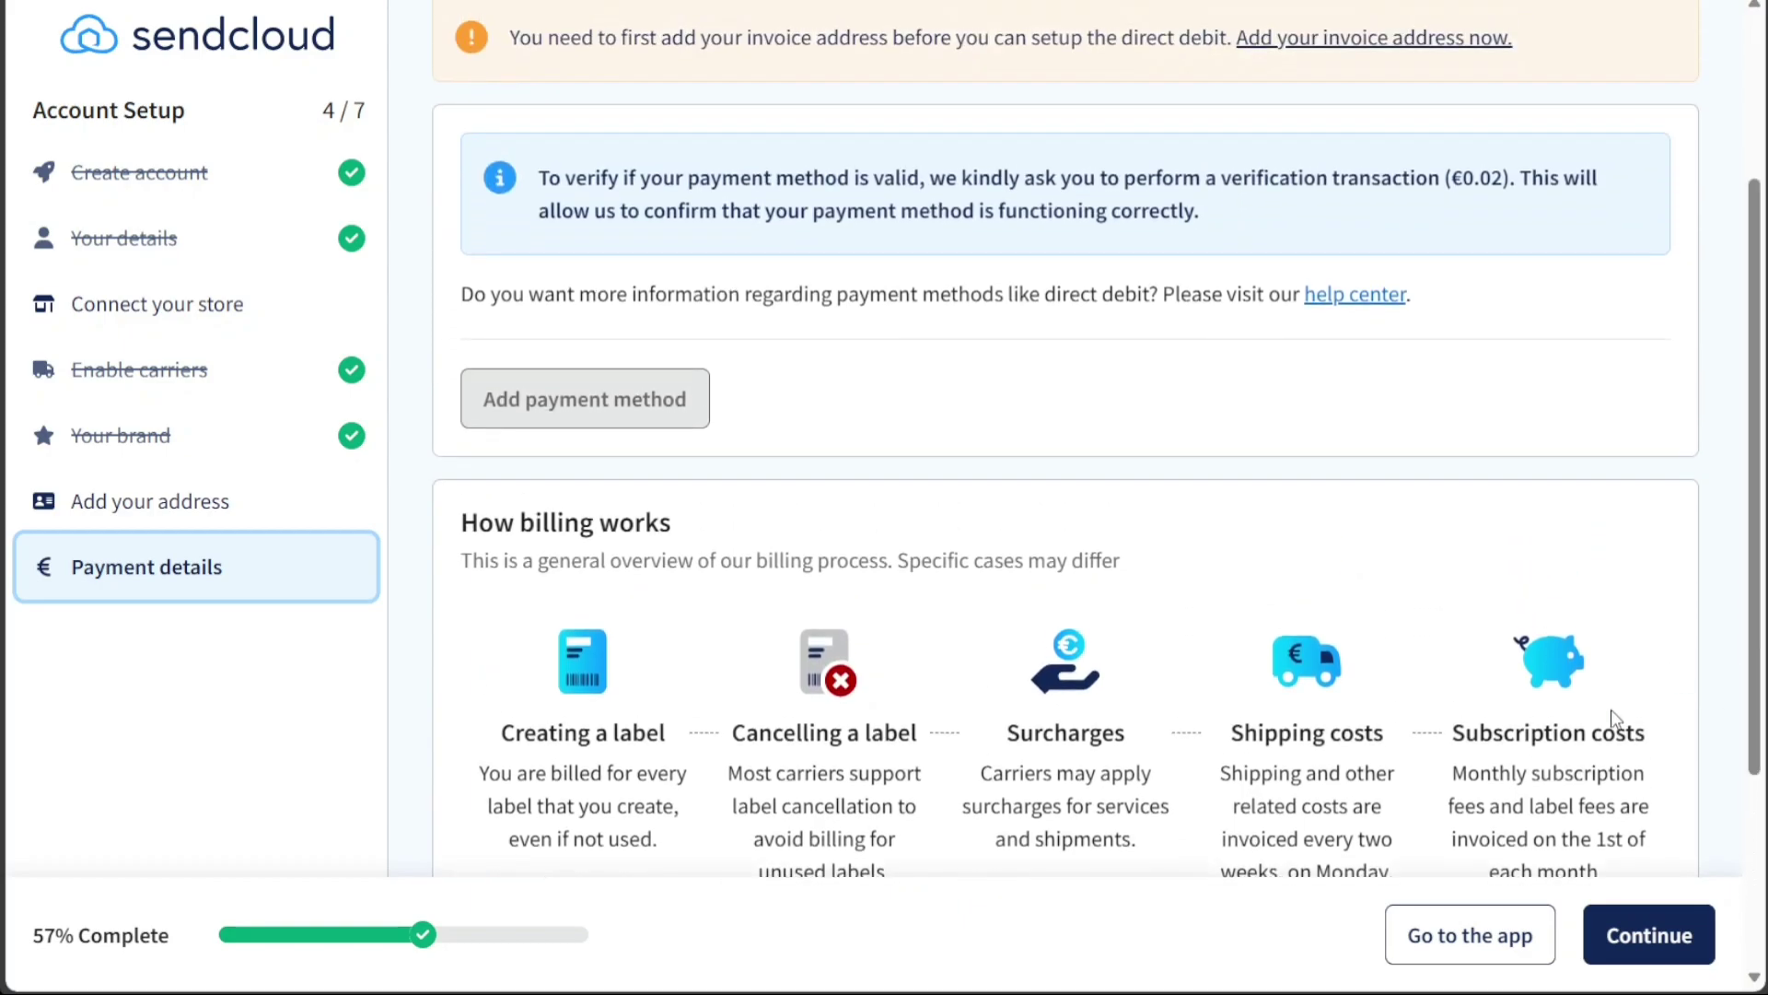
left_click(1474, 937)
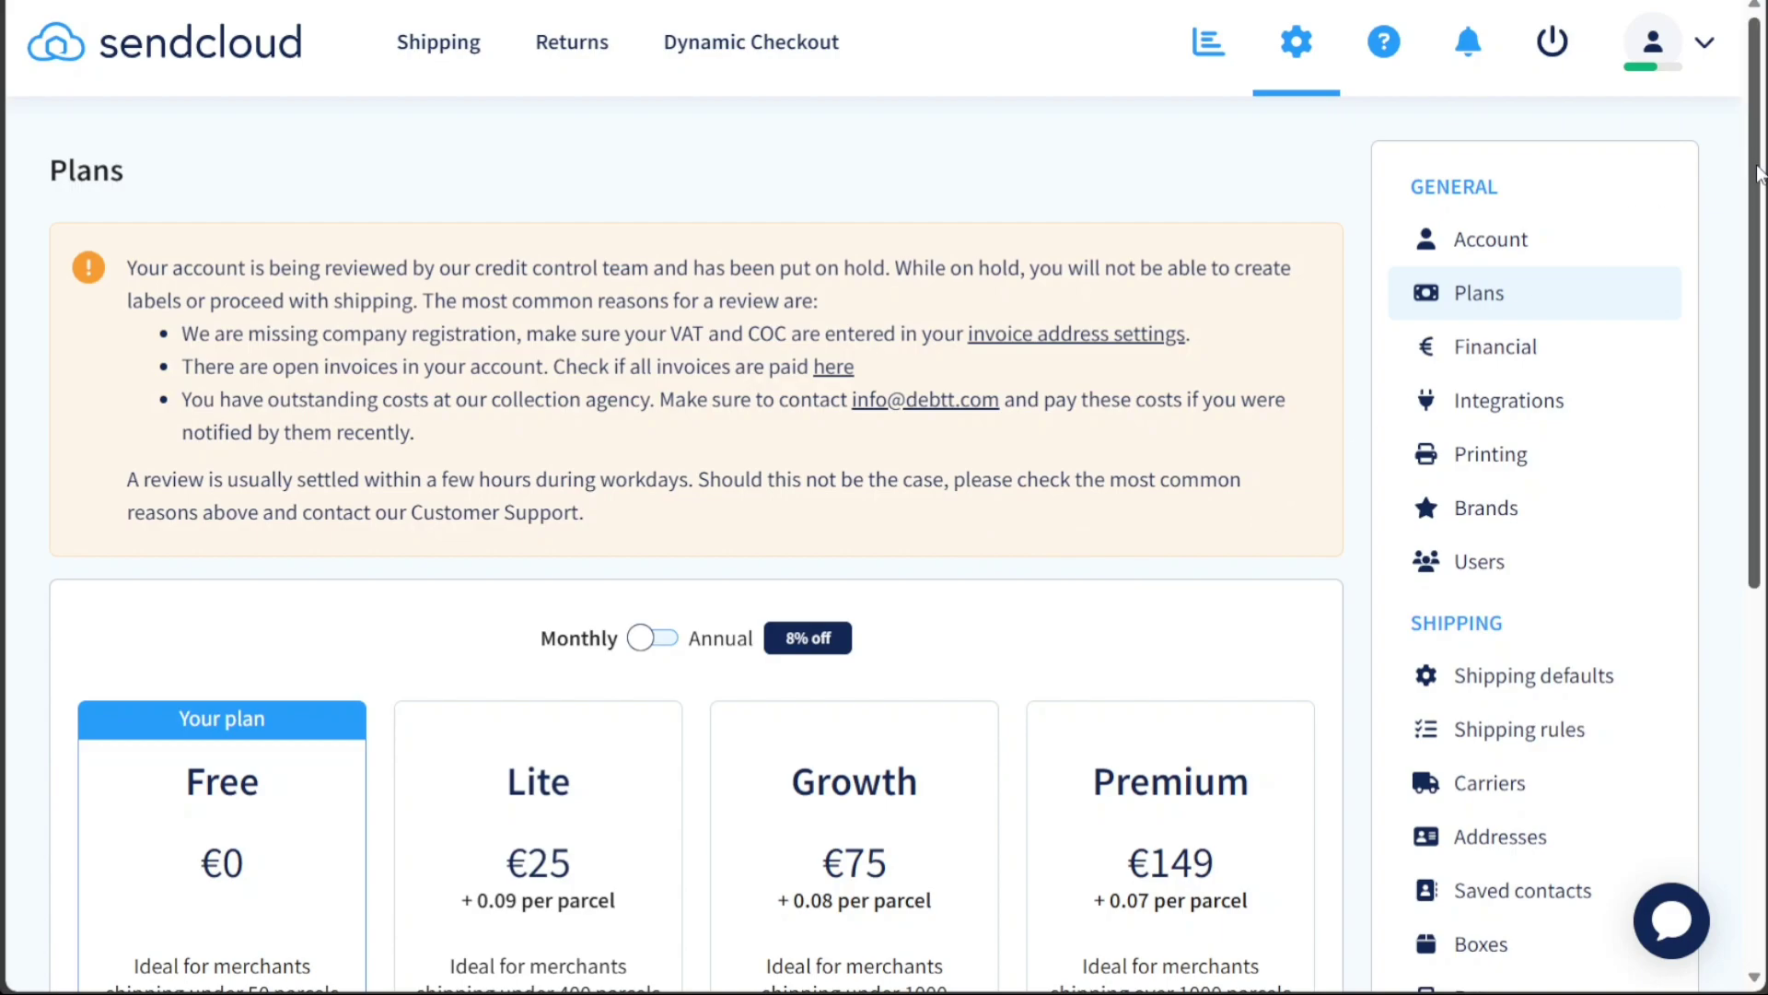
scroll(1759, 175, "down", 5)
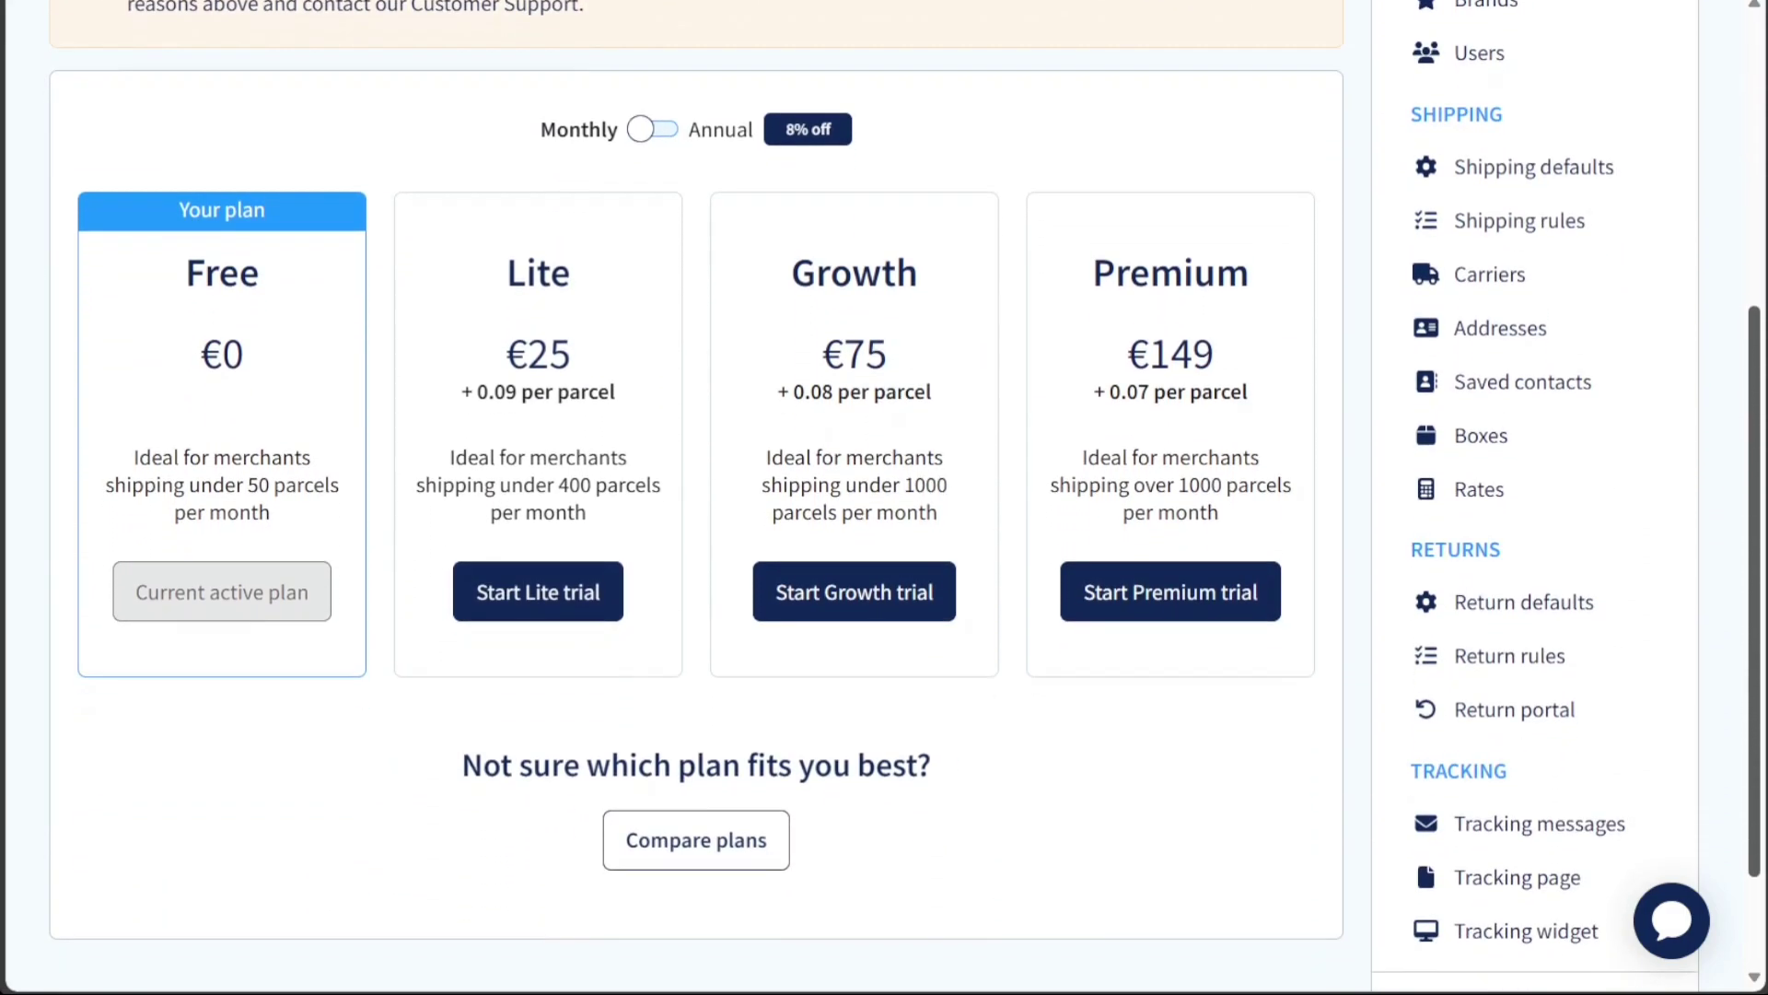
scroll(1717, 172, "up", 5)
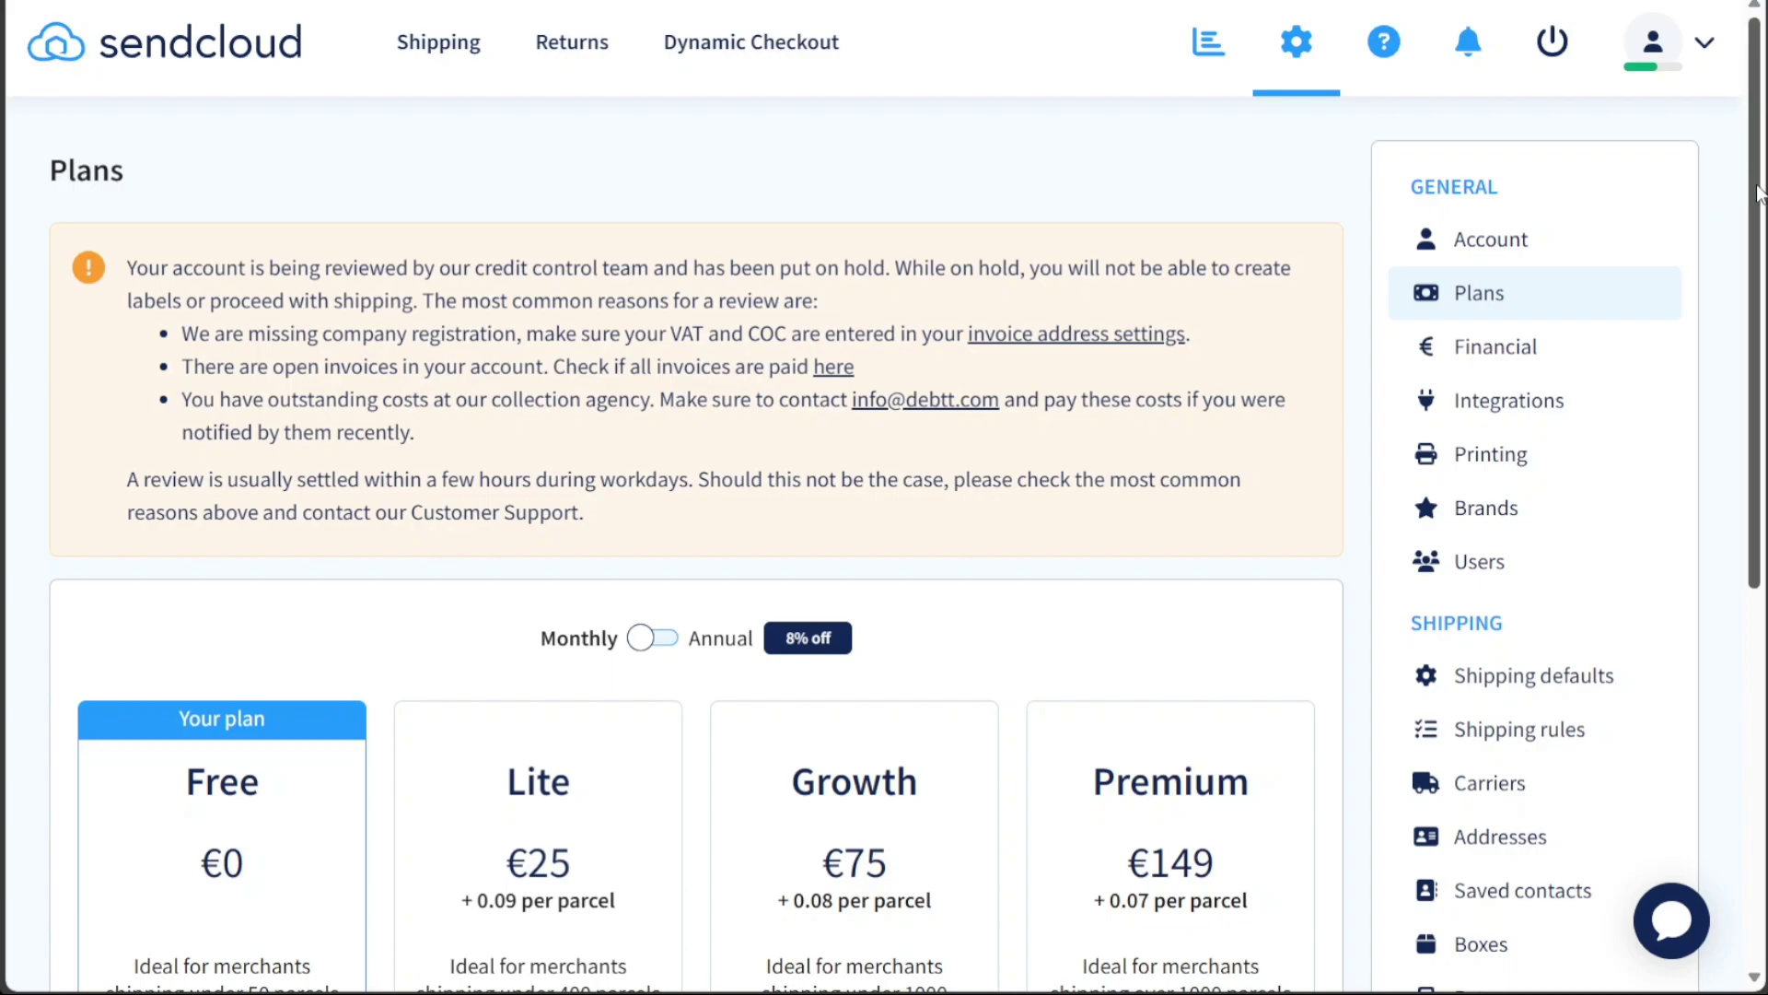
left_click_drag(1757, 193, 1747, 466)
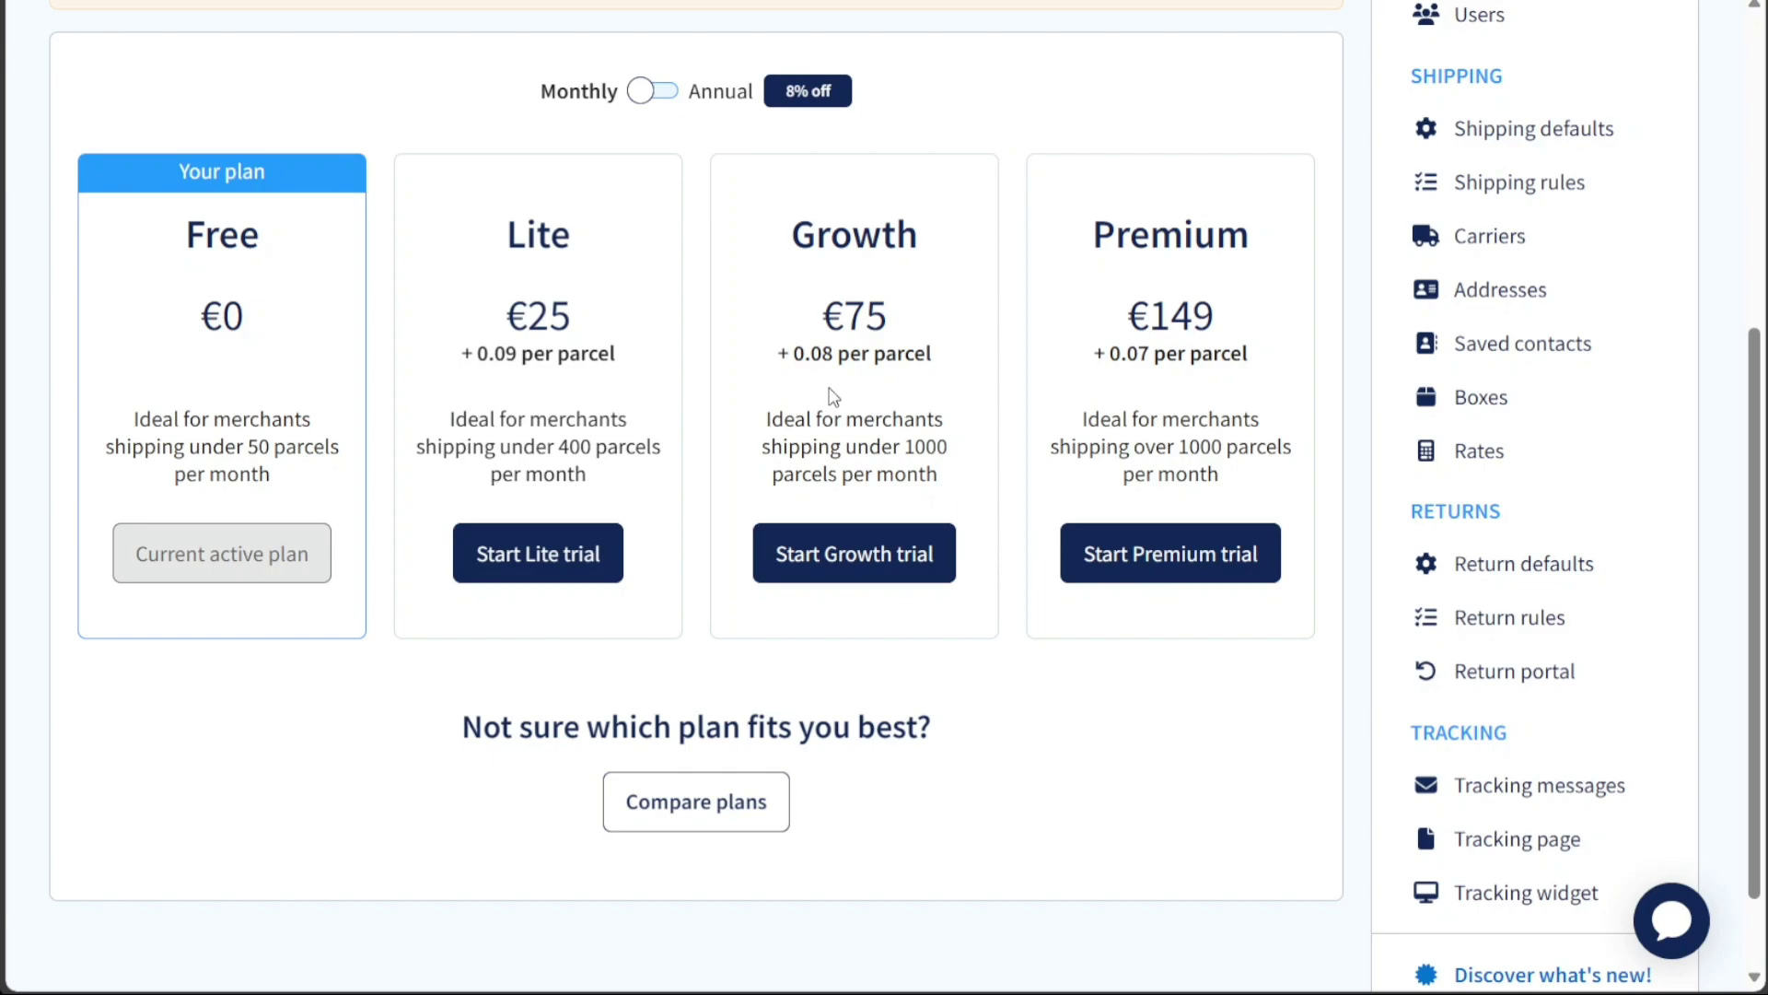
left_click(662, 92)
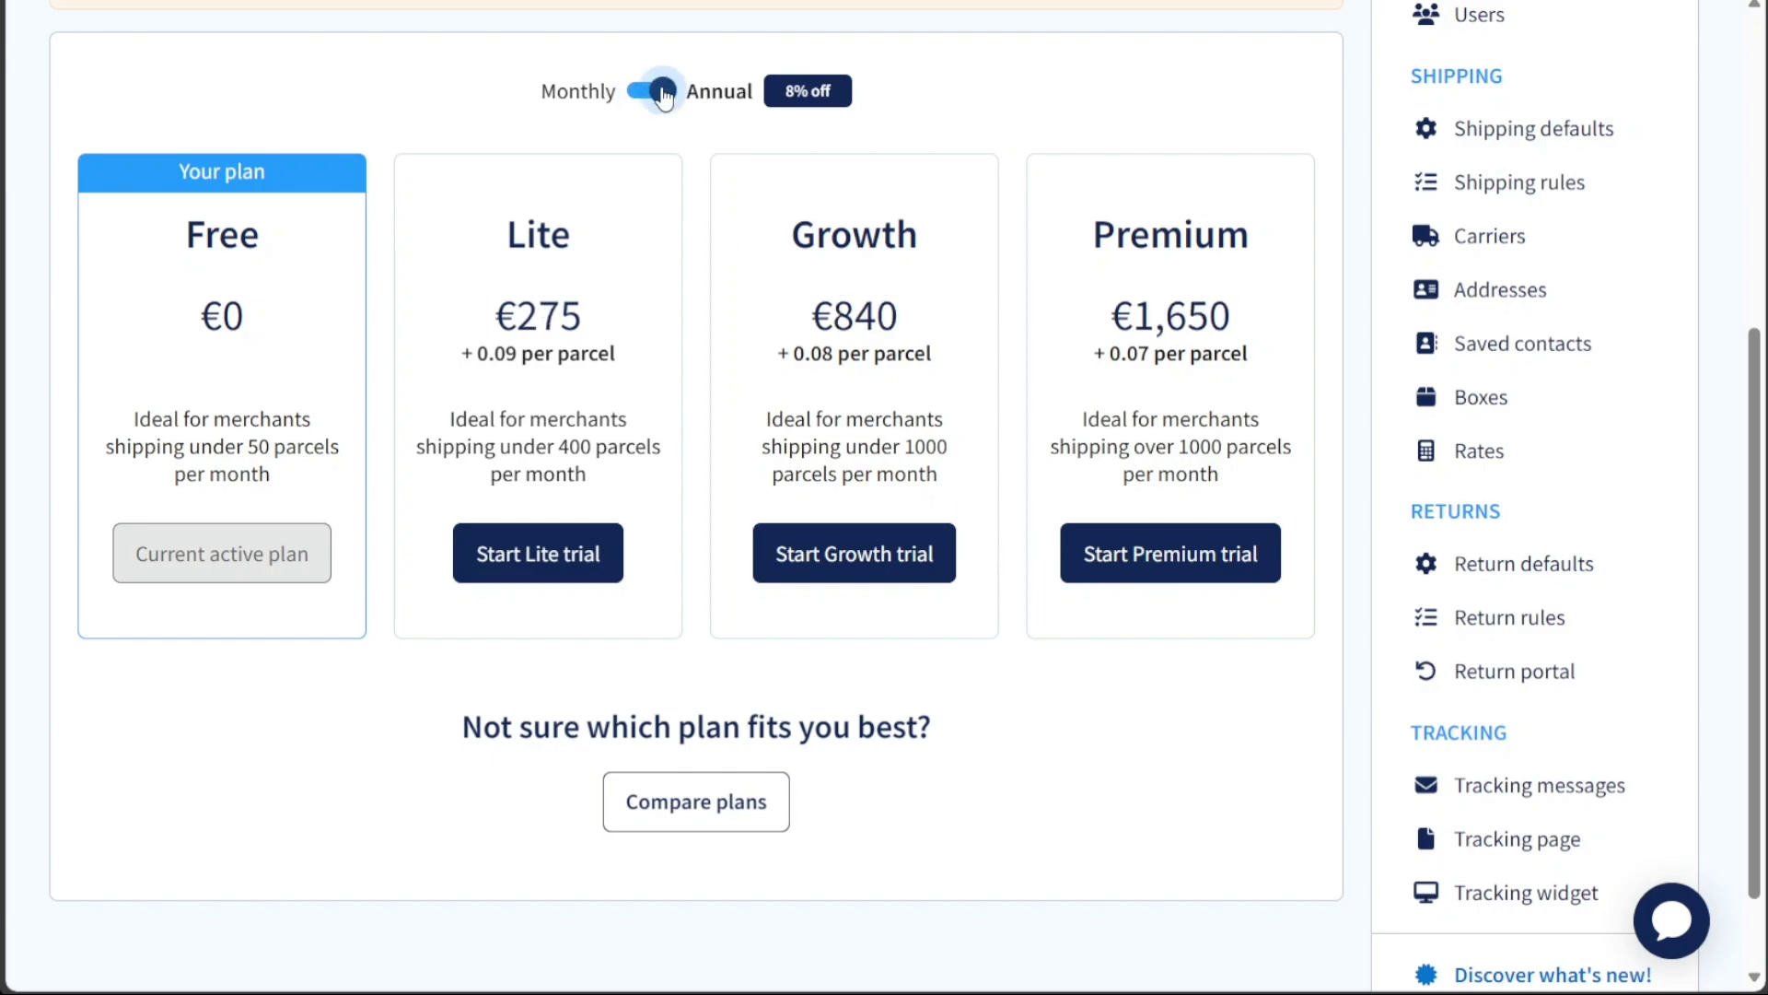
left_click(662, 93)
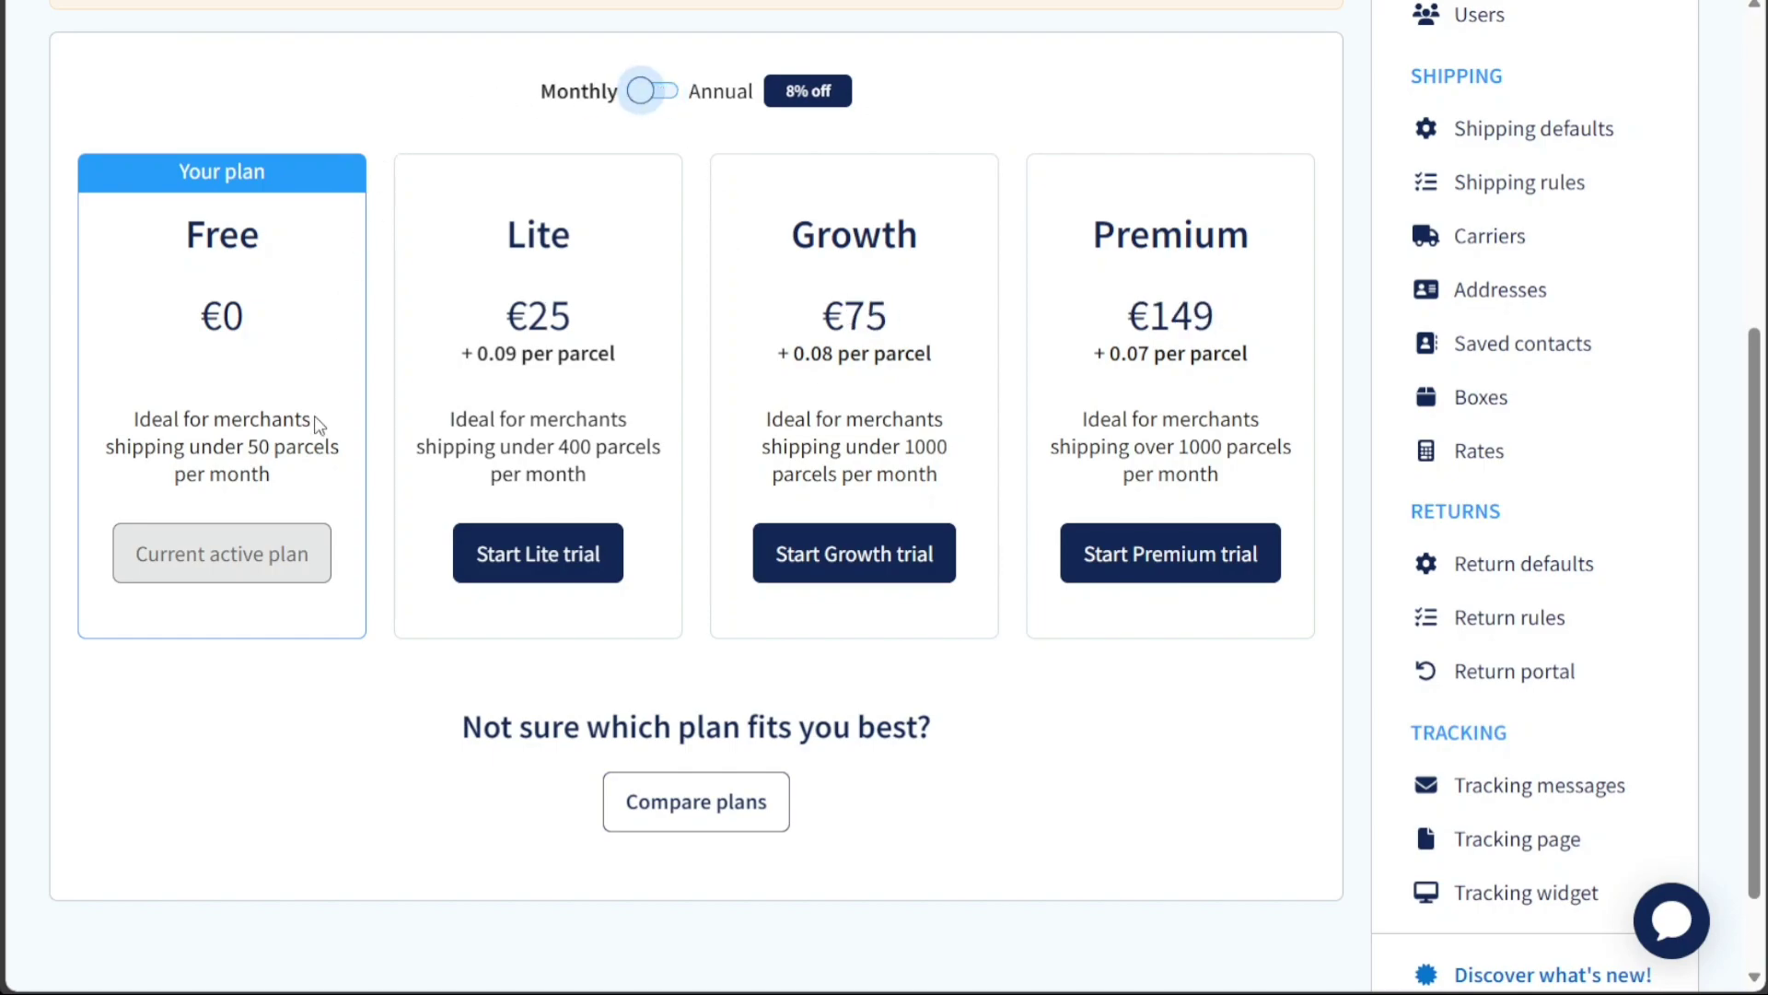
left_click_drag(259, 448, 287, 448)
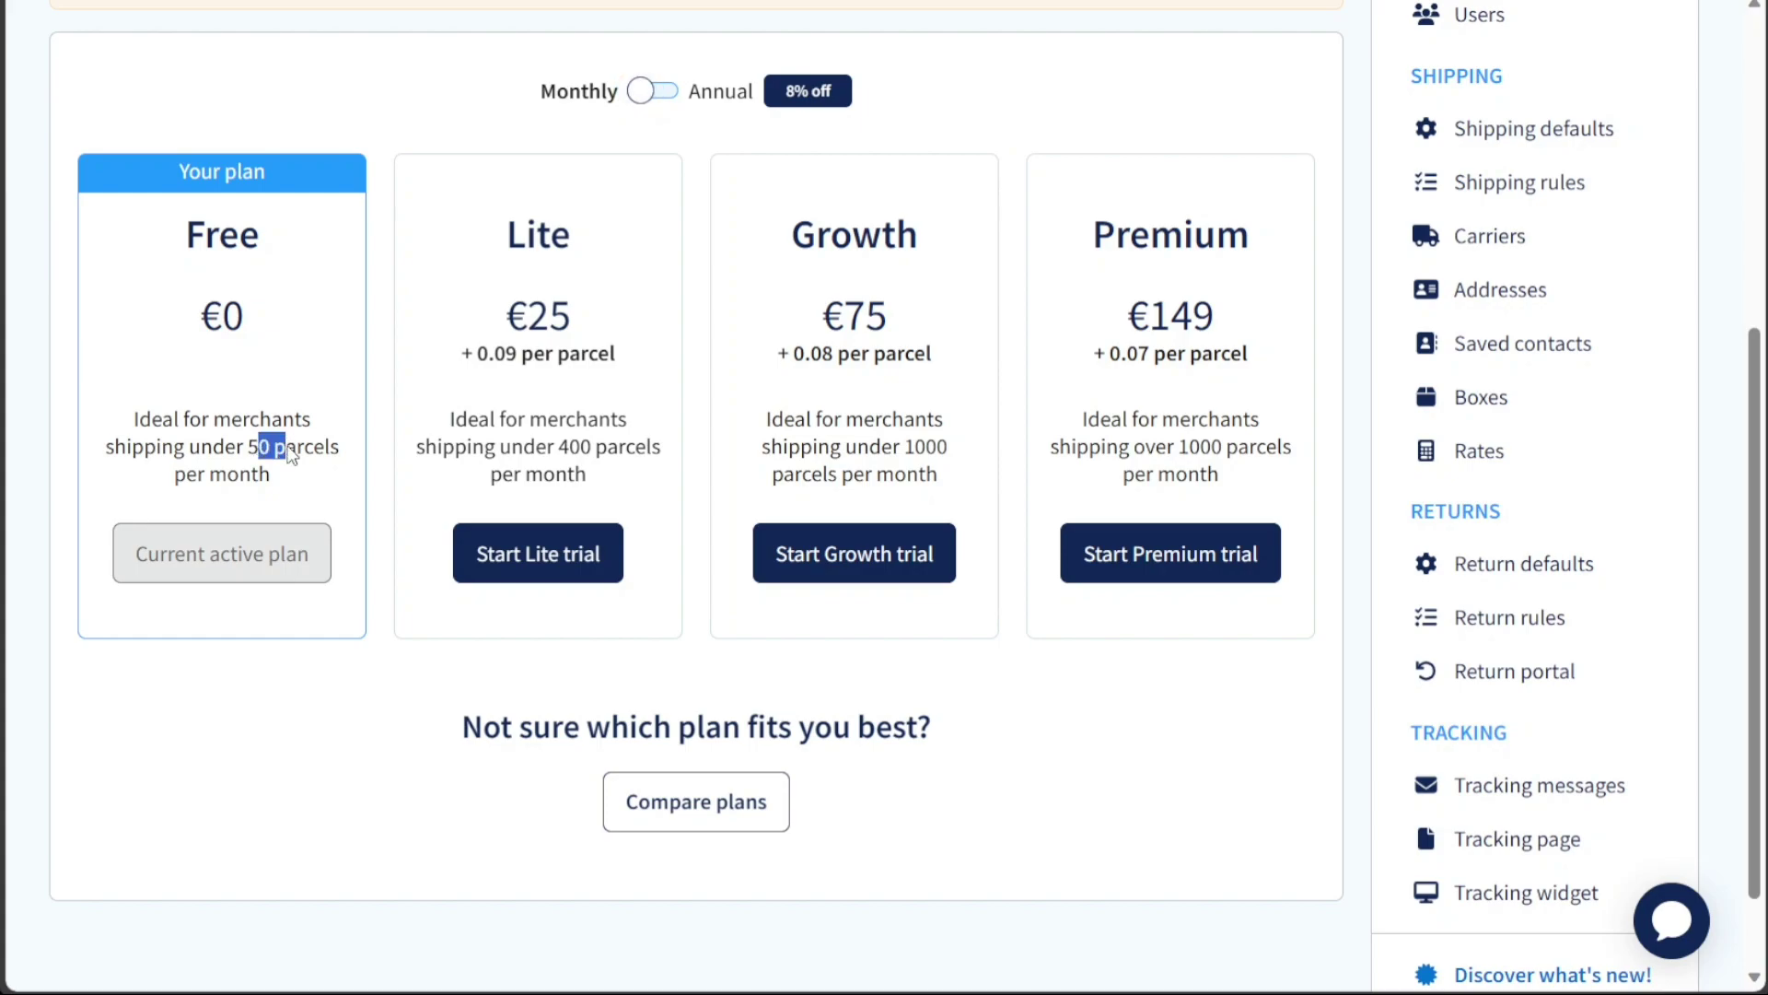
left_click(366, 473)
left_click(670, 100)
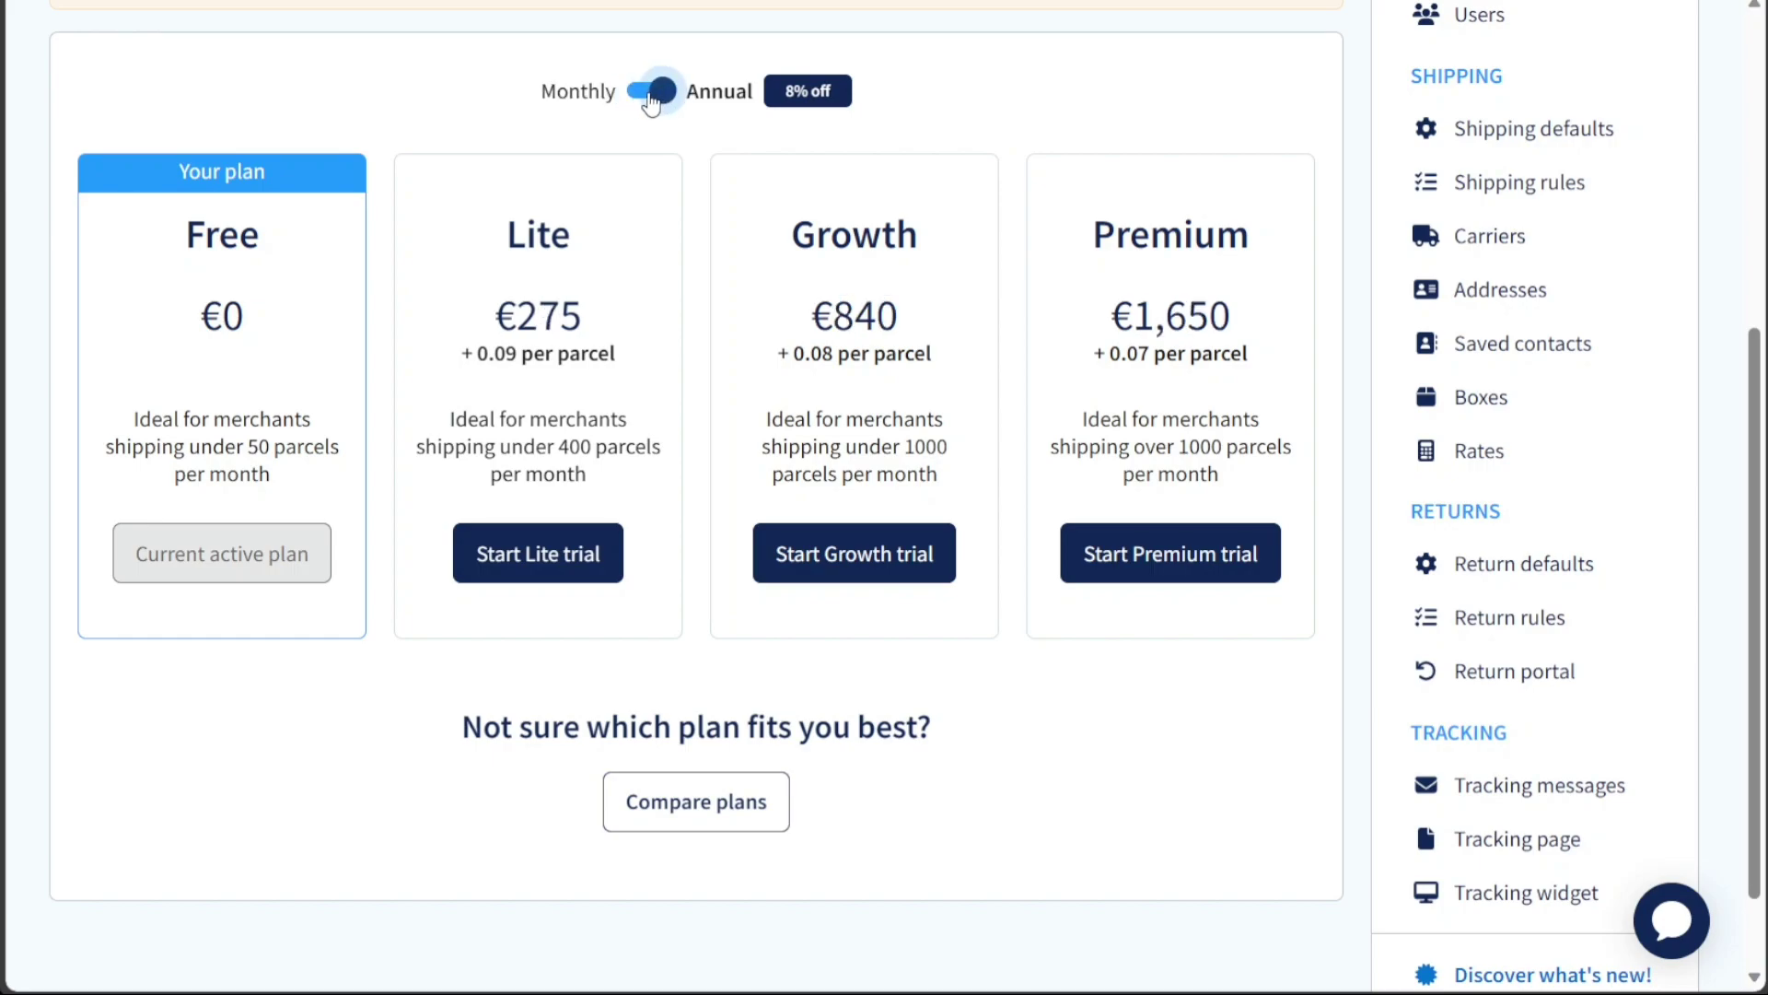
left_click(651, 96)
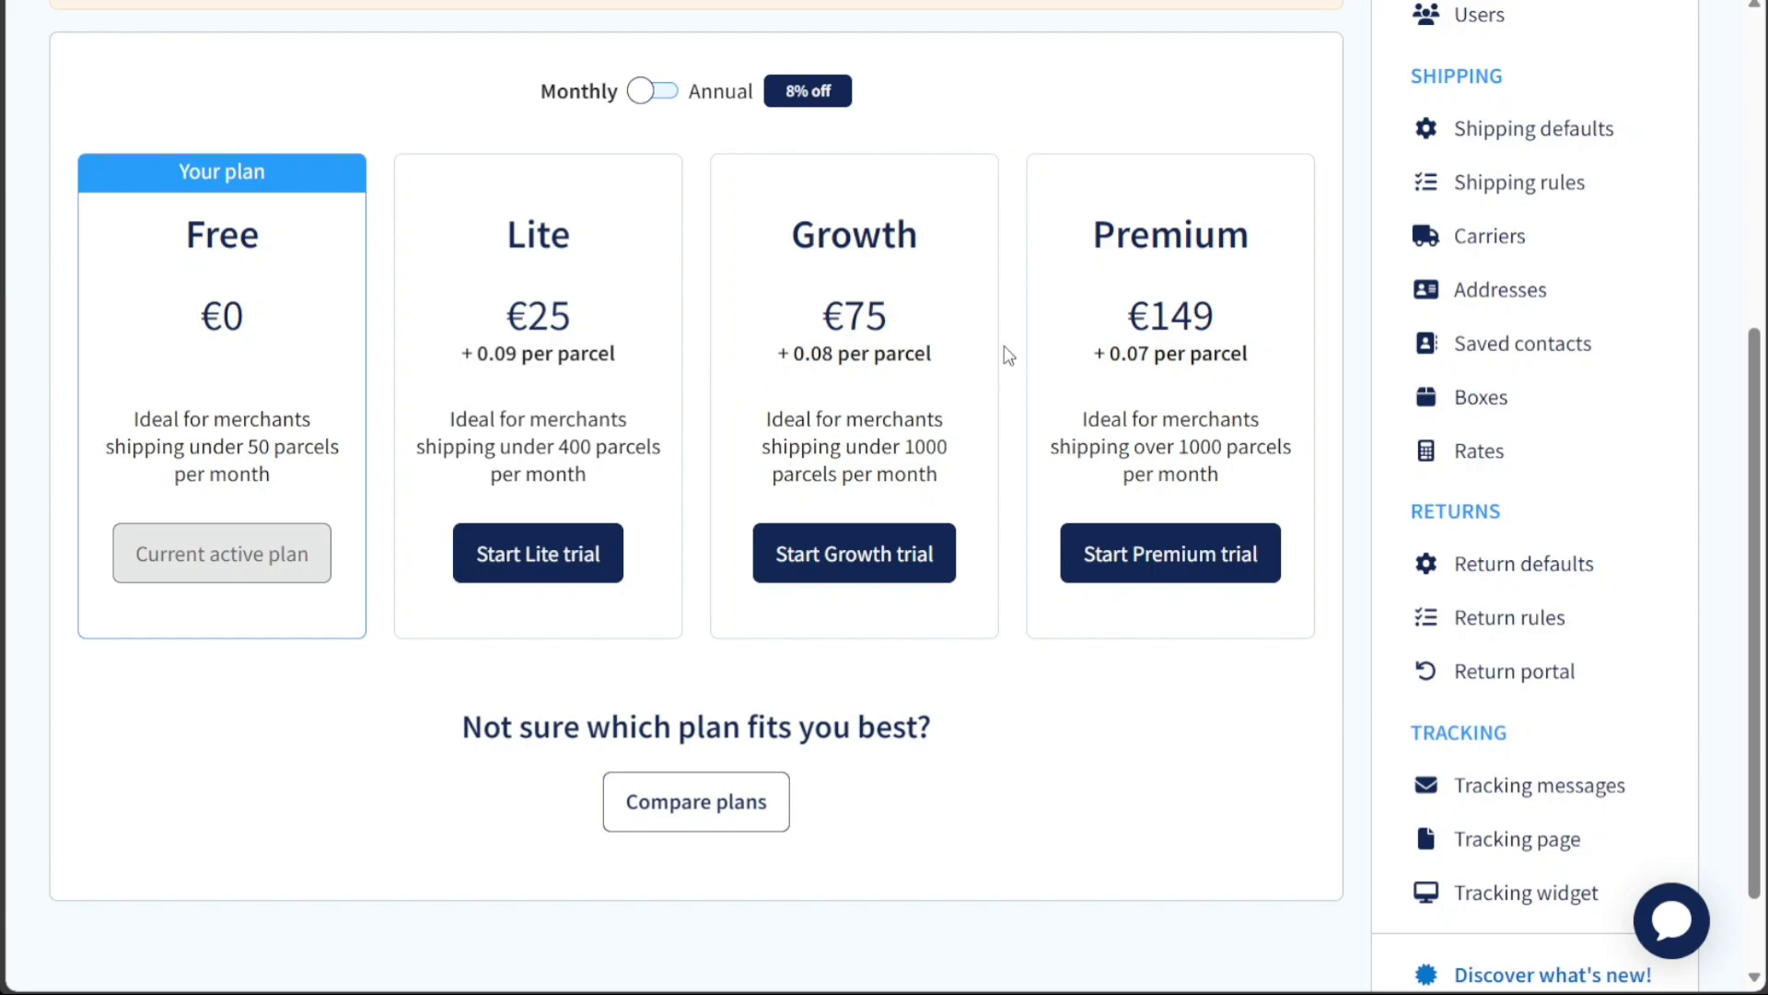
left_click_drag(895, 320, 825, 314)
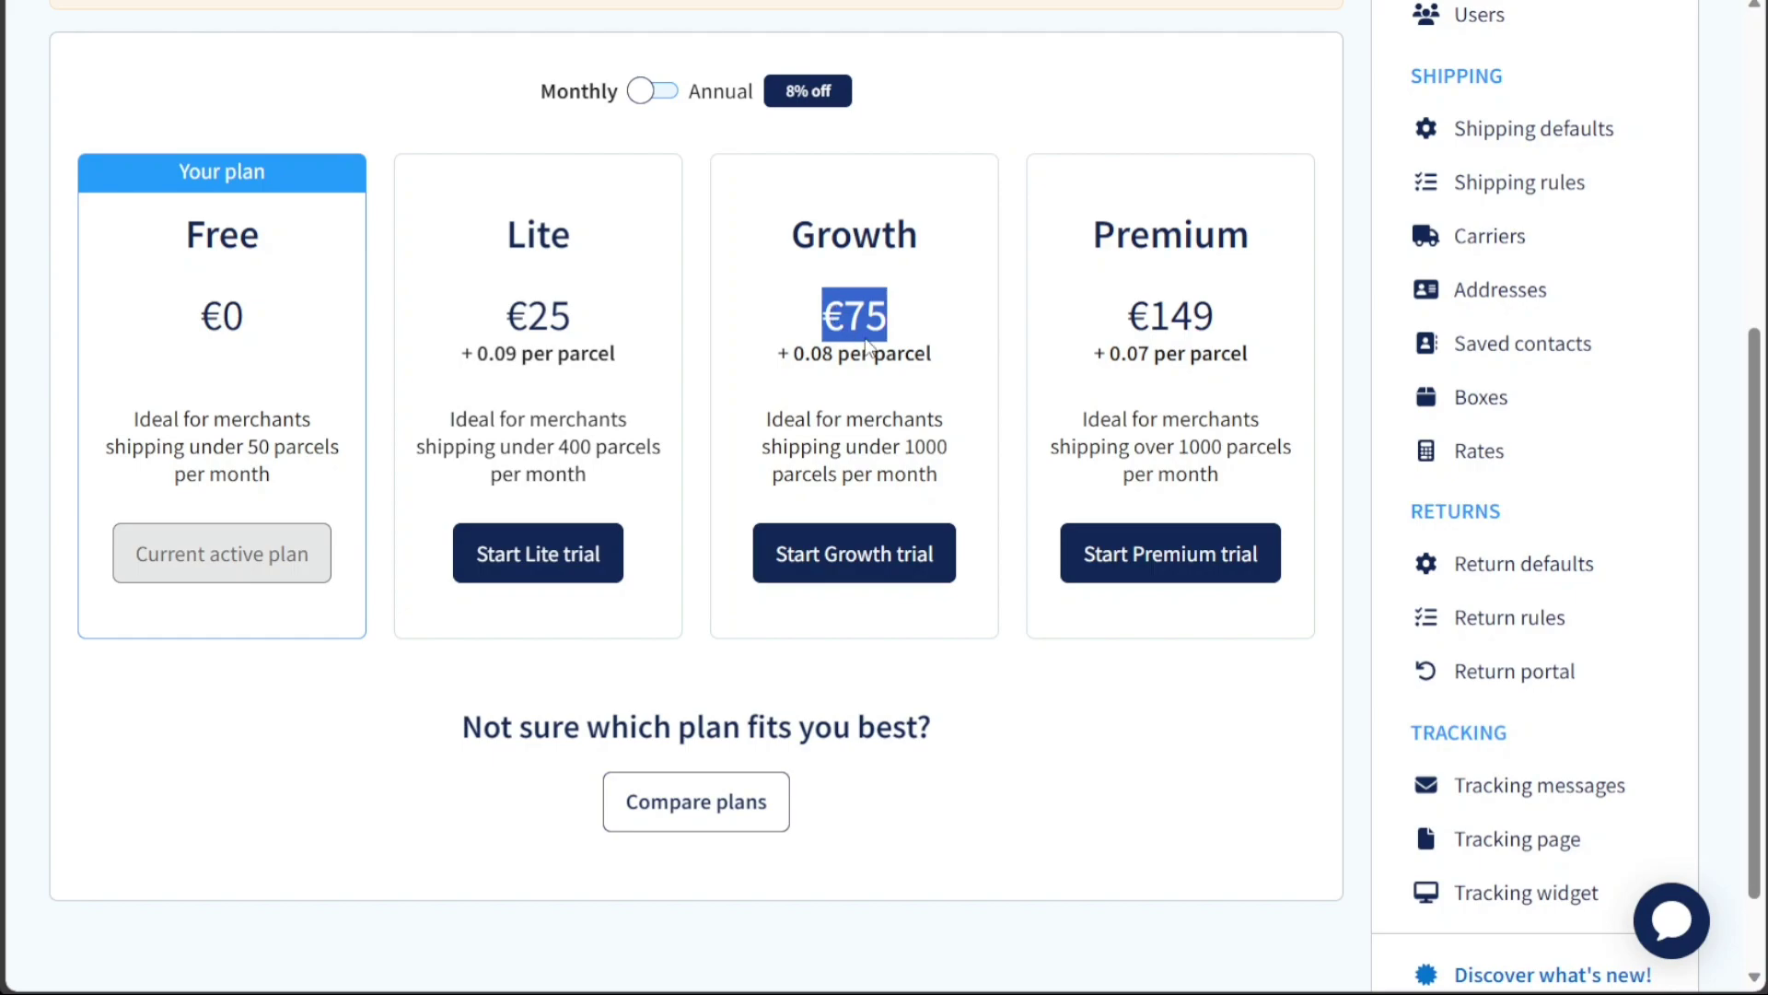
left_click(1009, 430)
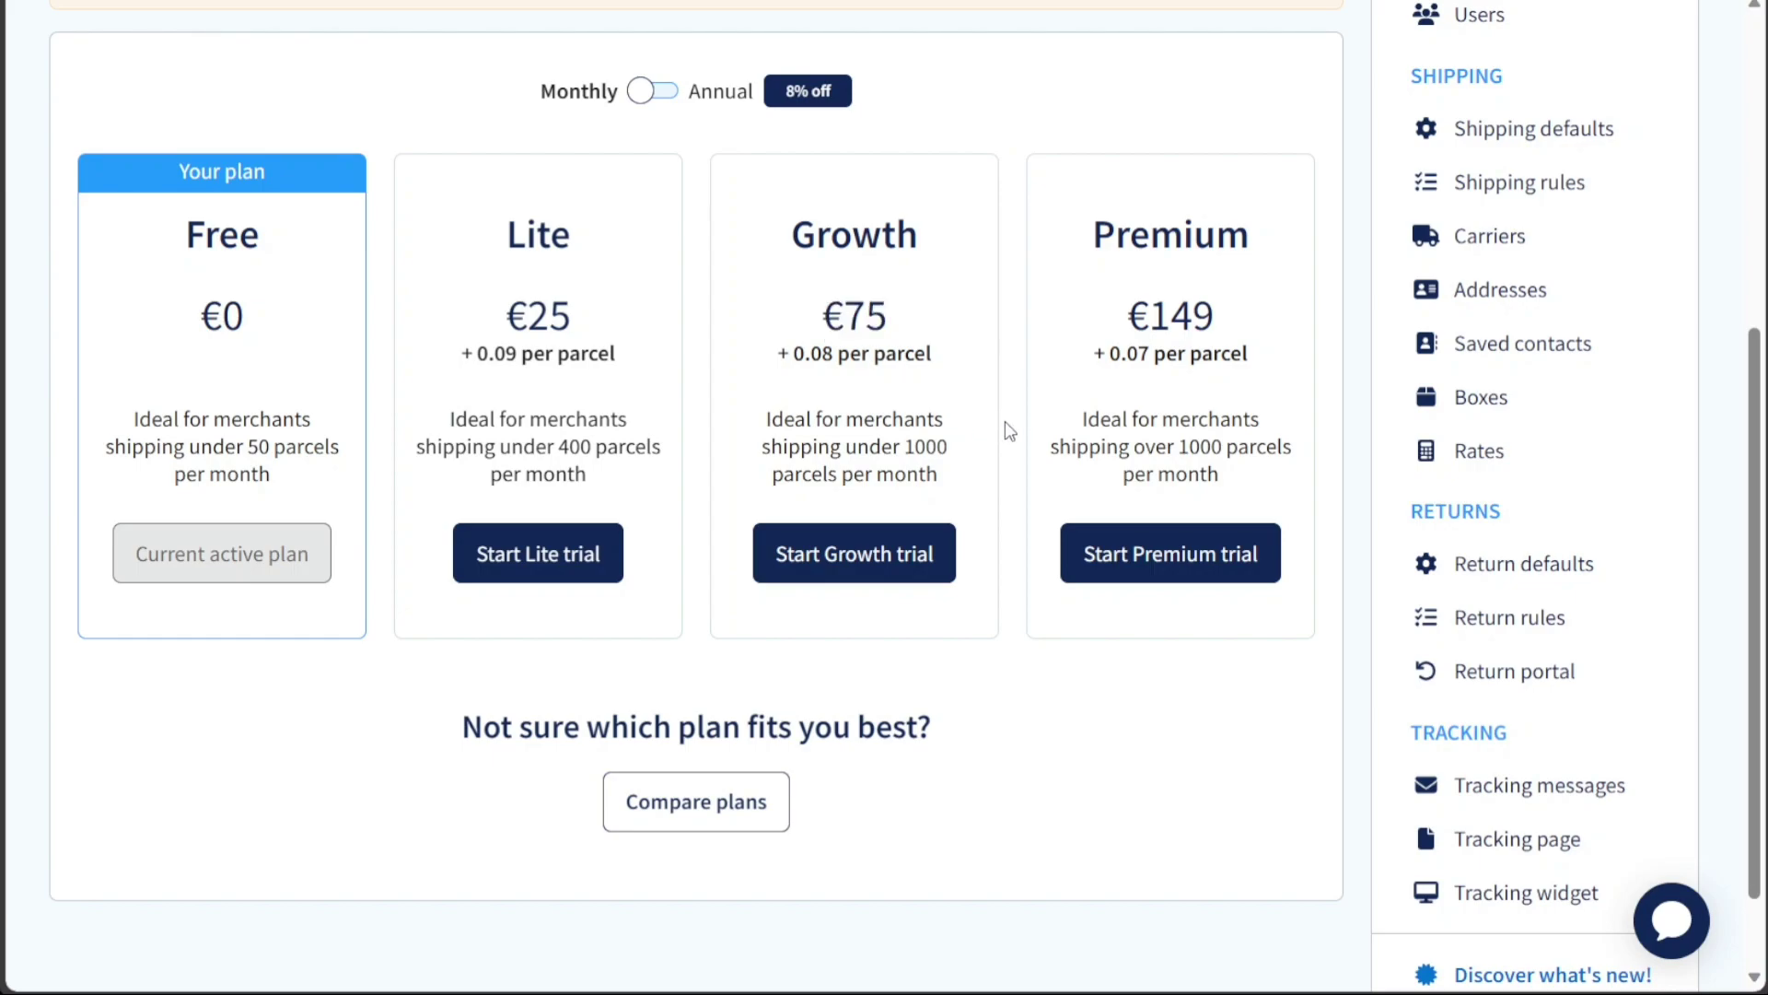
left_click_drag(906, 448, 958, 450)
left_click(1012, 494)
double_click(1179, 319)
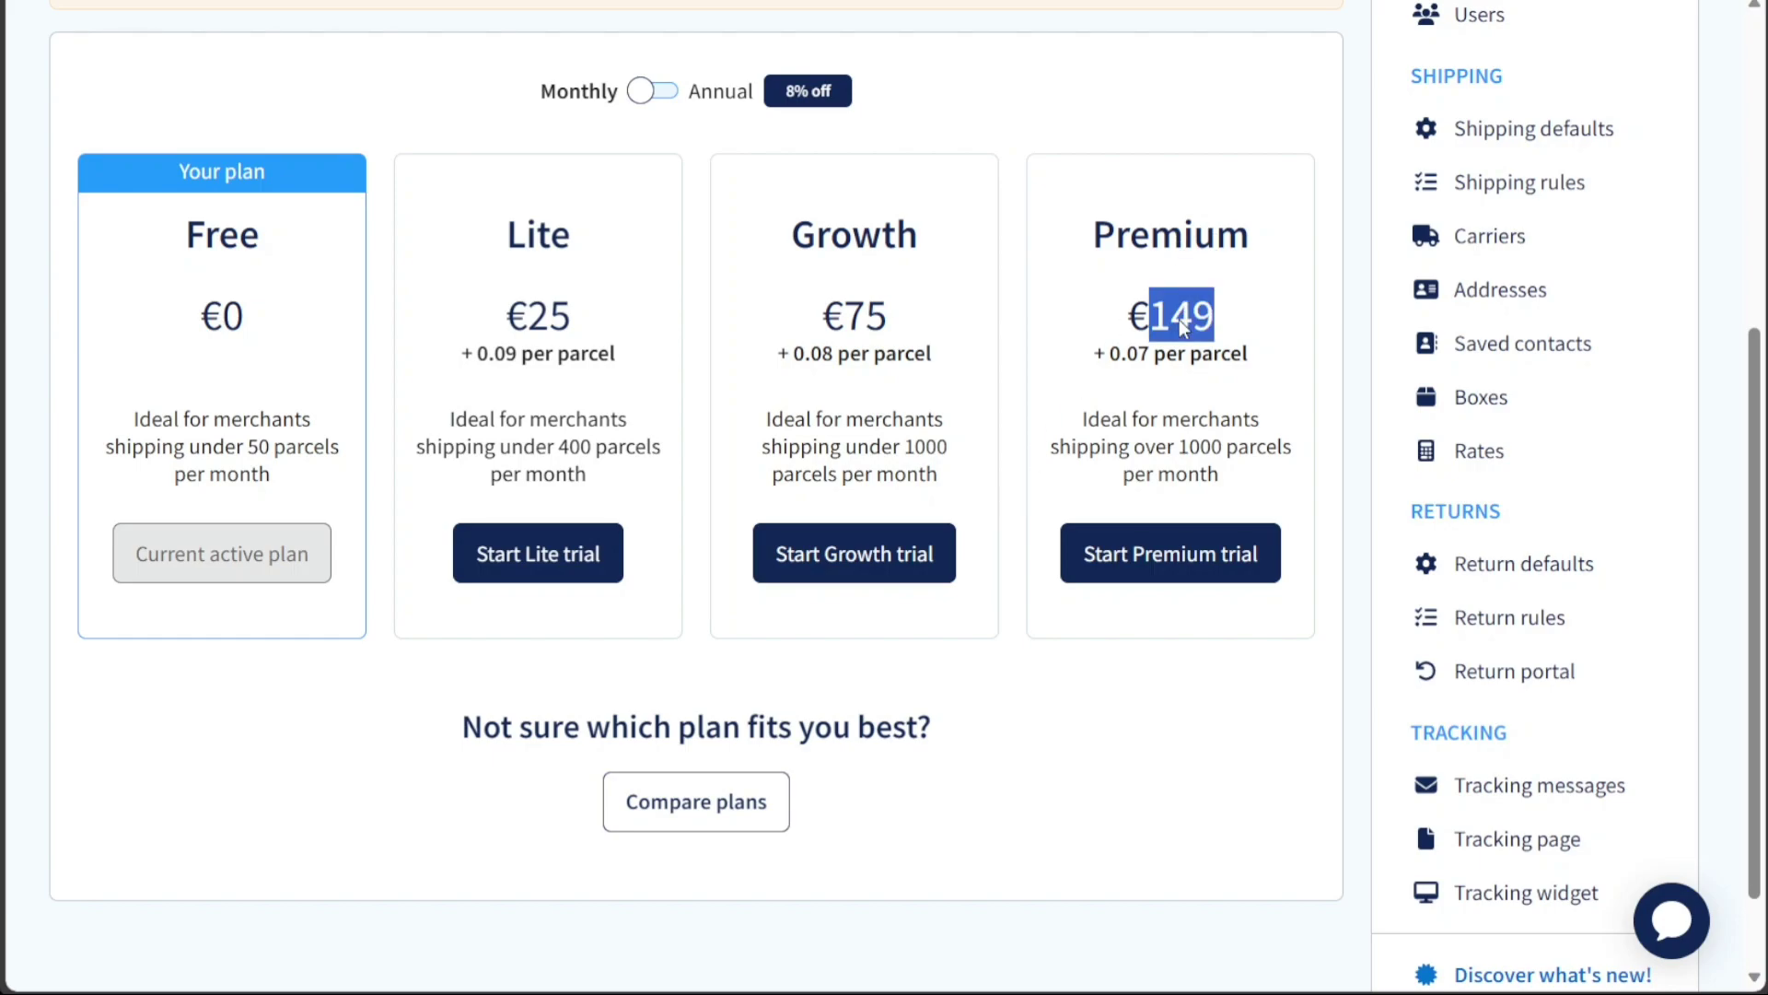
left_click(1323, 394)
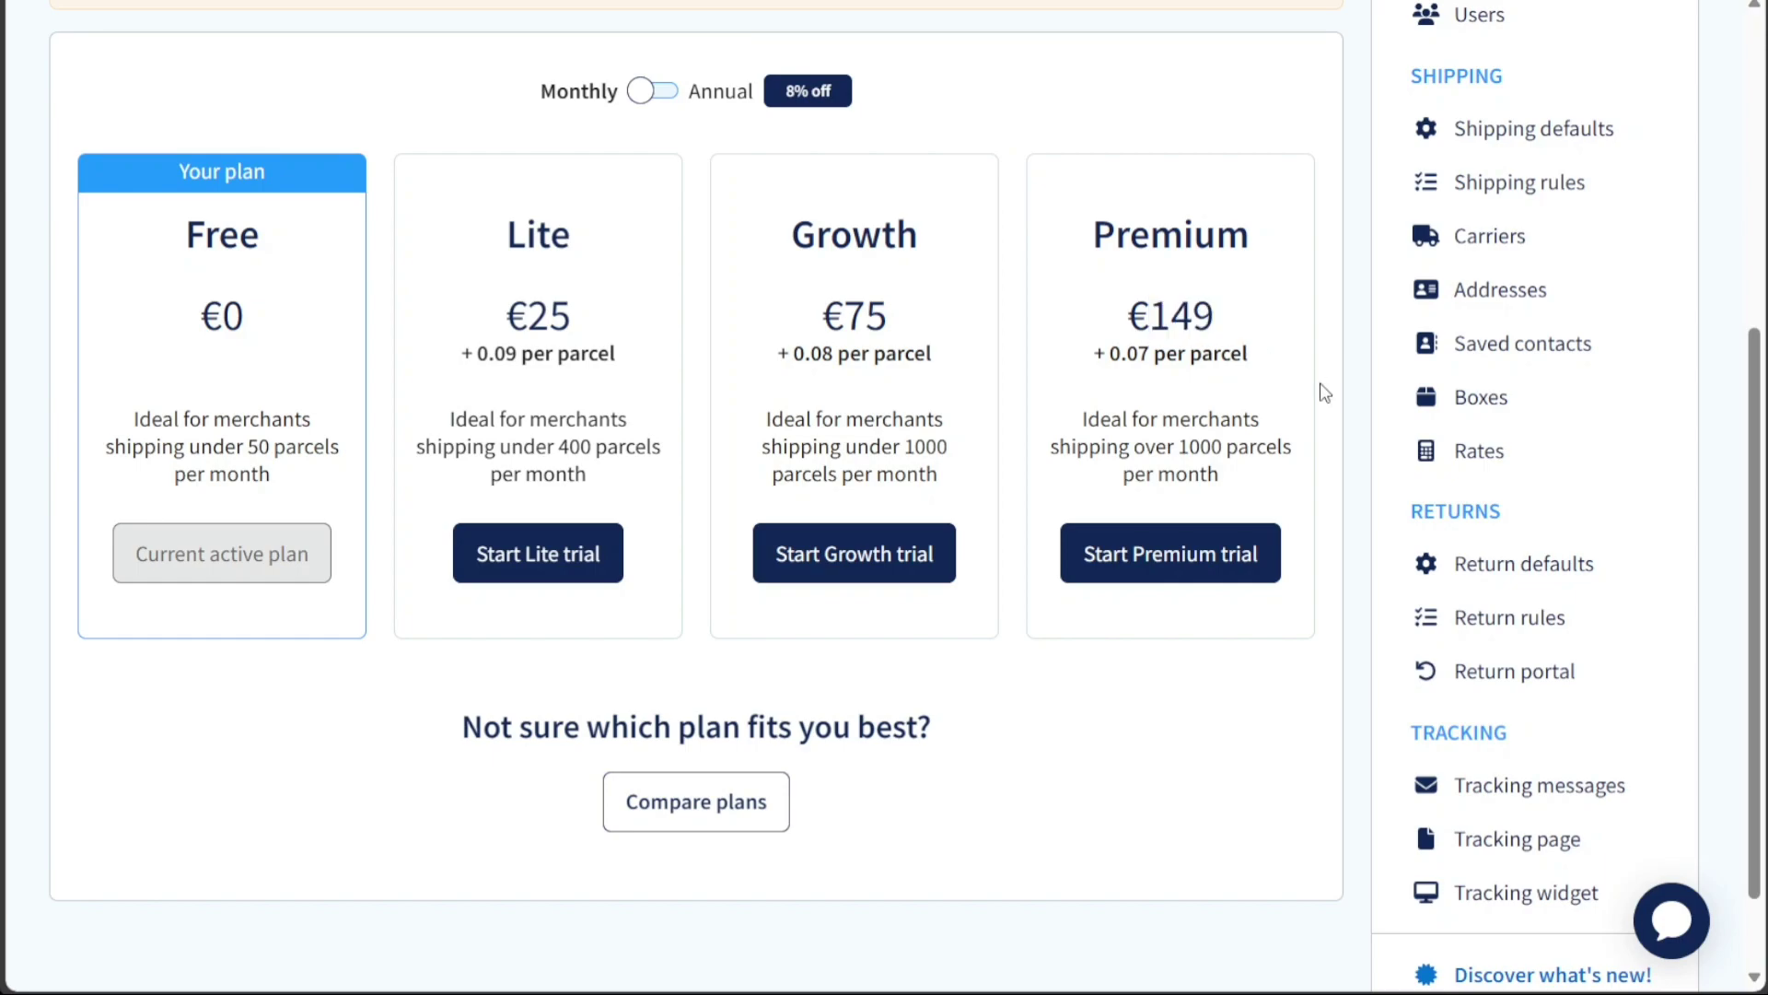
double_click(1210, 449)
left_click(1321, 490)
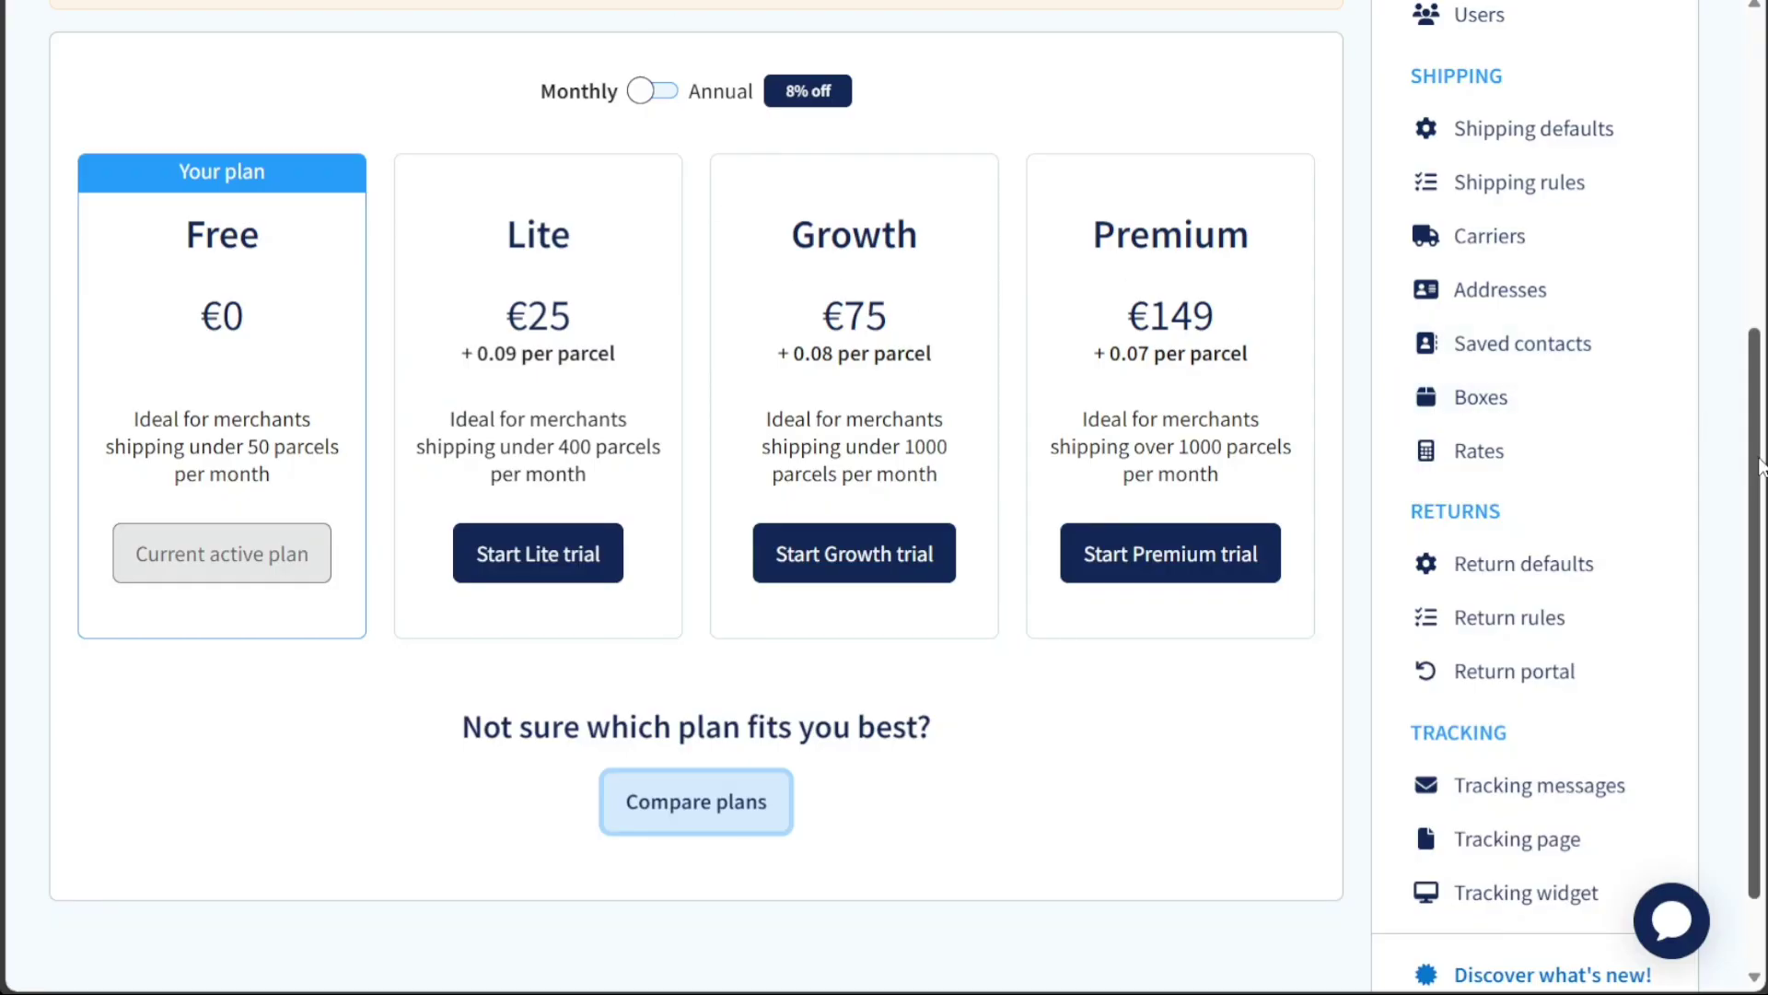
- View Shipping's pickup Reports tab, then start a new shipment
scroll(1759, 465, "up", 5)
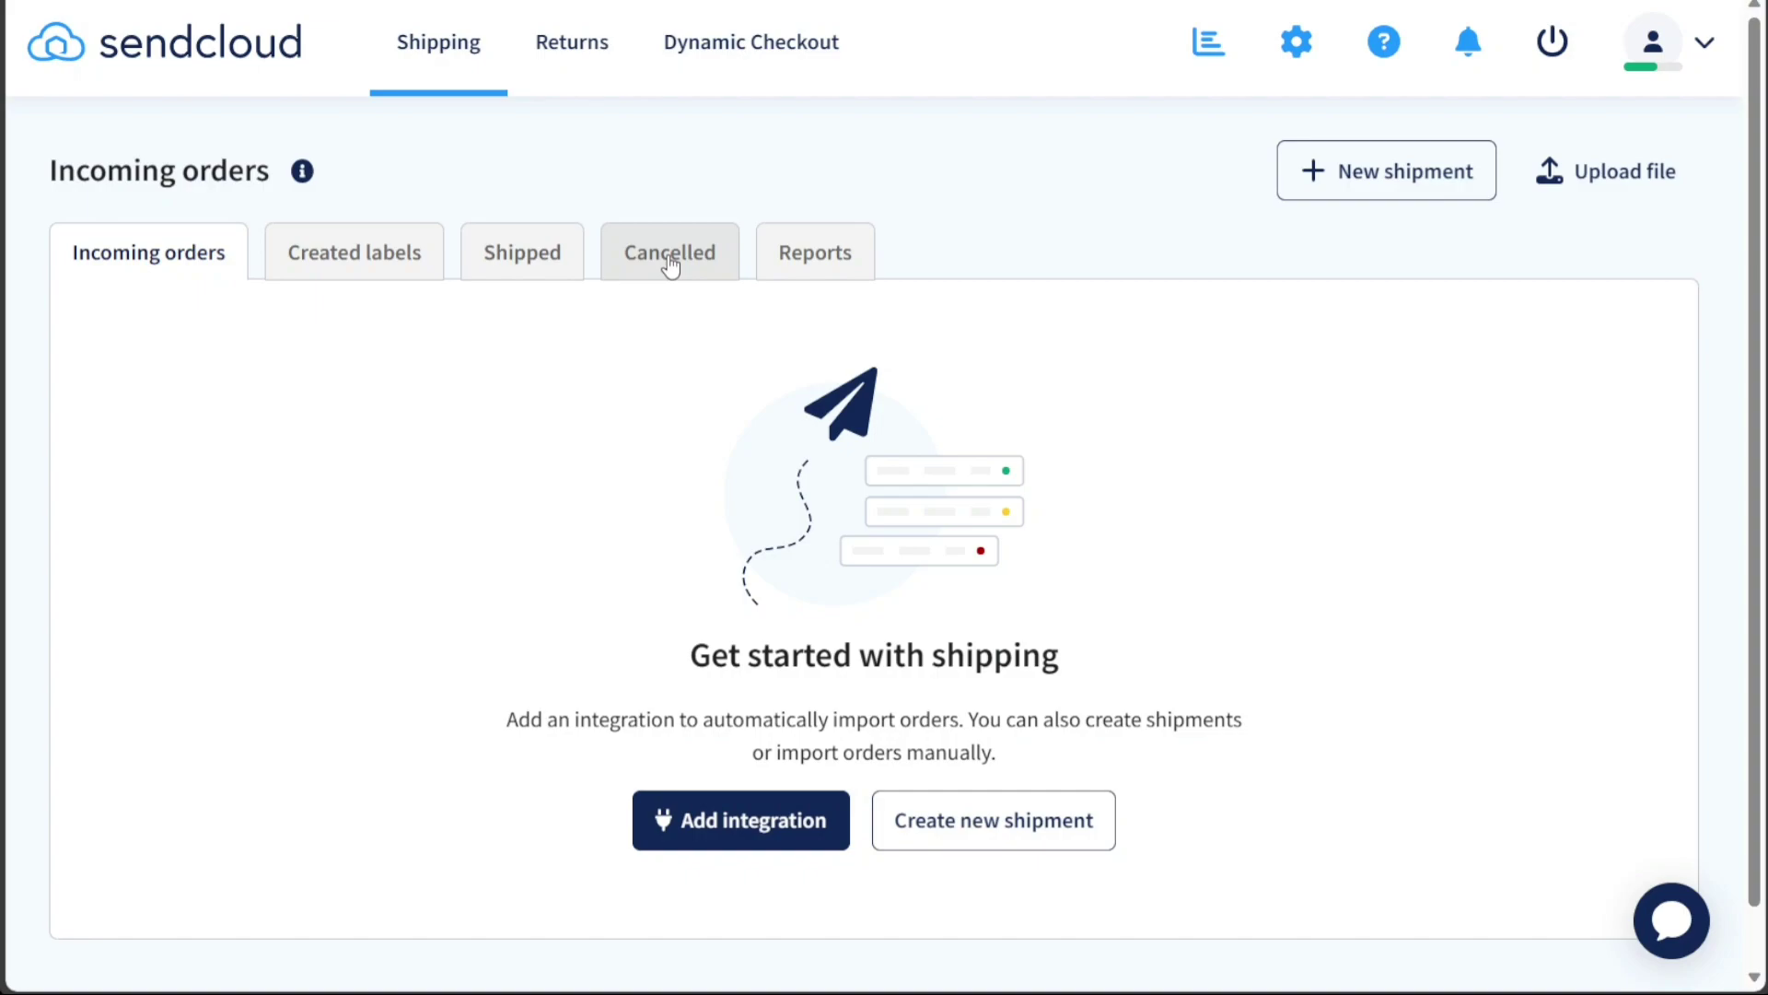
left_click(794, 251)
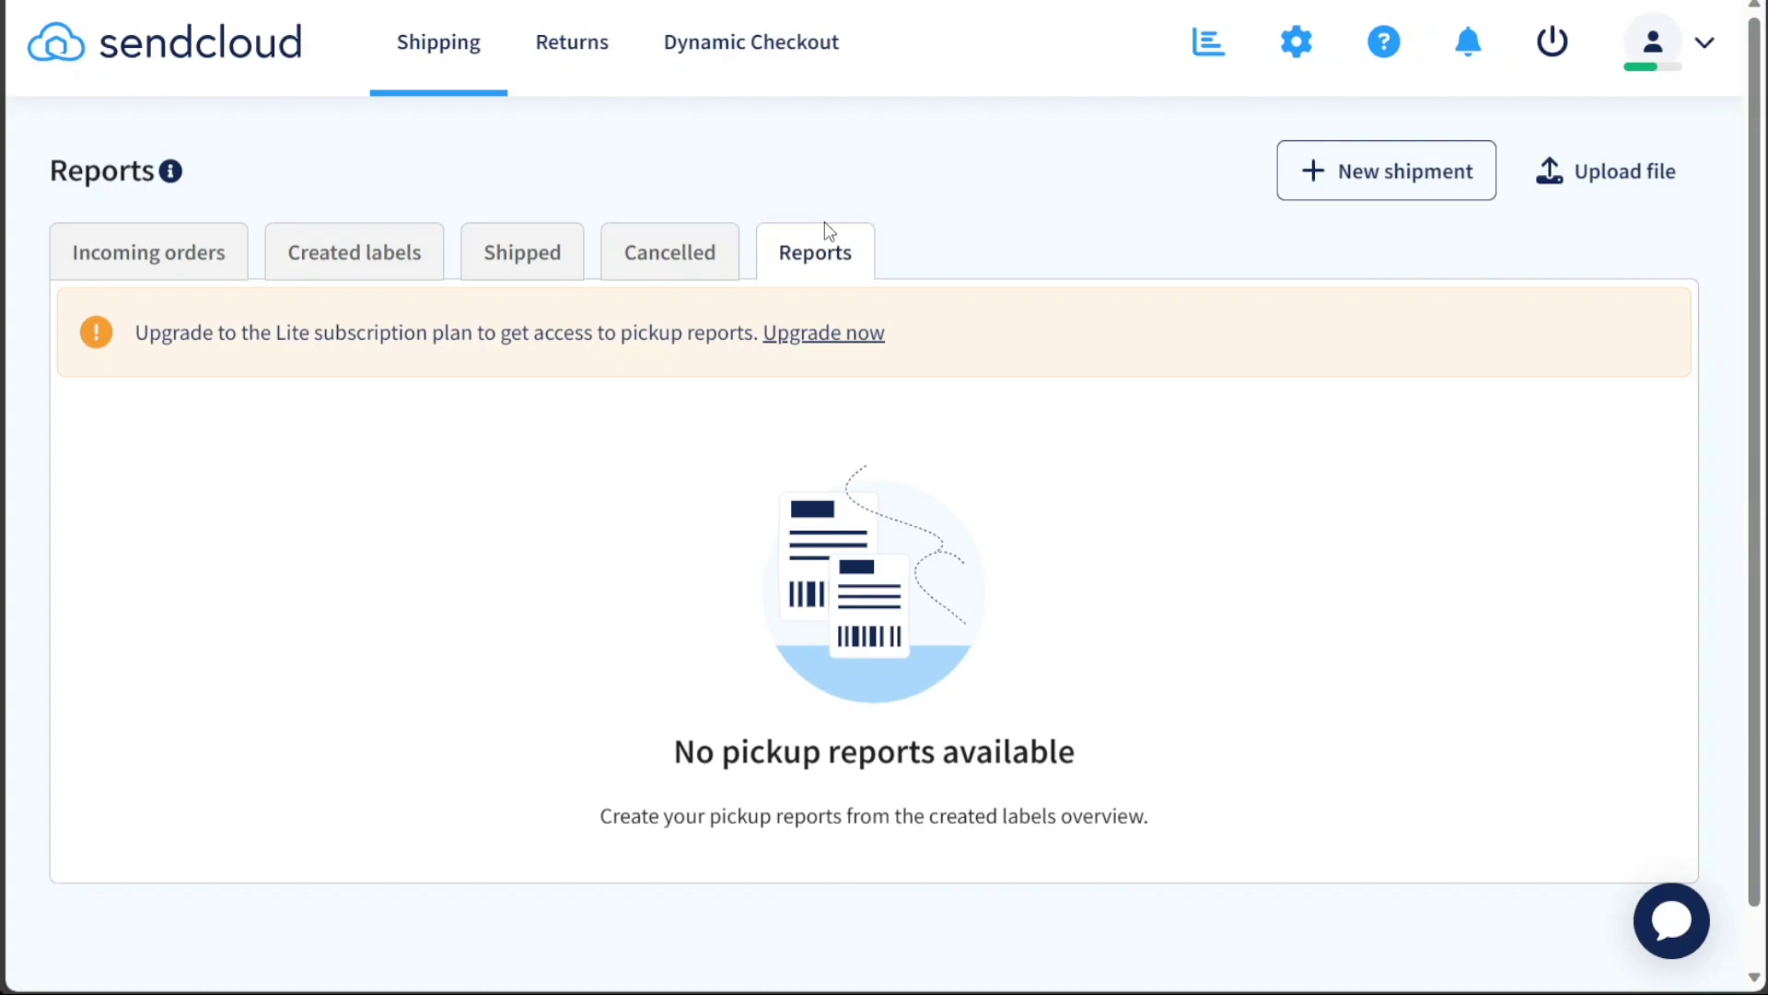
left_click(1362, 188)
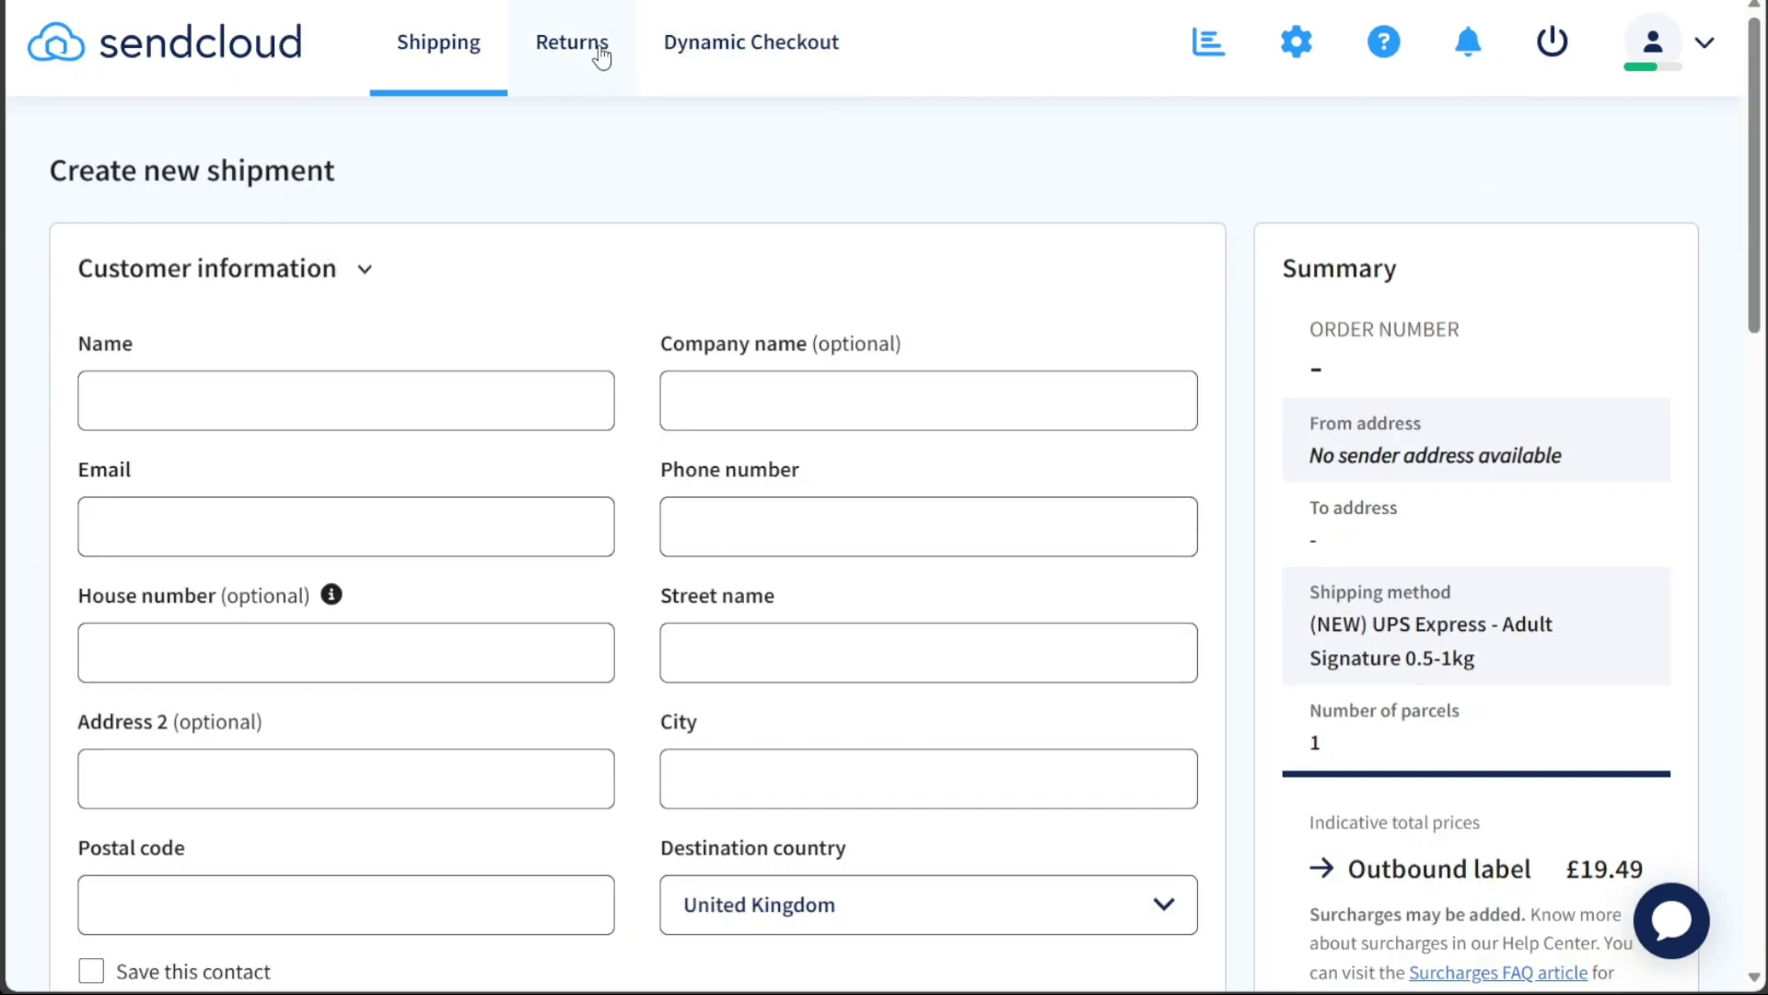
- Go to Returns and dismiss the Processing returns onboarding panel
left_click(601, 57)
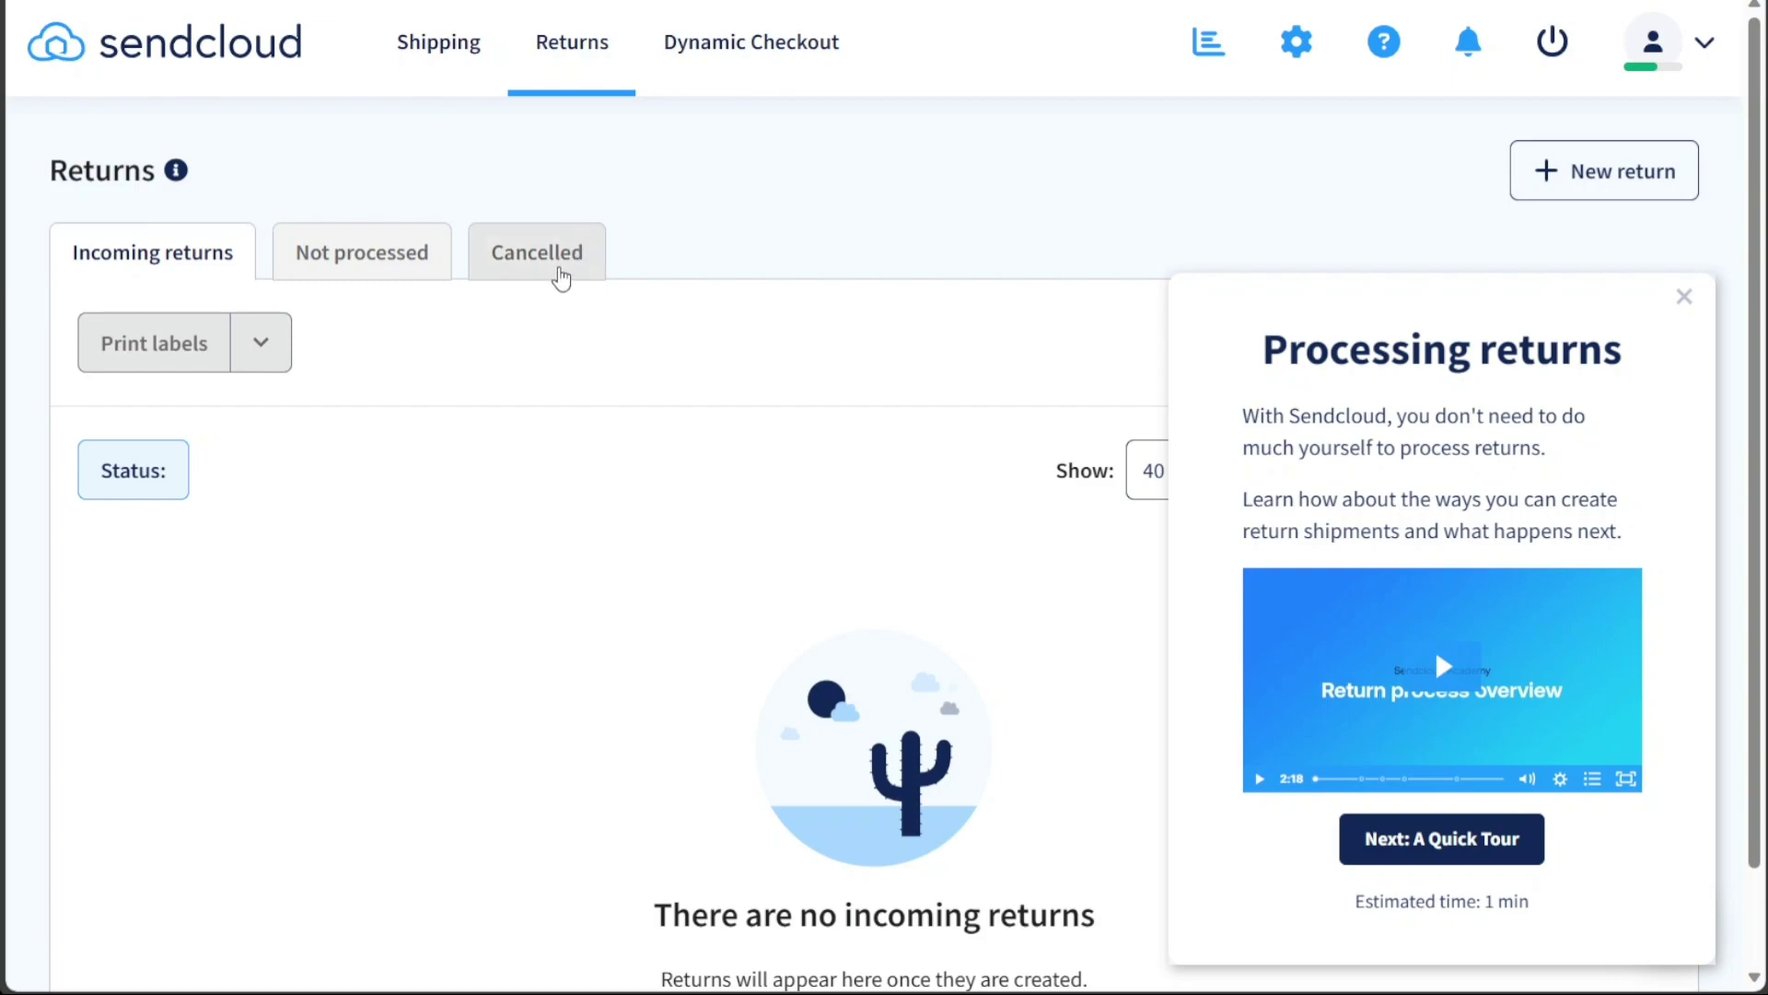
left_click(1685, 297)
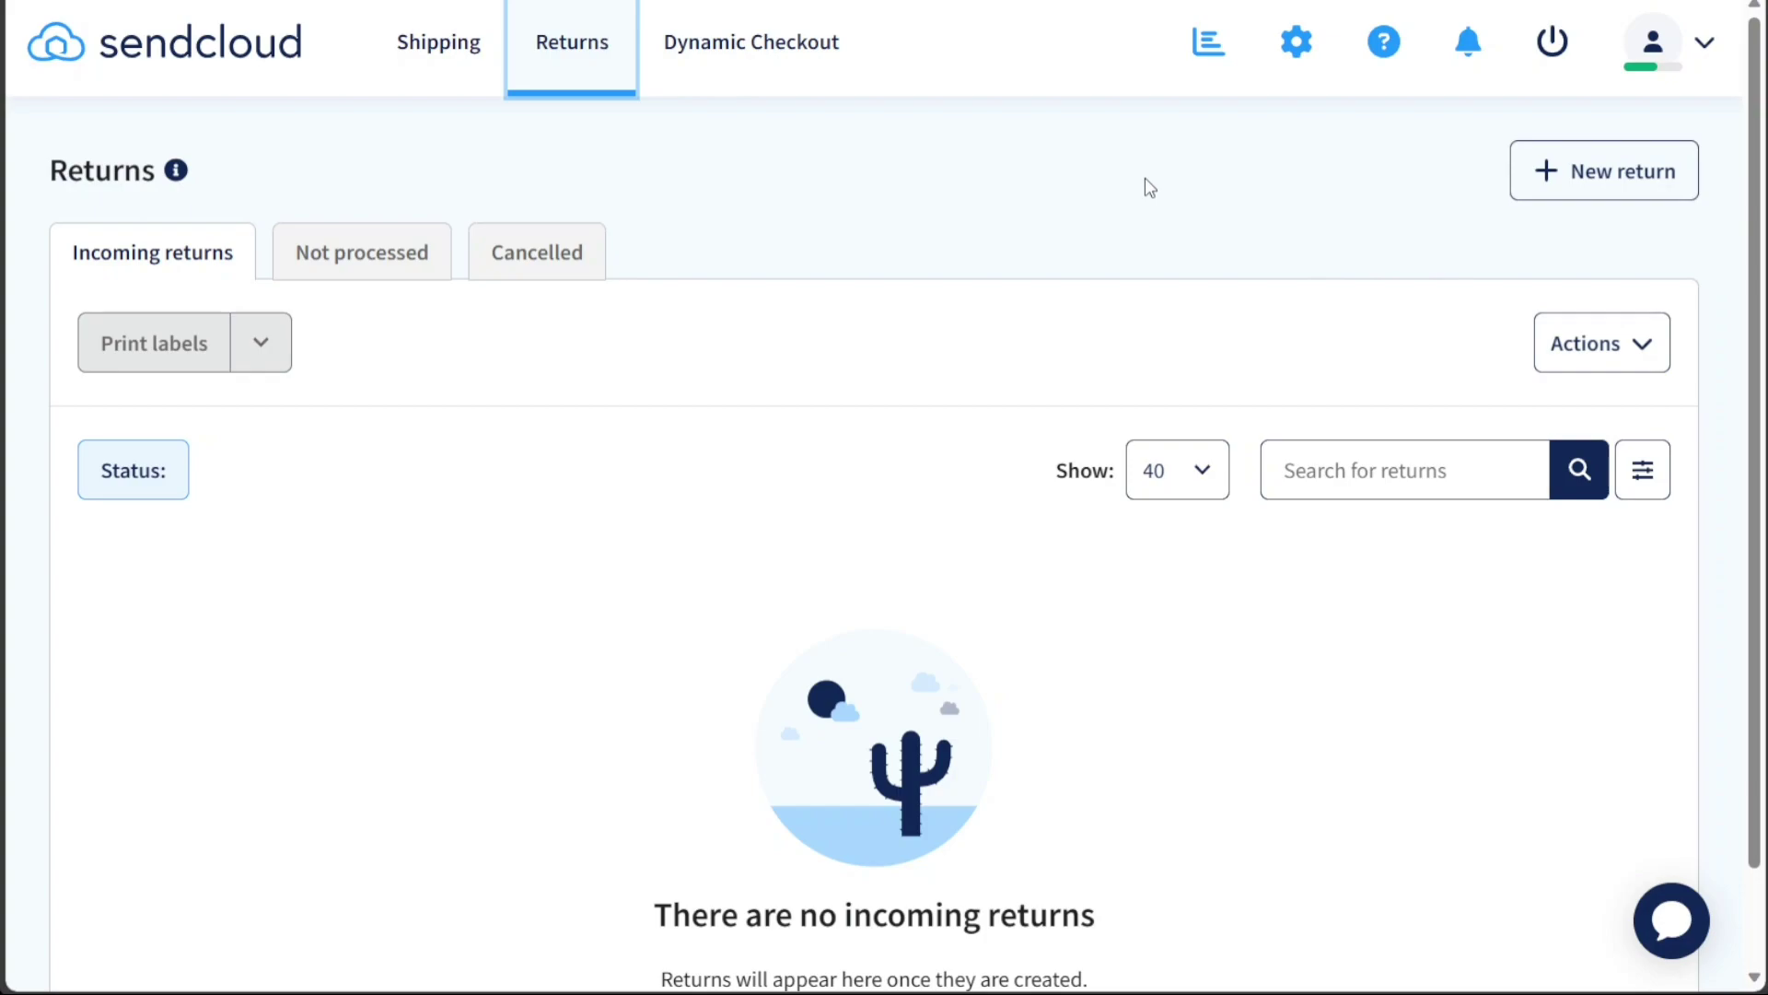
- Open Dynamic Checkout, close its intro video and setup checklist, and look through the page
left_click(816, 55)
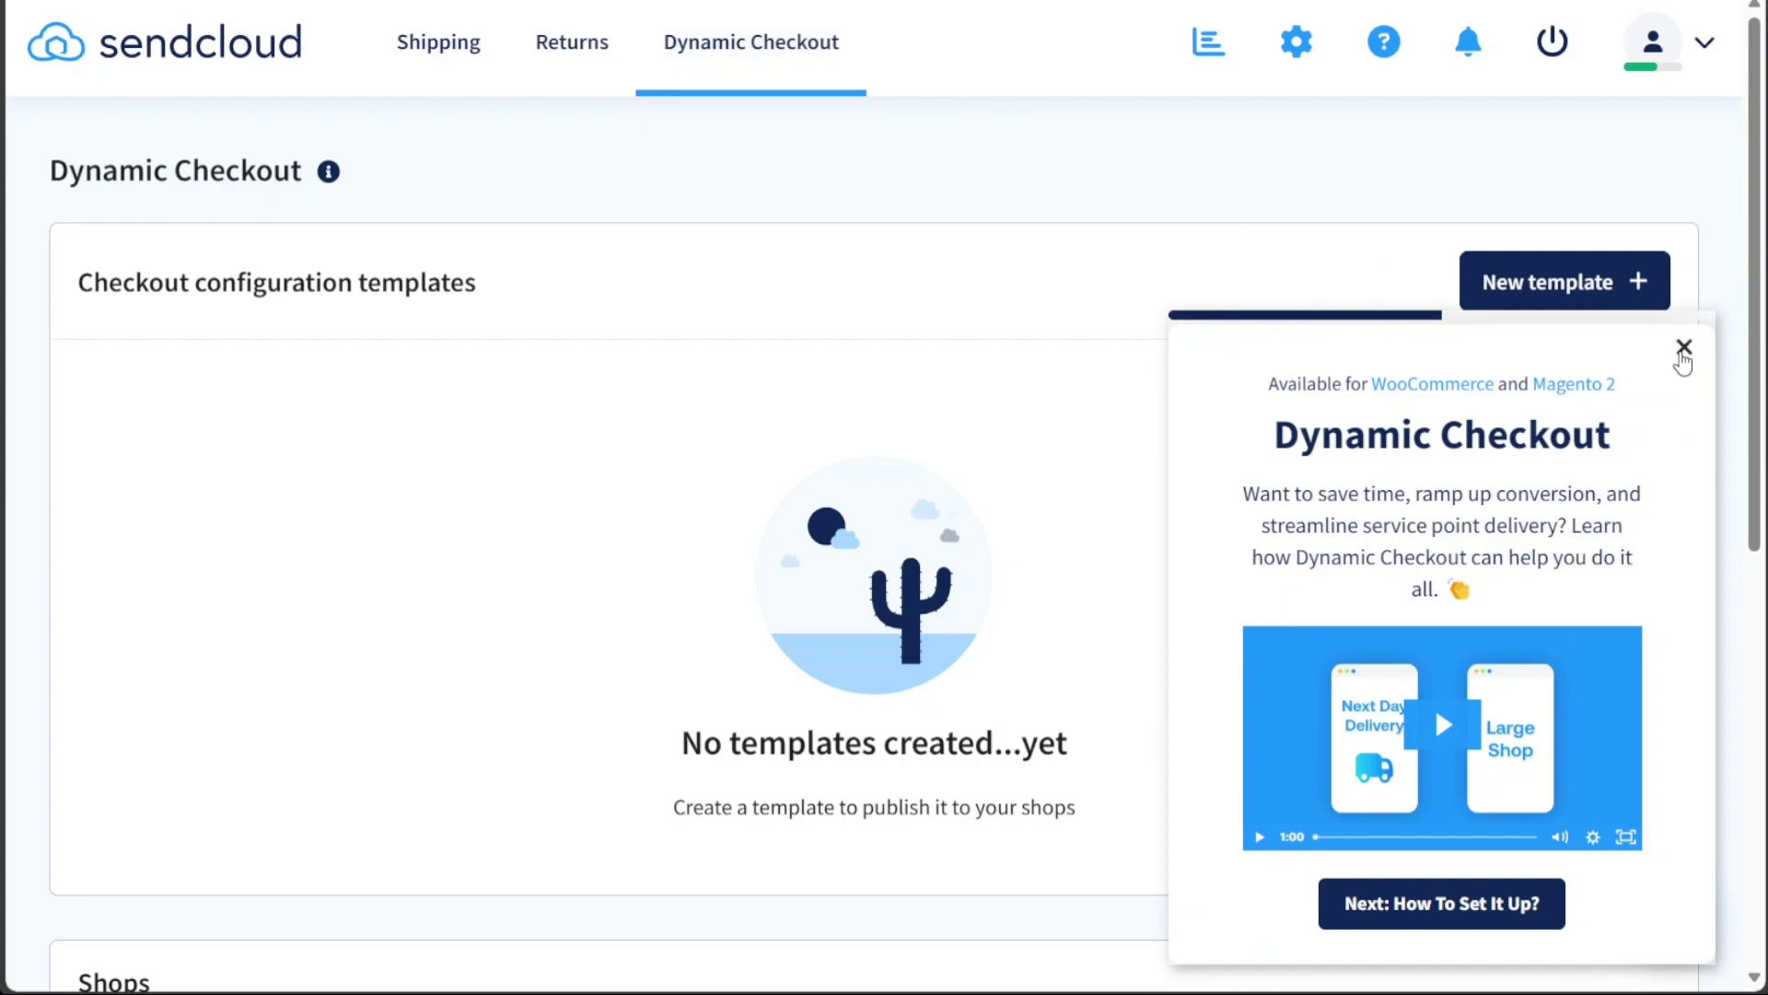
left_click(1682, 350)
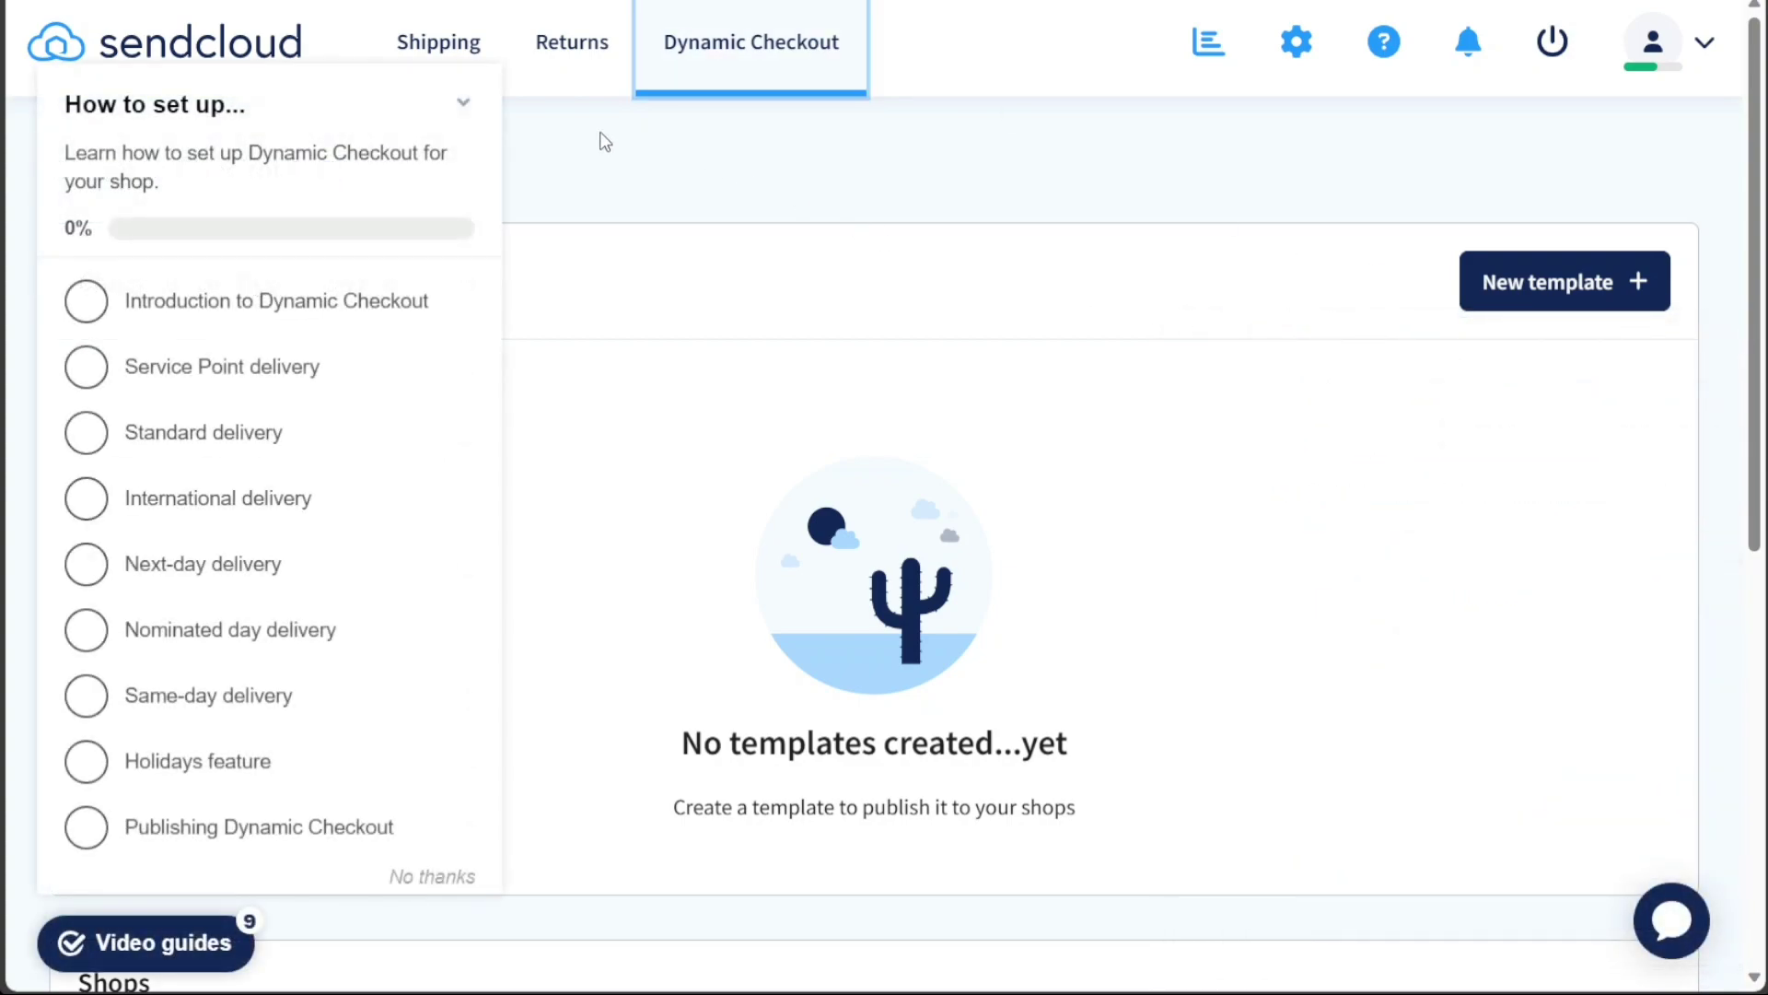
left_click(466, 109)
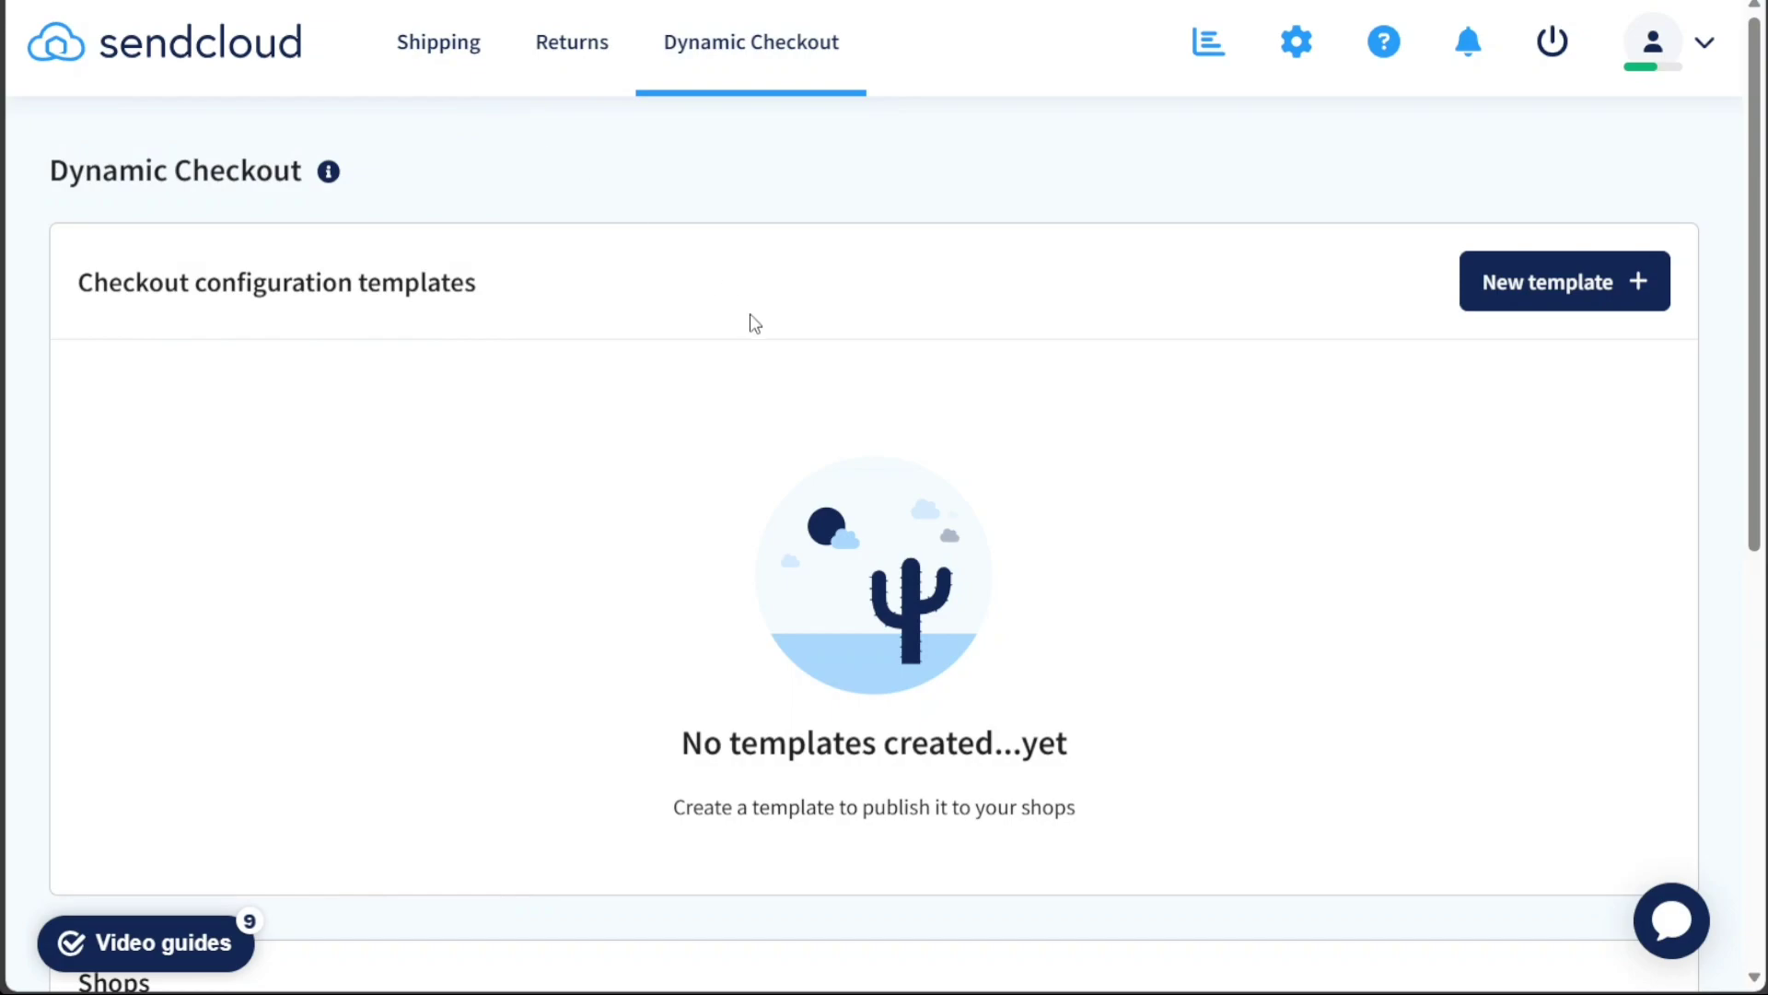
left_click_drag(1755, 290, 1662, 731)
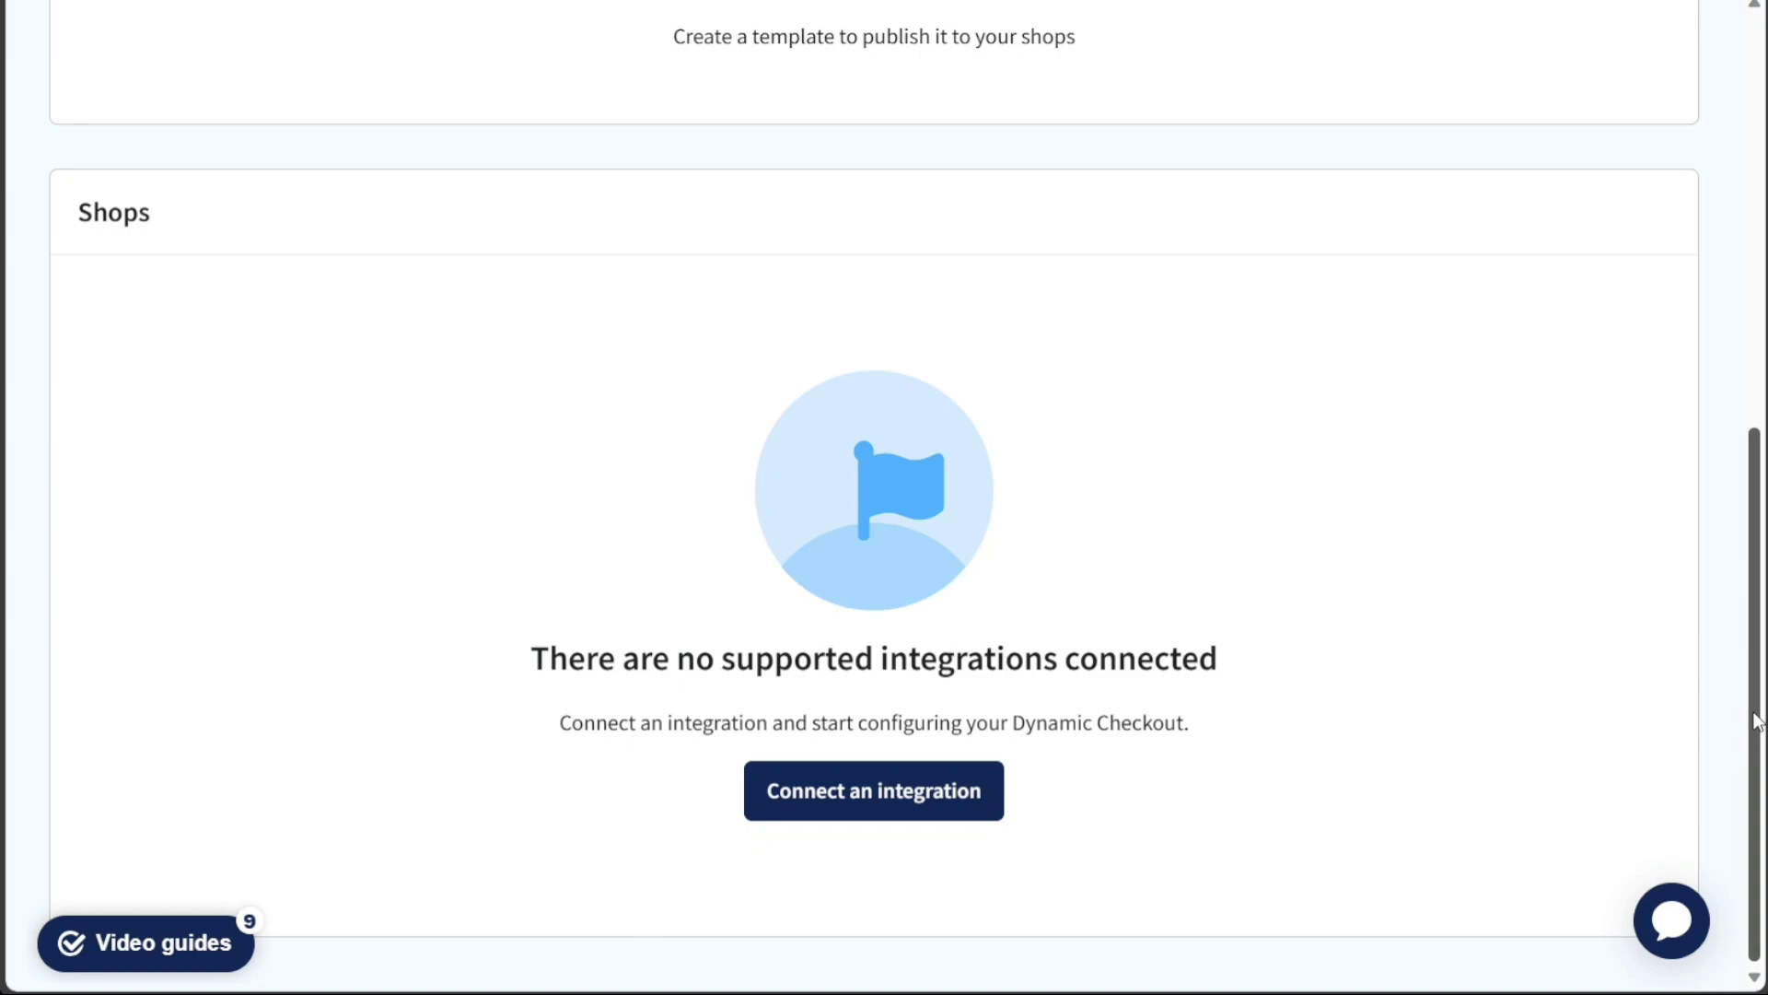
scroll(1756, 721, "up", 8)
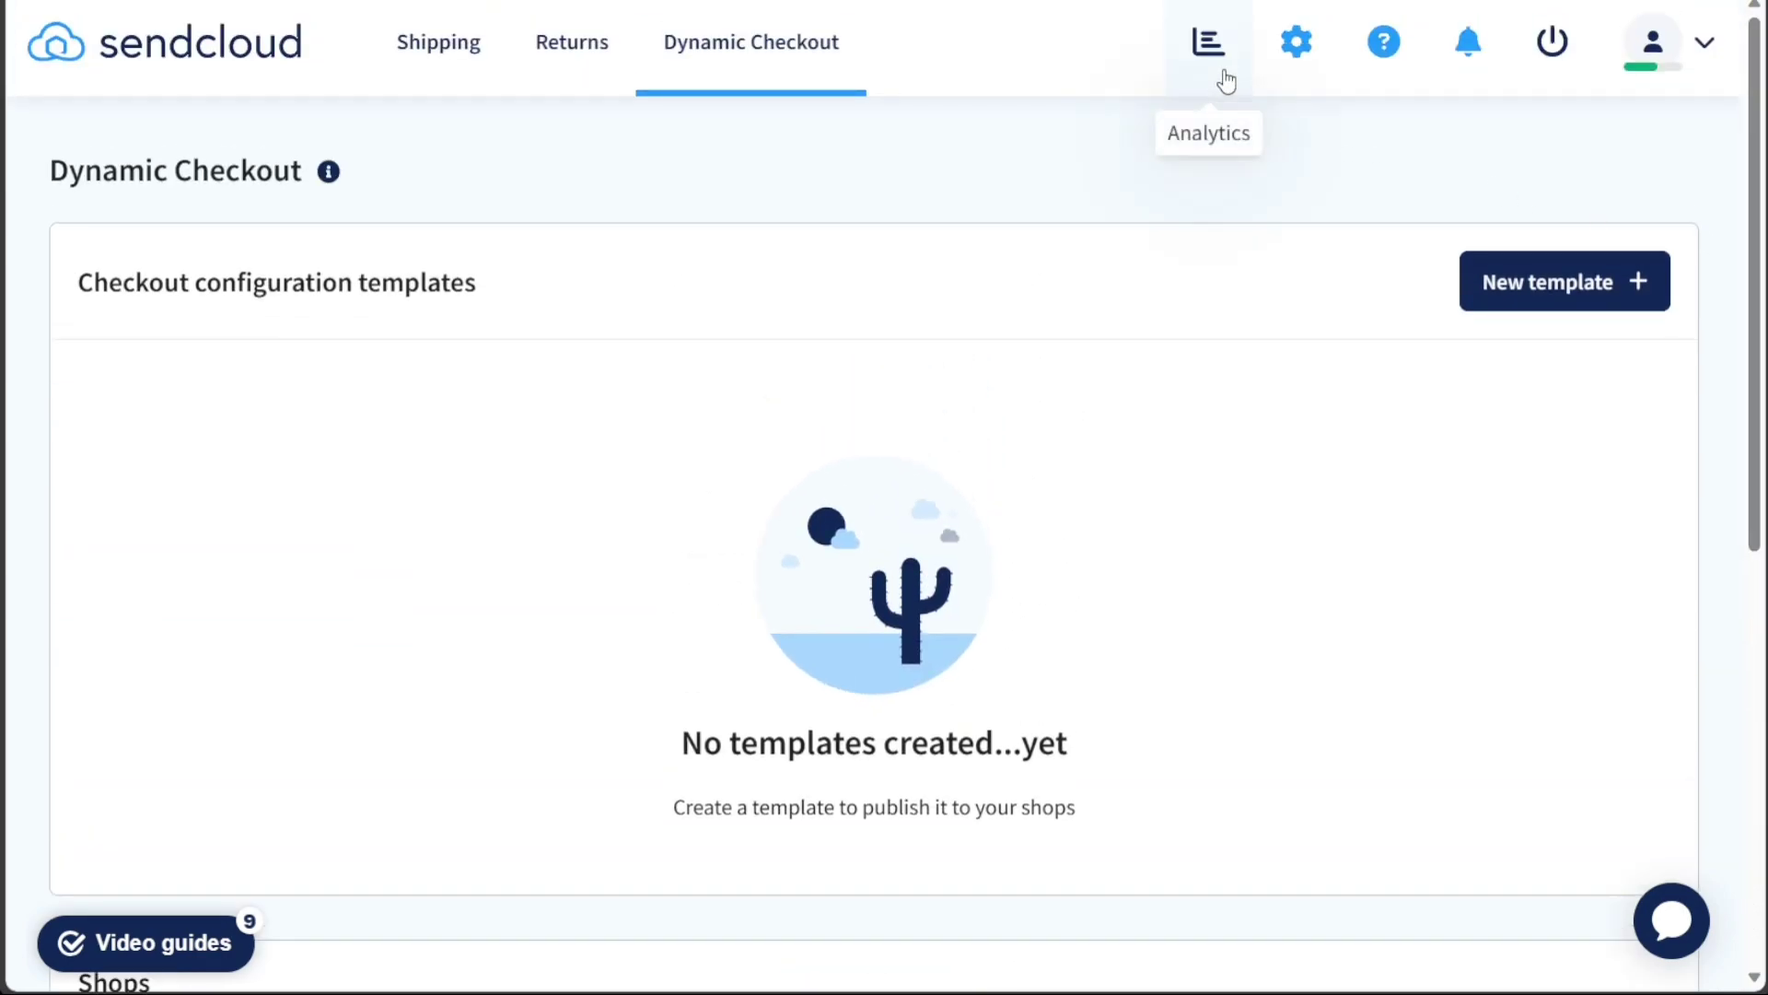
left_click(1222, 72)
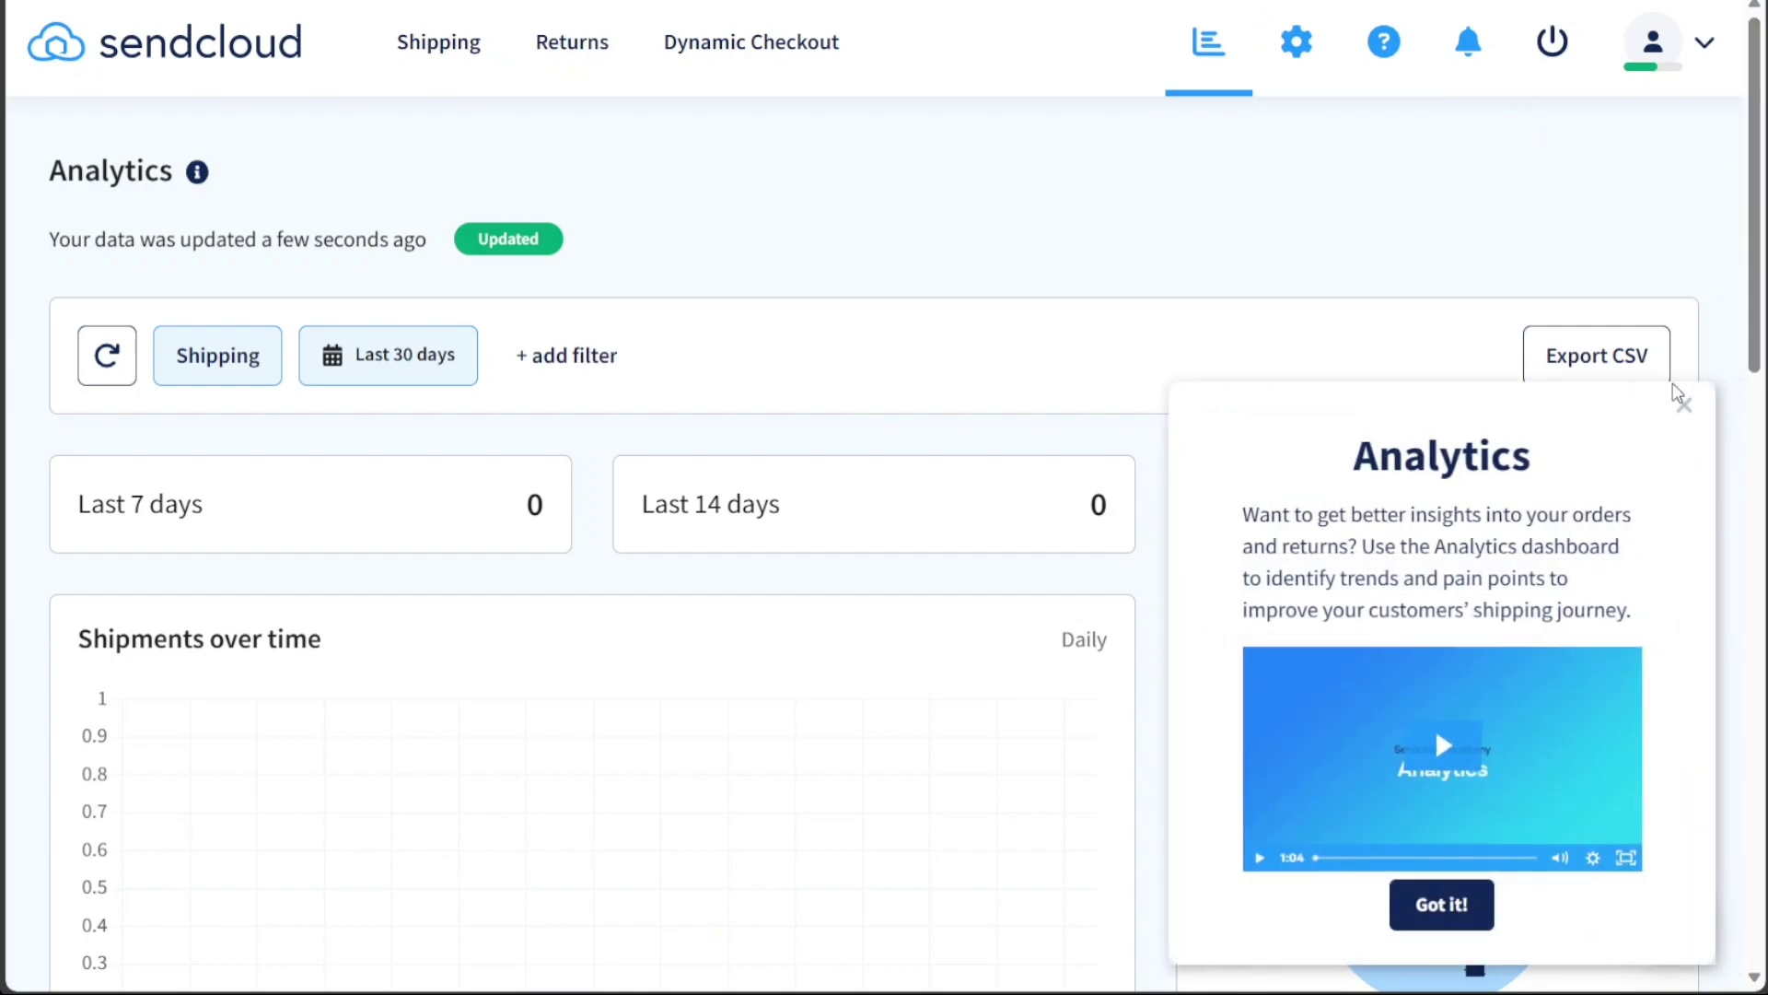
left_click(1685, 406)
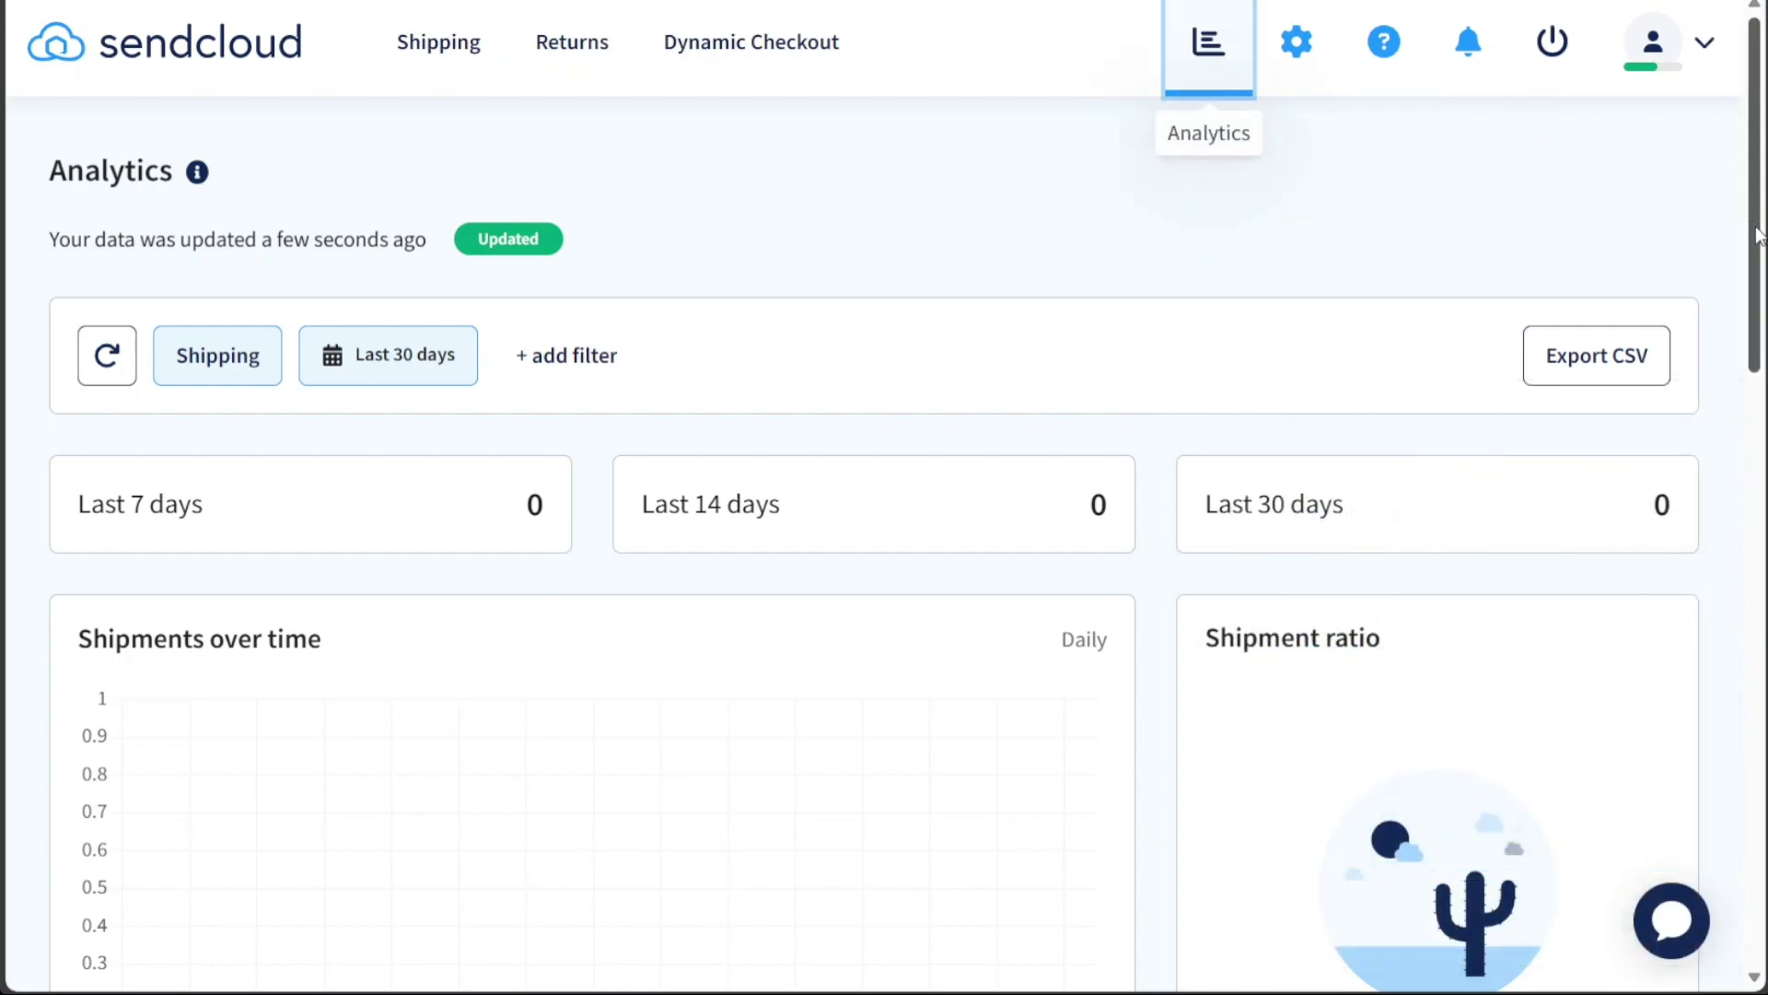
left_click_drag(1757, 235, 1758, 288)
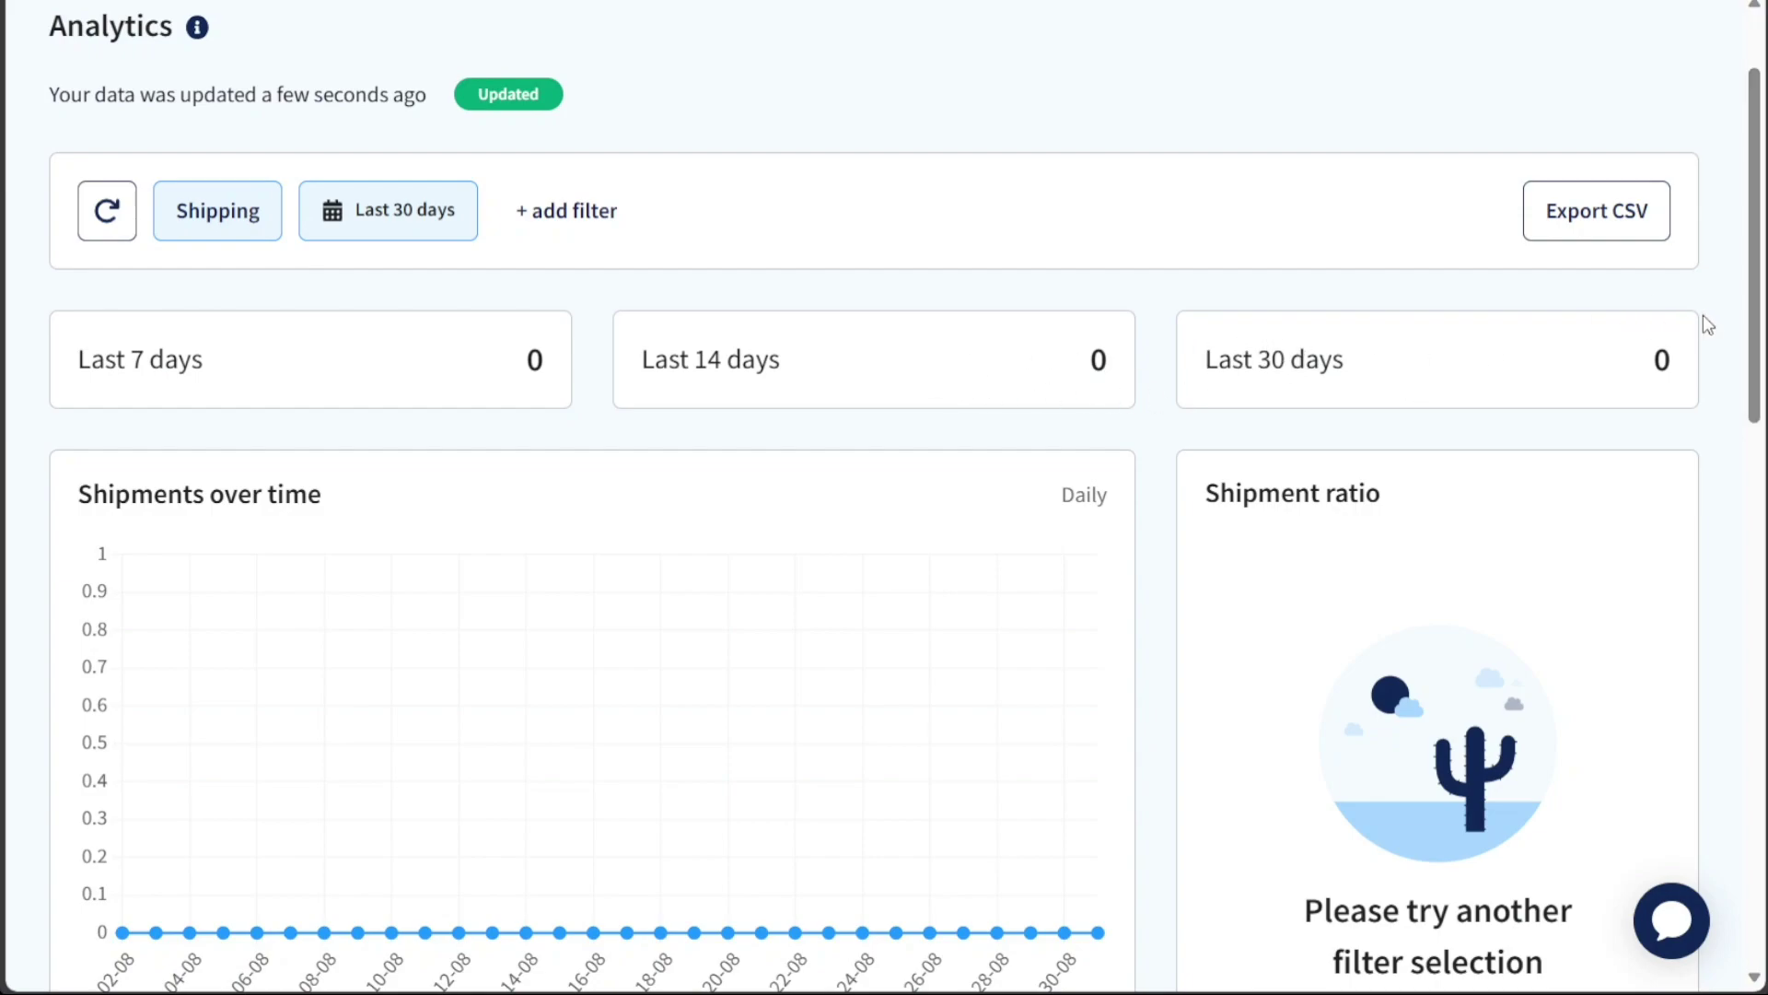
left_click_drag(1757, 329, 1702, 877)
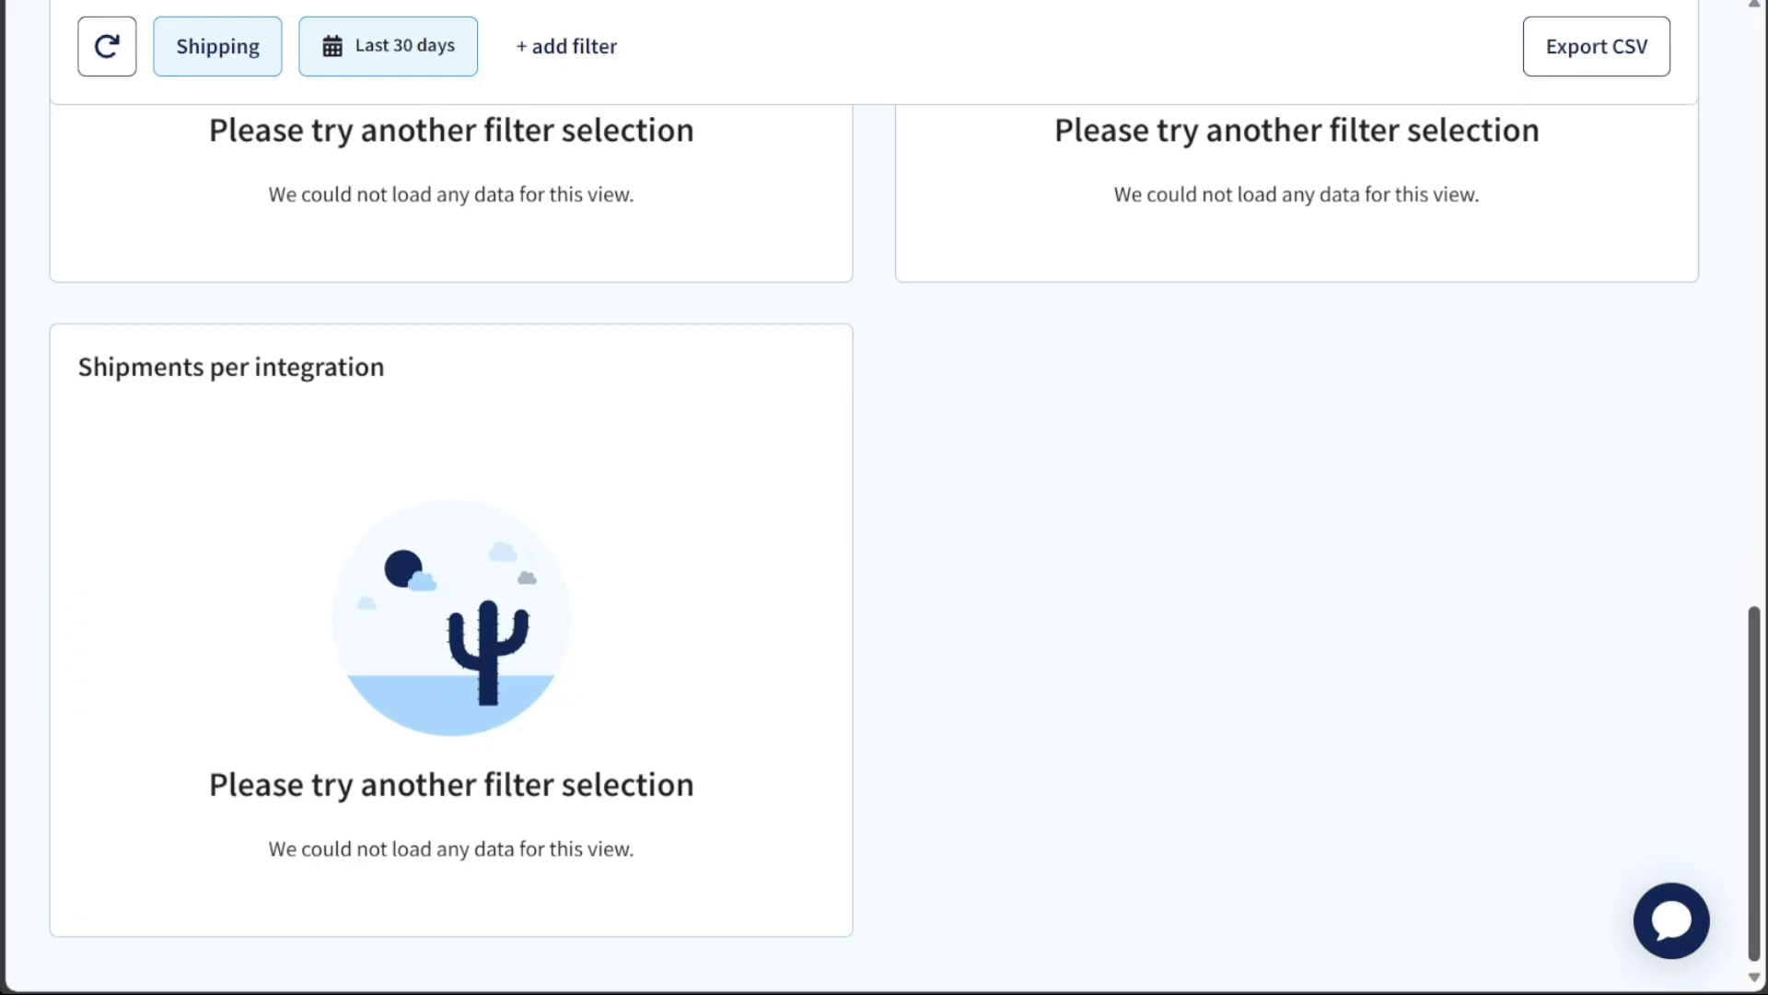
left_click_drag(1704, 881, 1739, 234)
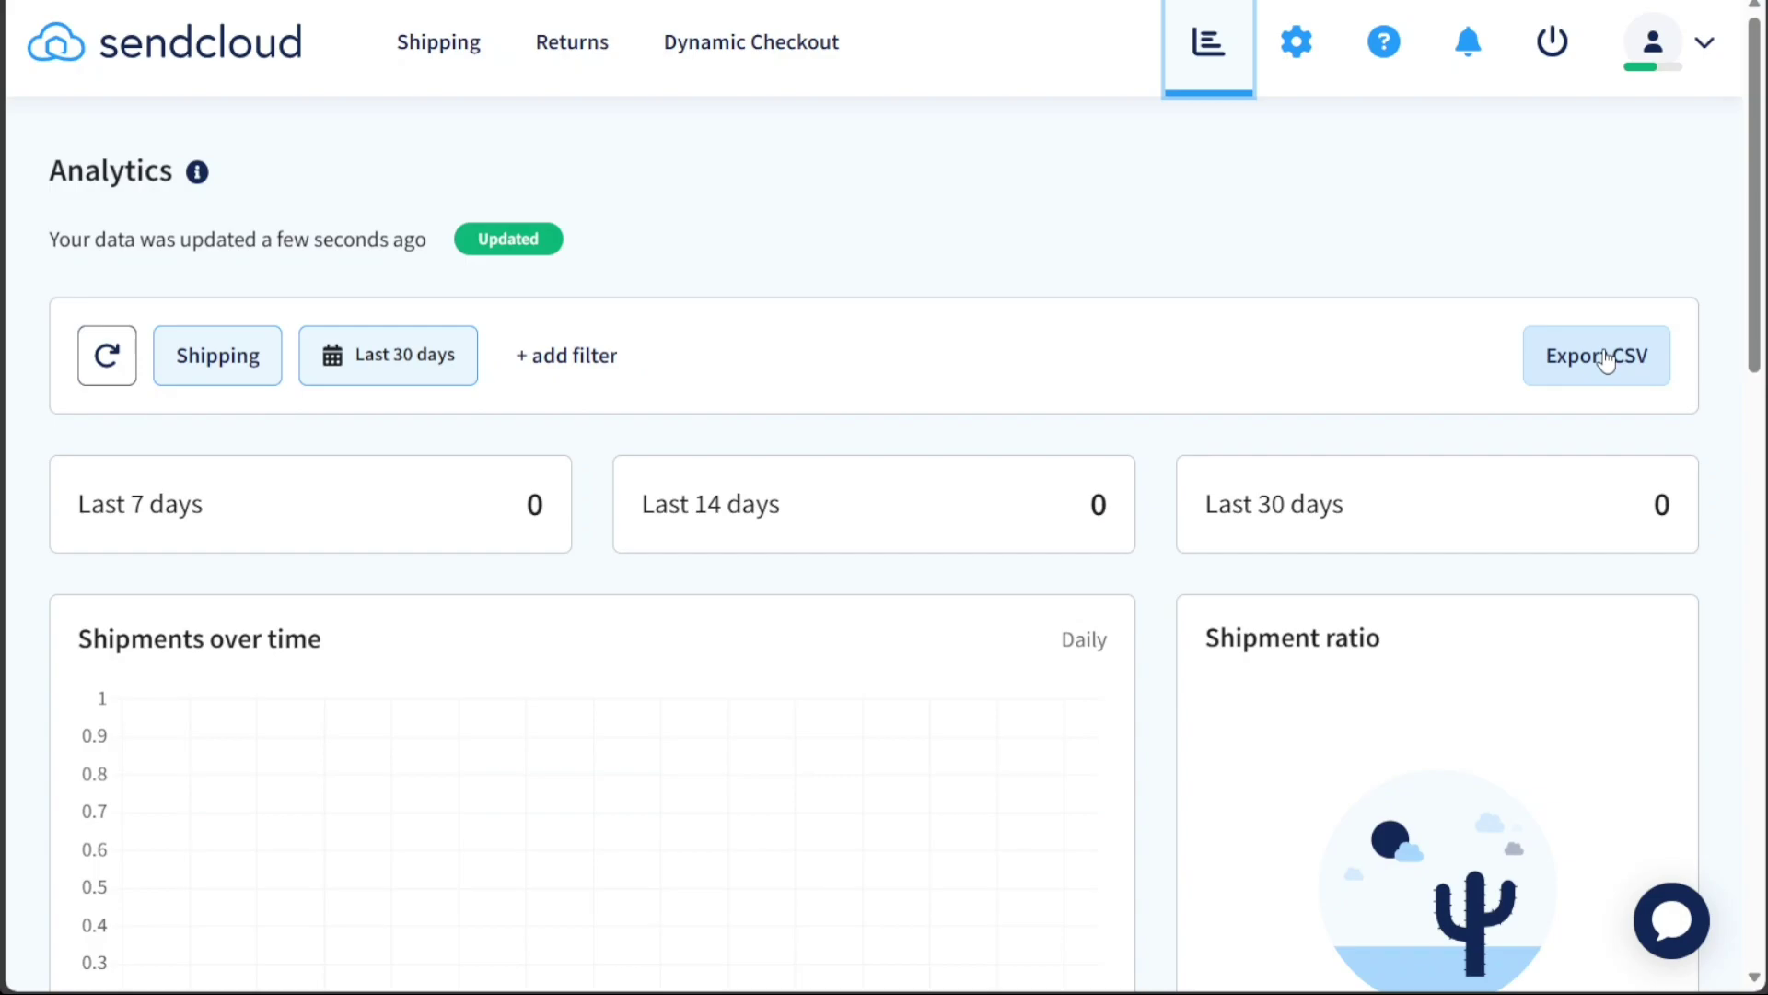
- Open Account settings, dismiss the 'Check our shipping rates' tip, and review the contact, language and login details
left_click(1308, 61)
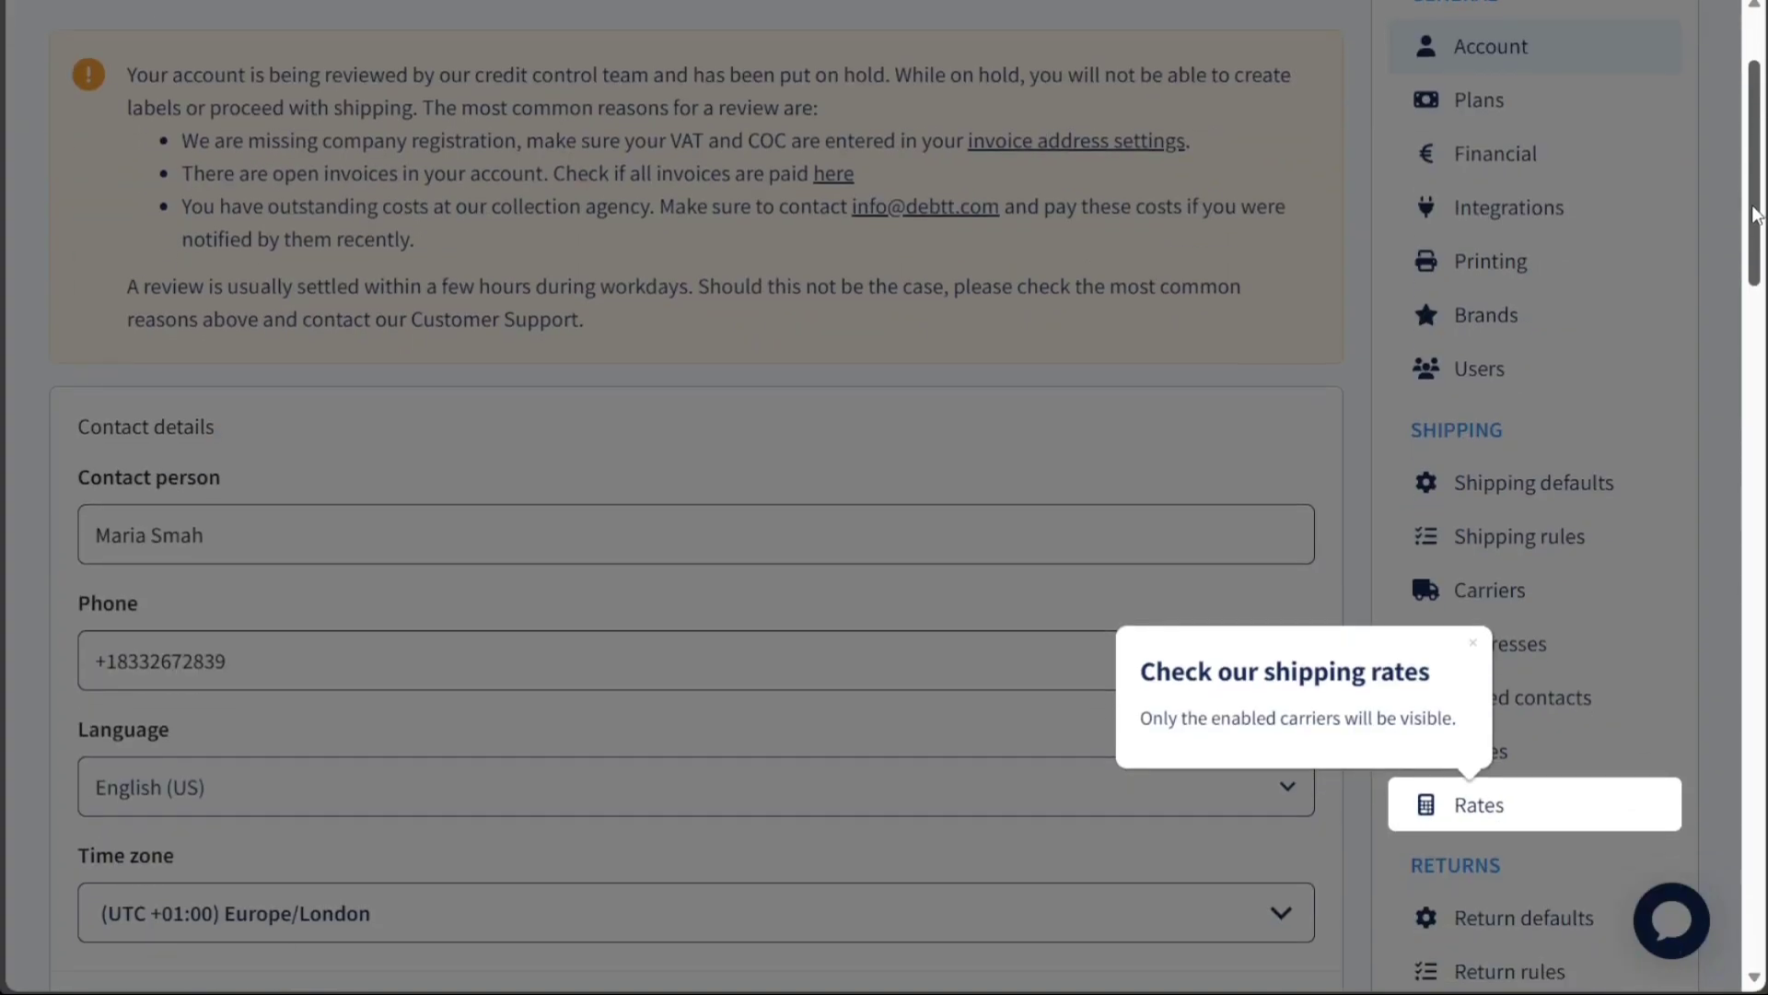
left_click(1472, 578)
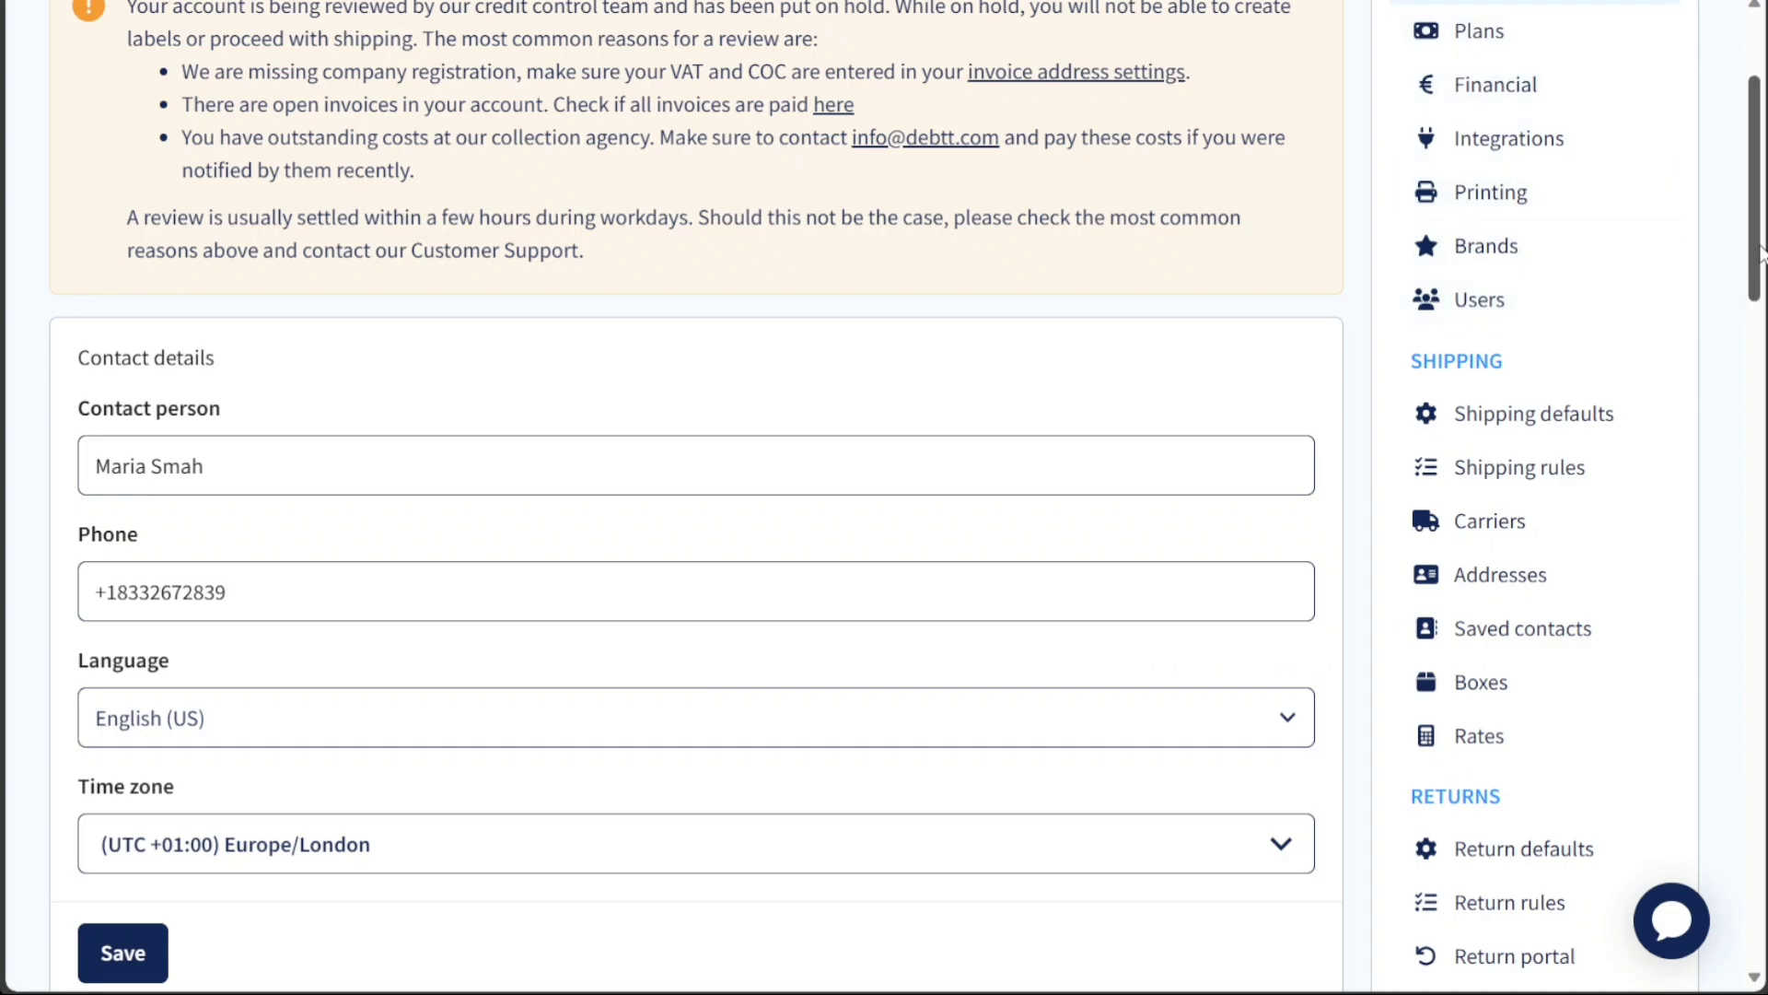
left_click_drag(1759, 253, 1759, 396)
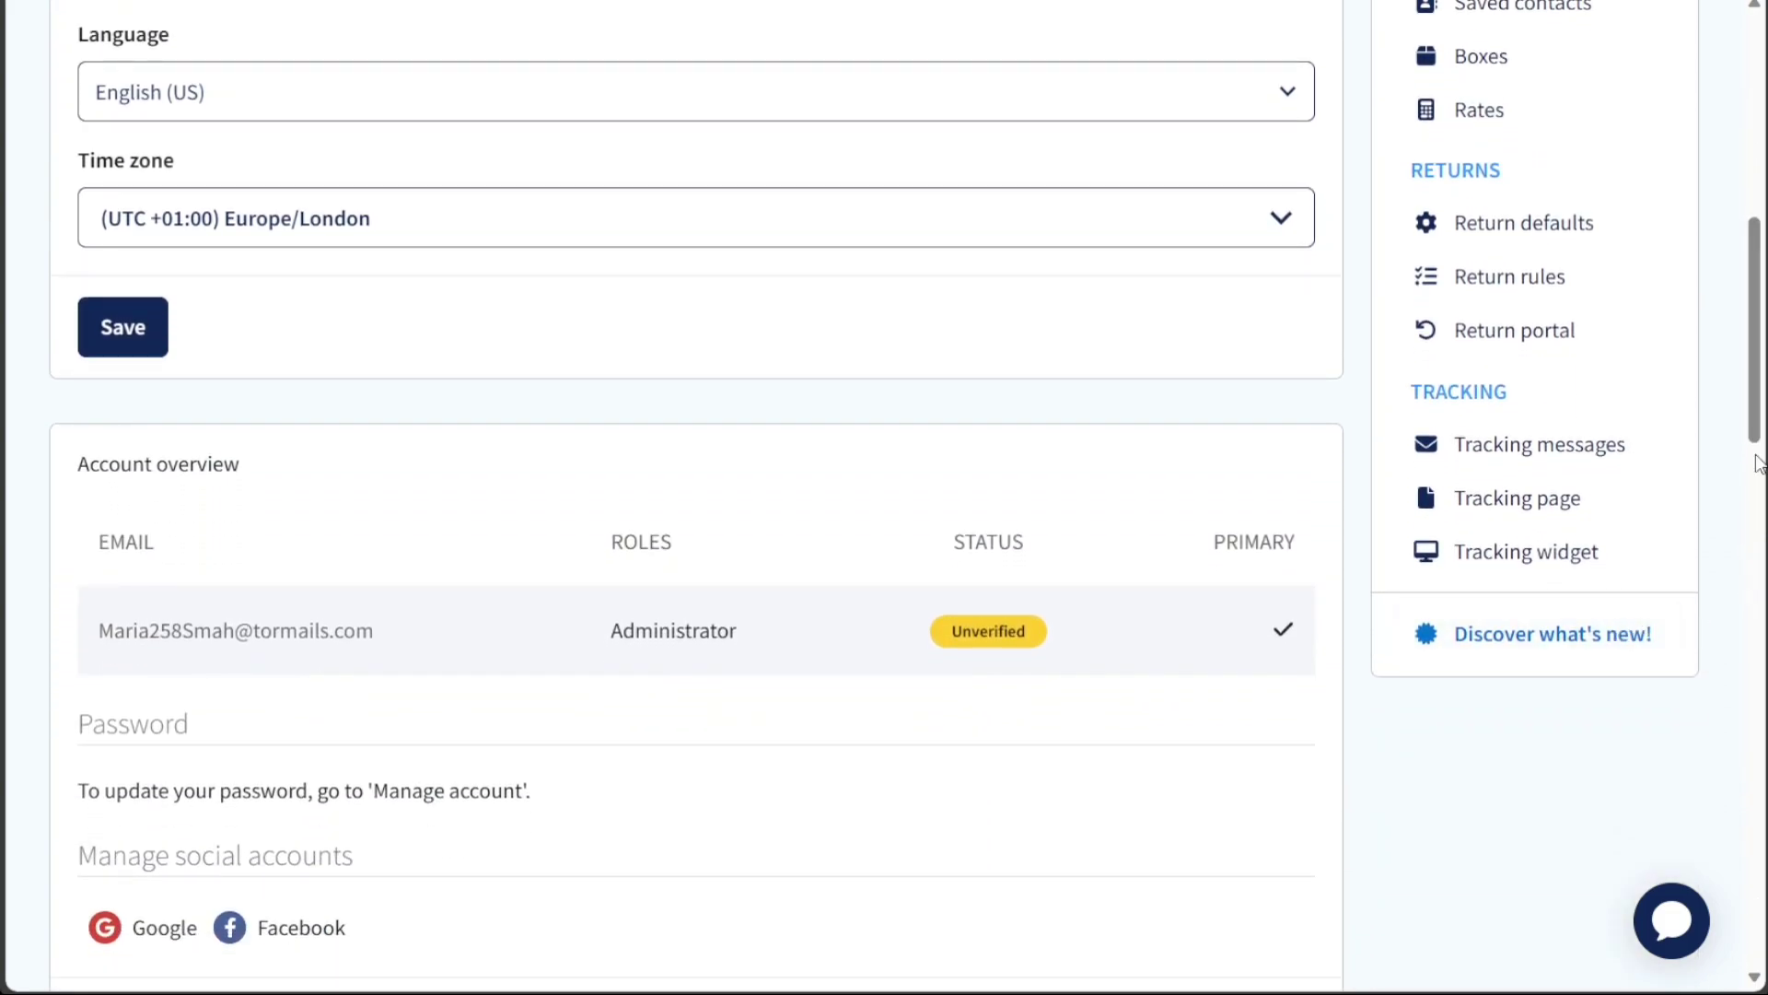
left_click_drag(1754, 419, 1754, 214)
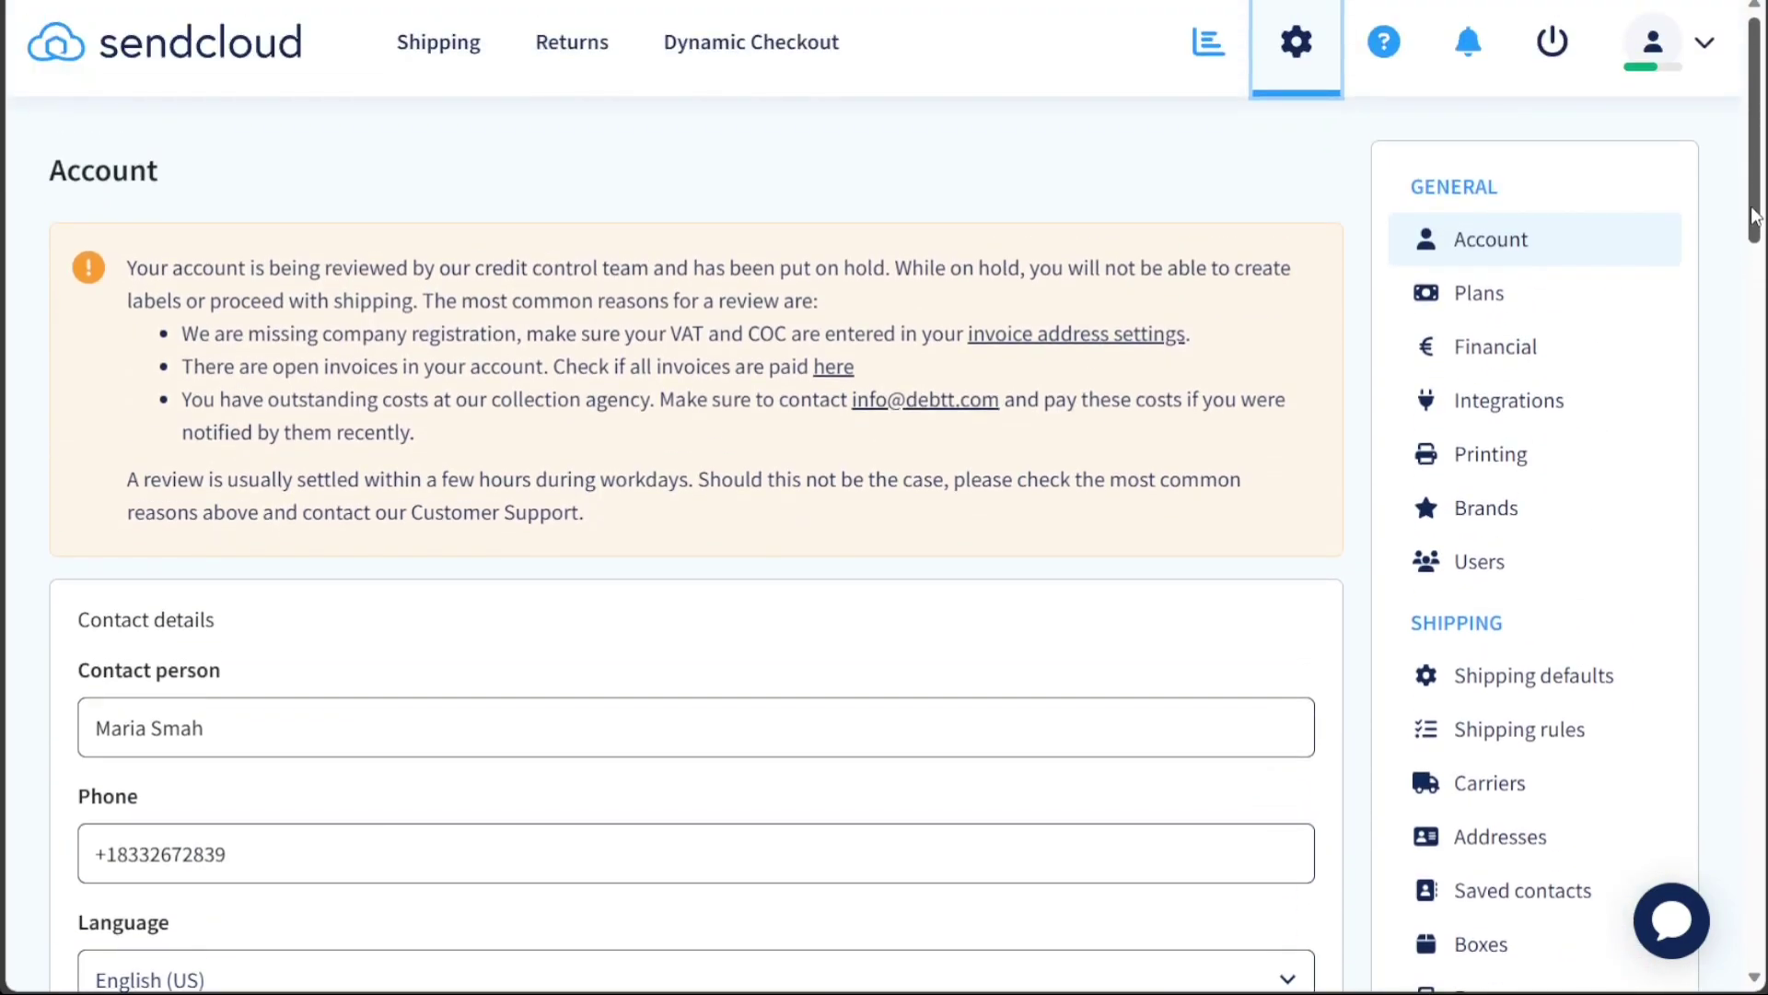
- Open the Support page showing no tickets, then check the empty notifications panel and close it
left_click(1384, 42)
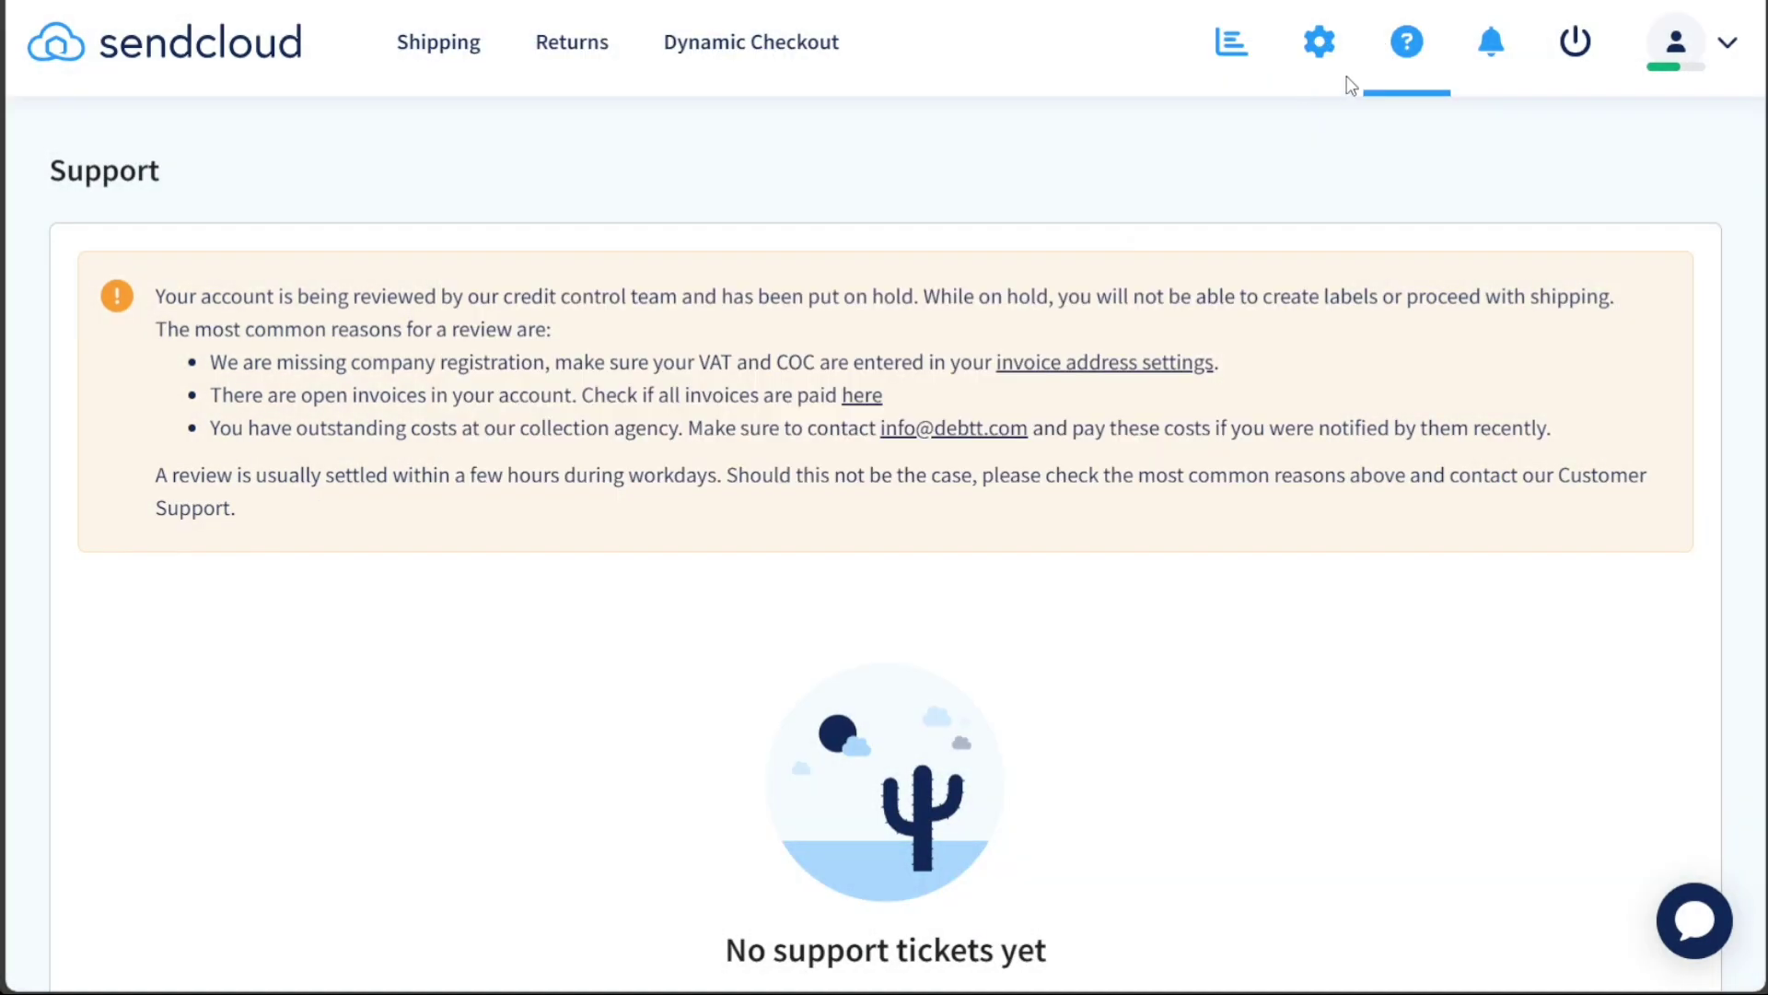
left_click(1484, 55)
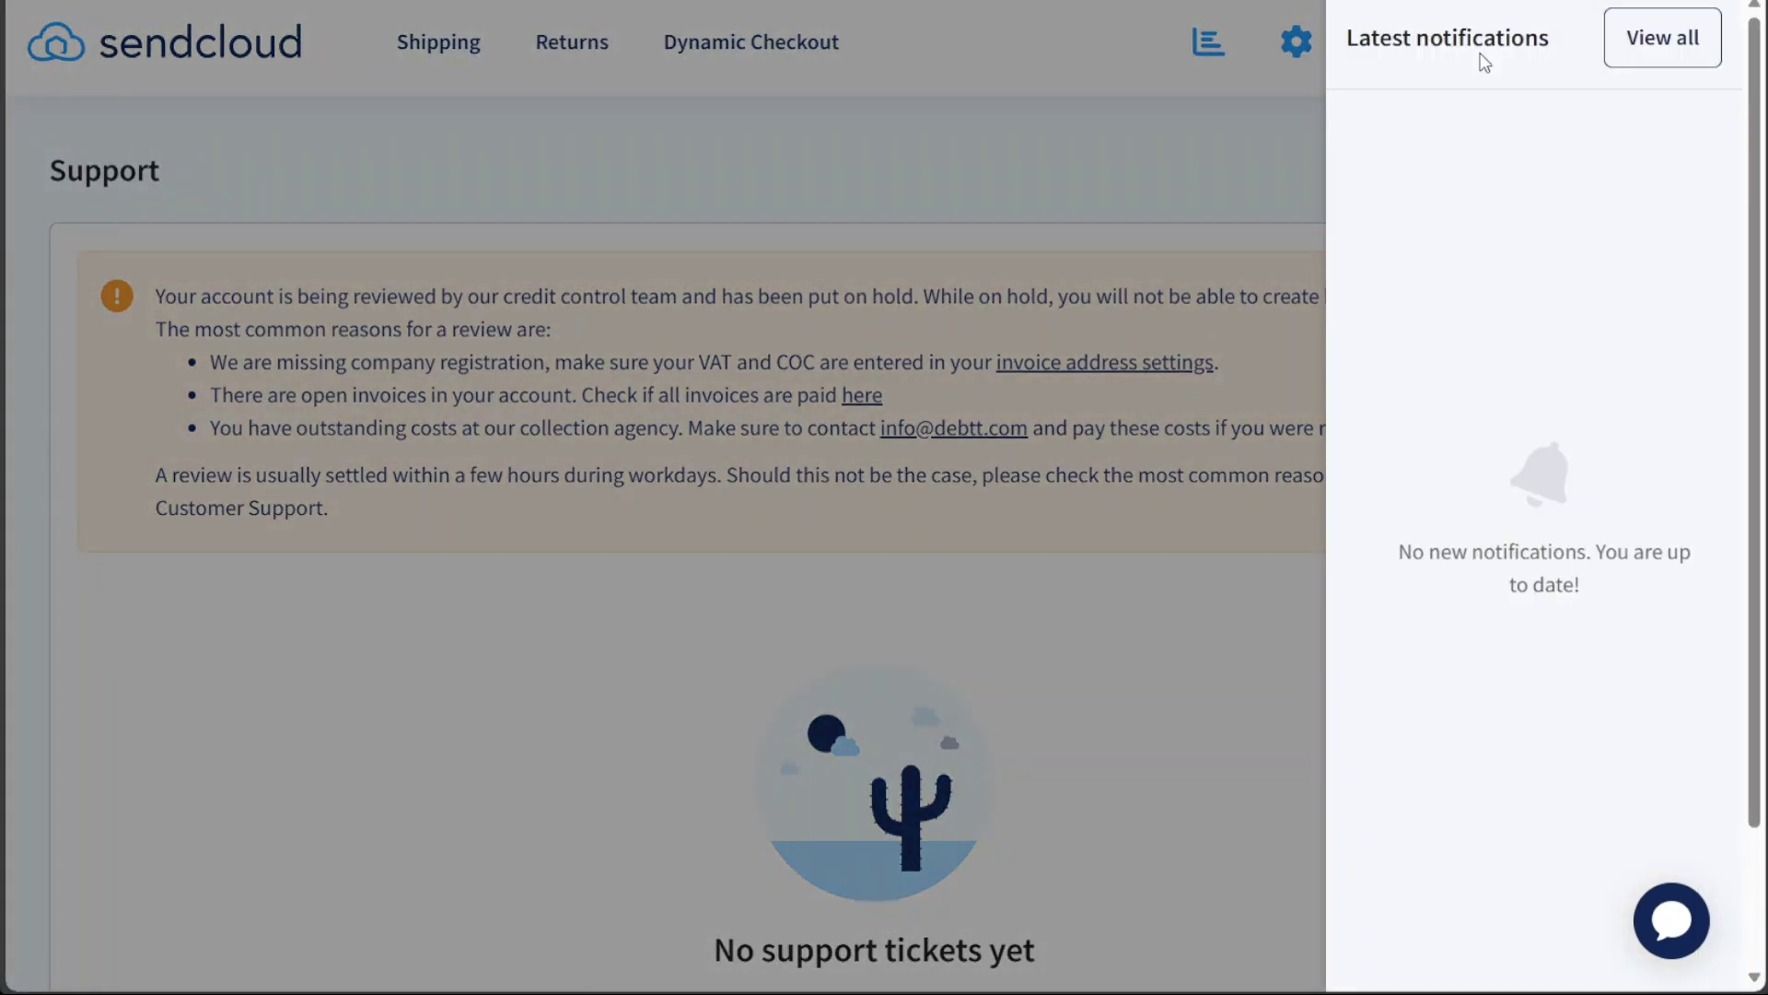
left_click_drag(1593, 594, 1389, 517)
left_click(1589, 338)
left_click(1241, 197)
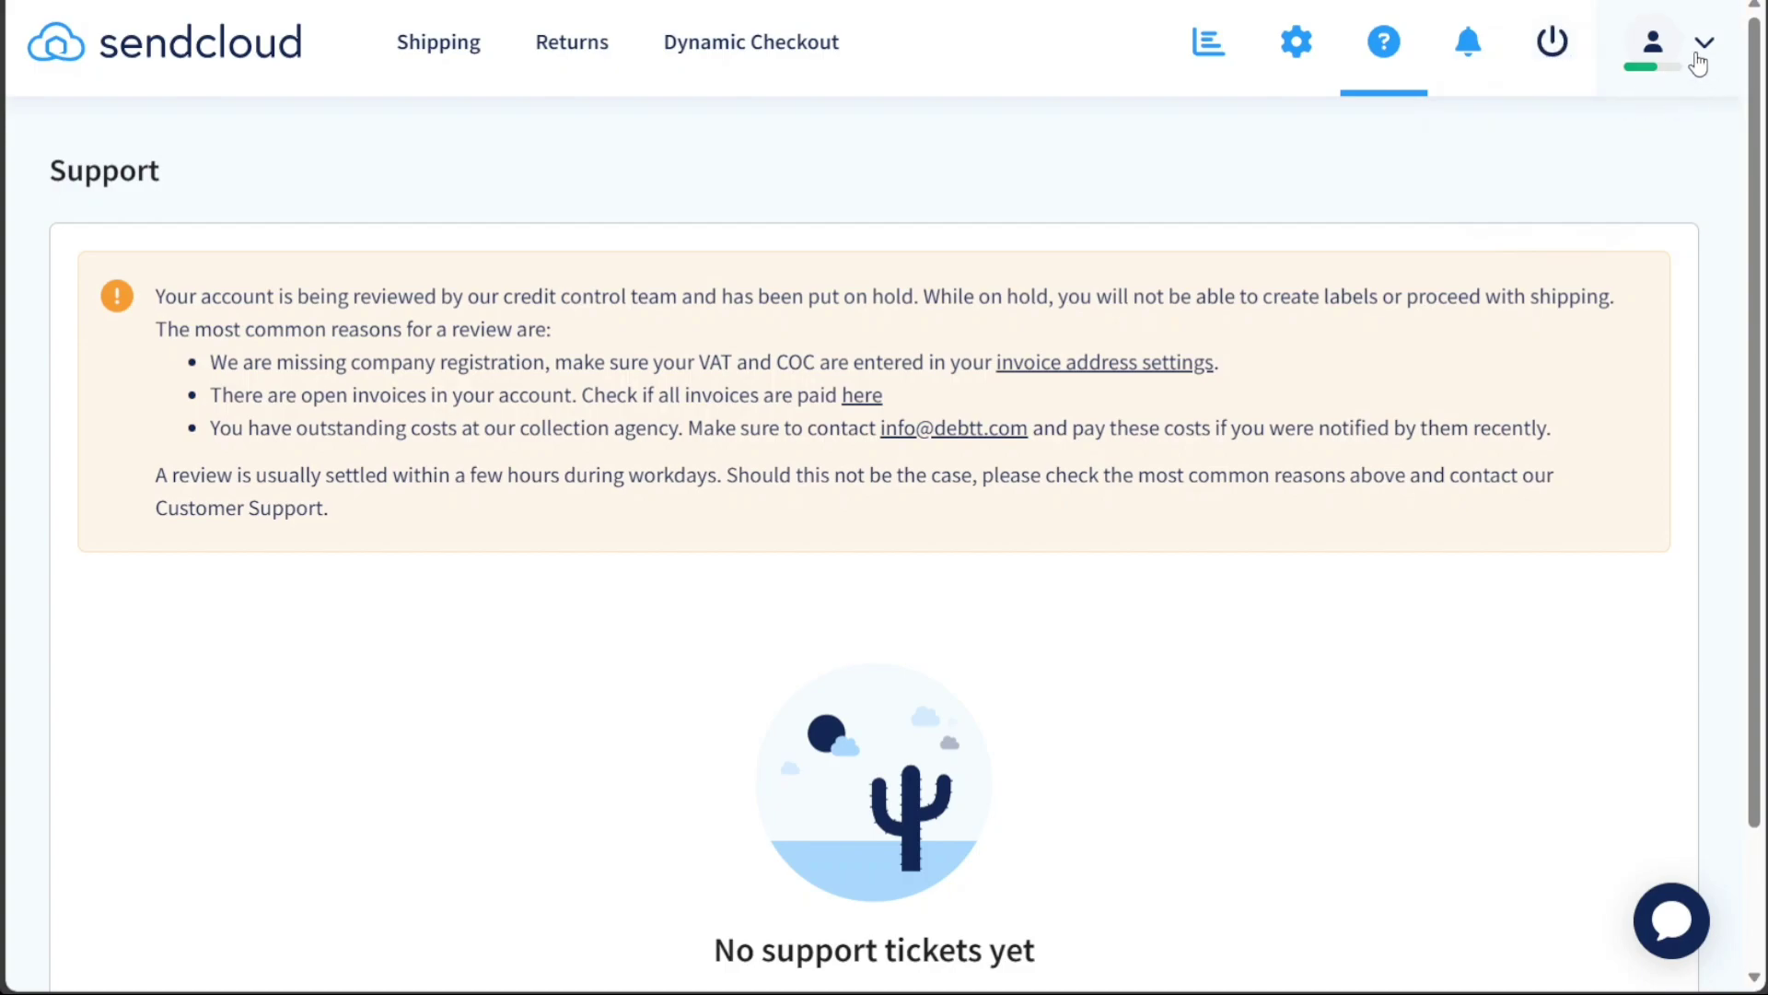
left_click(1687, 57)
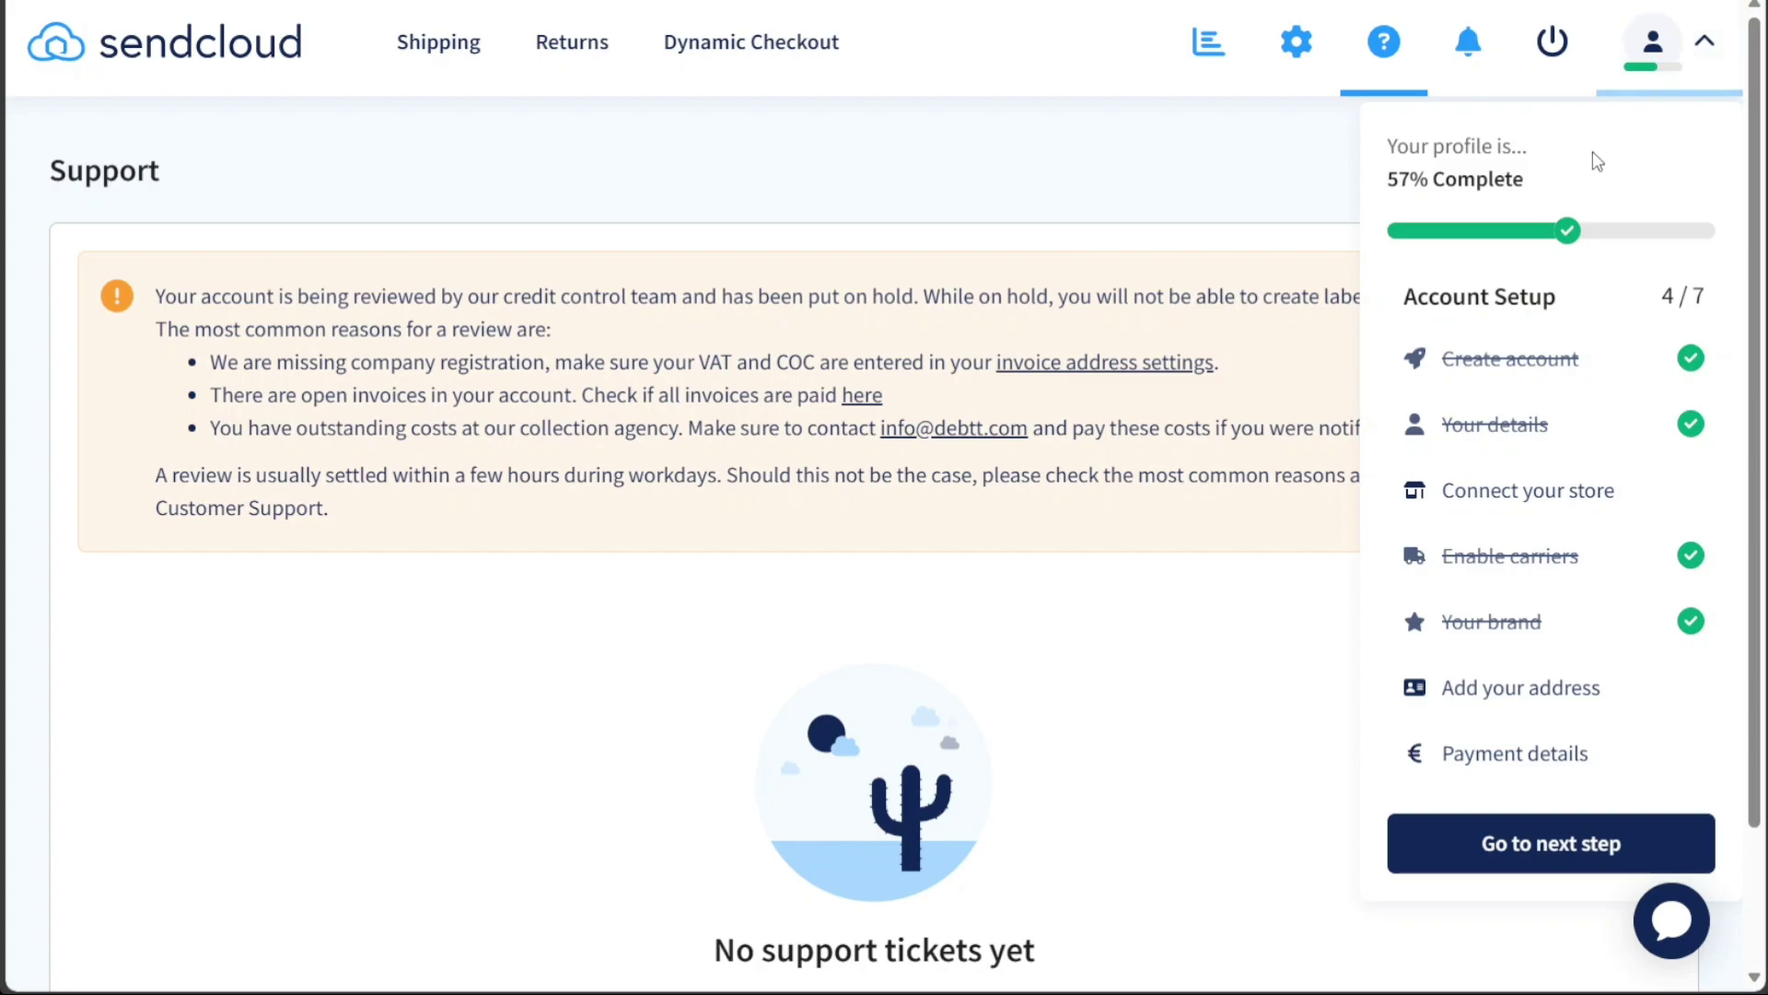
left_click_drag(1384, 184, 1543, 185)
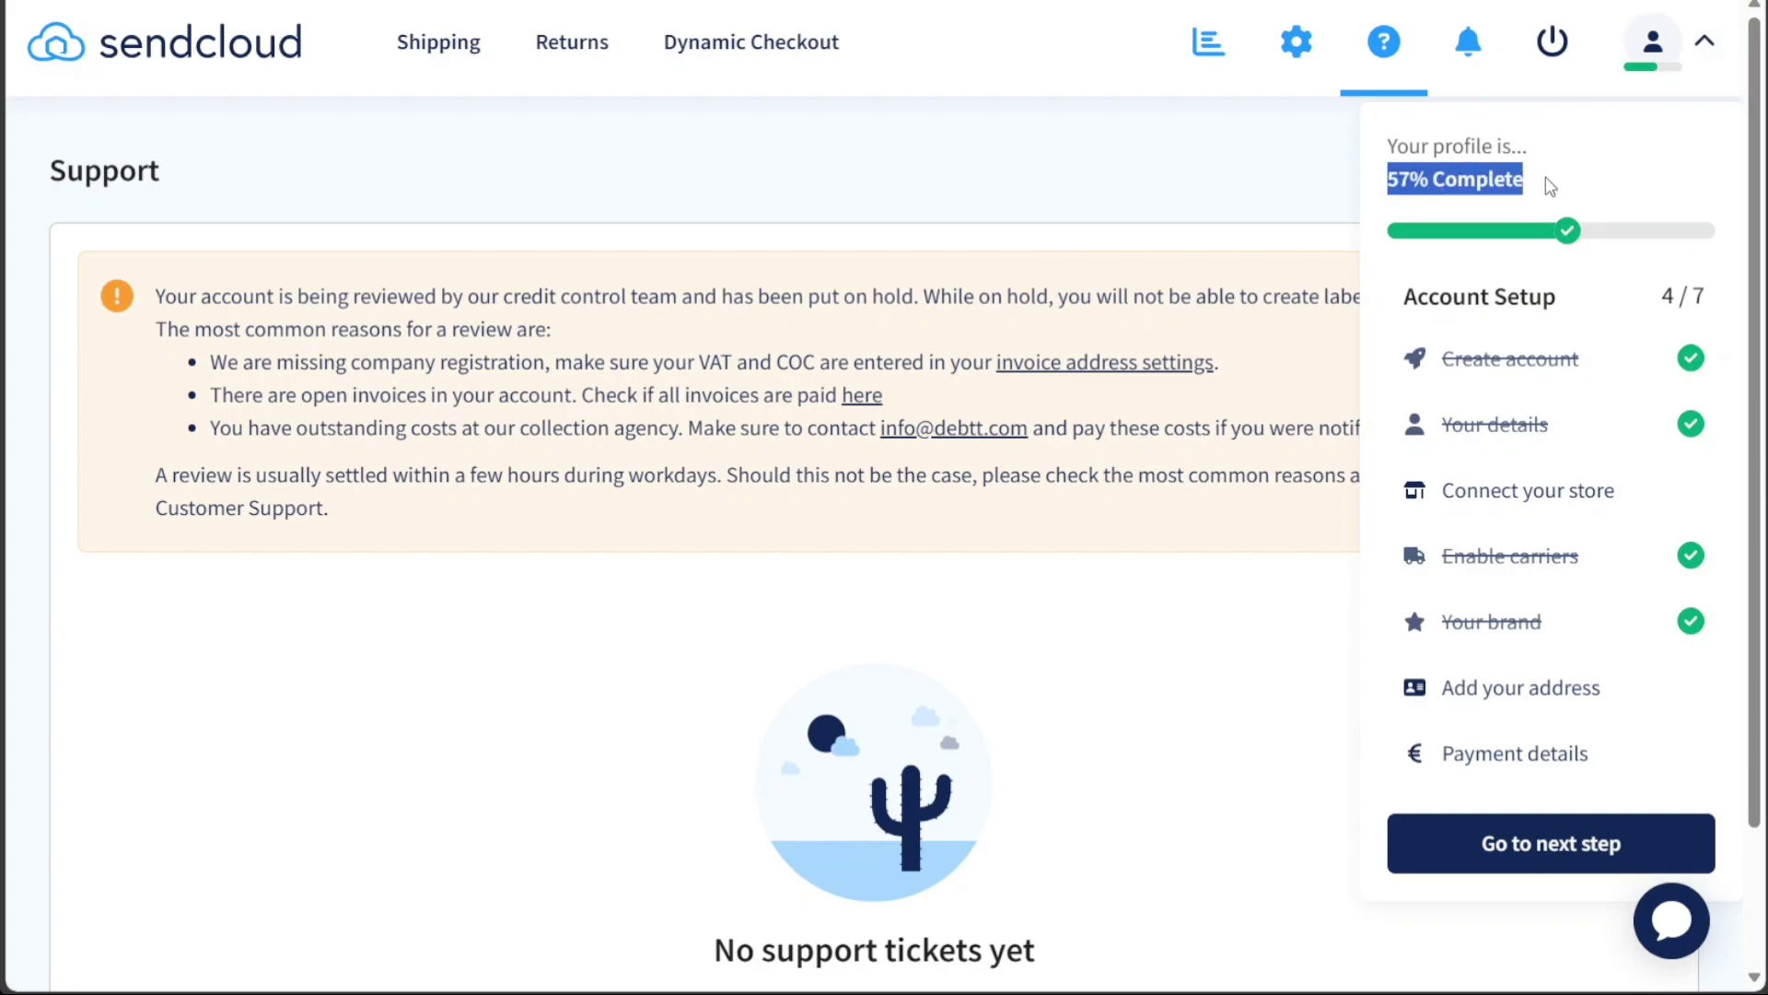
left_click(1583, 184)
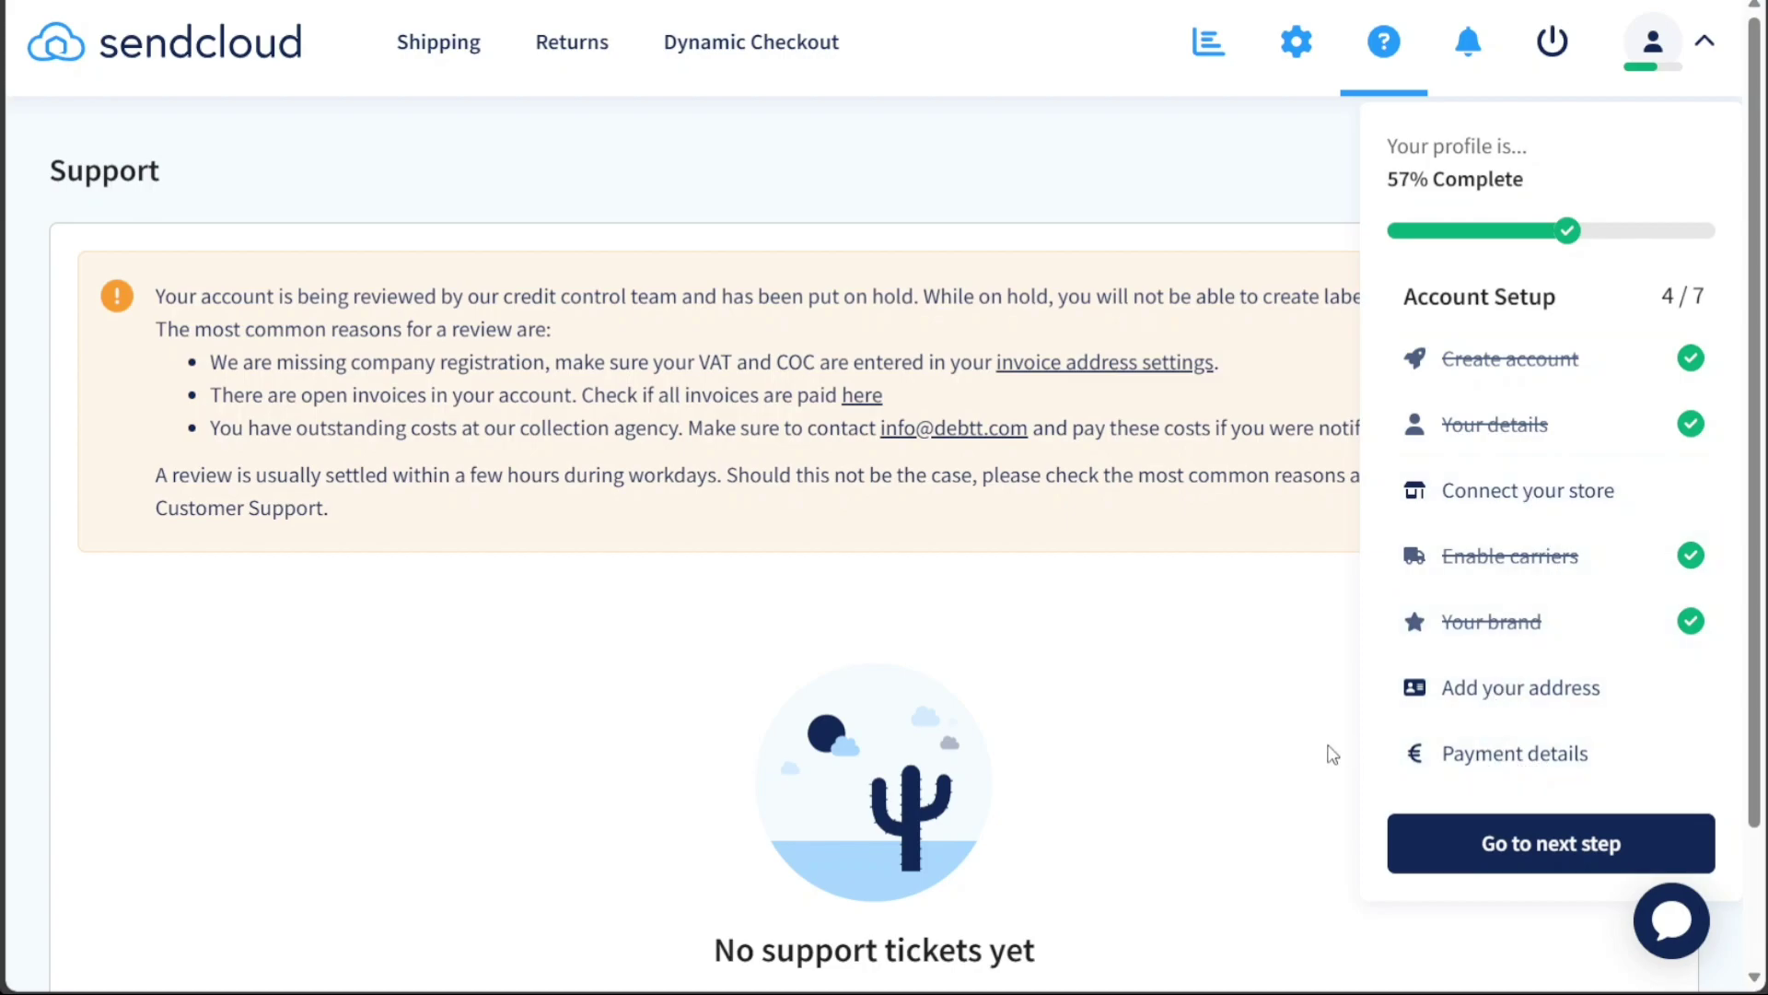
left_click(1220, 681)
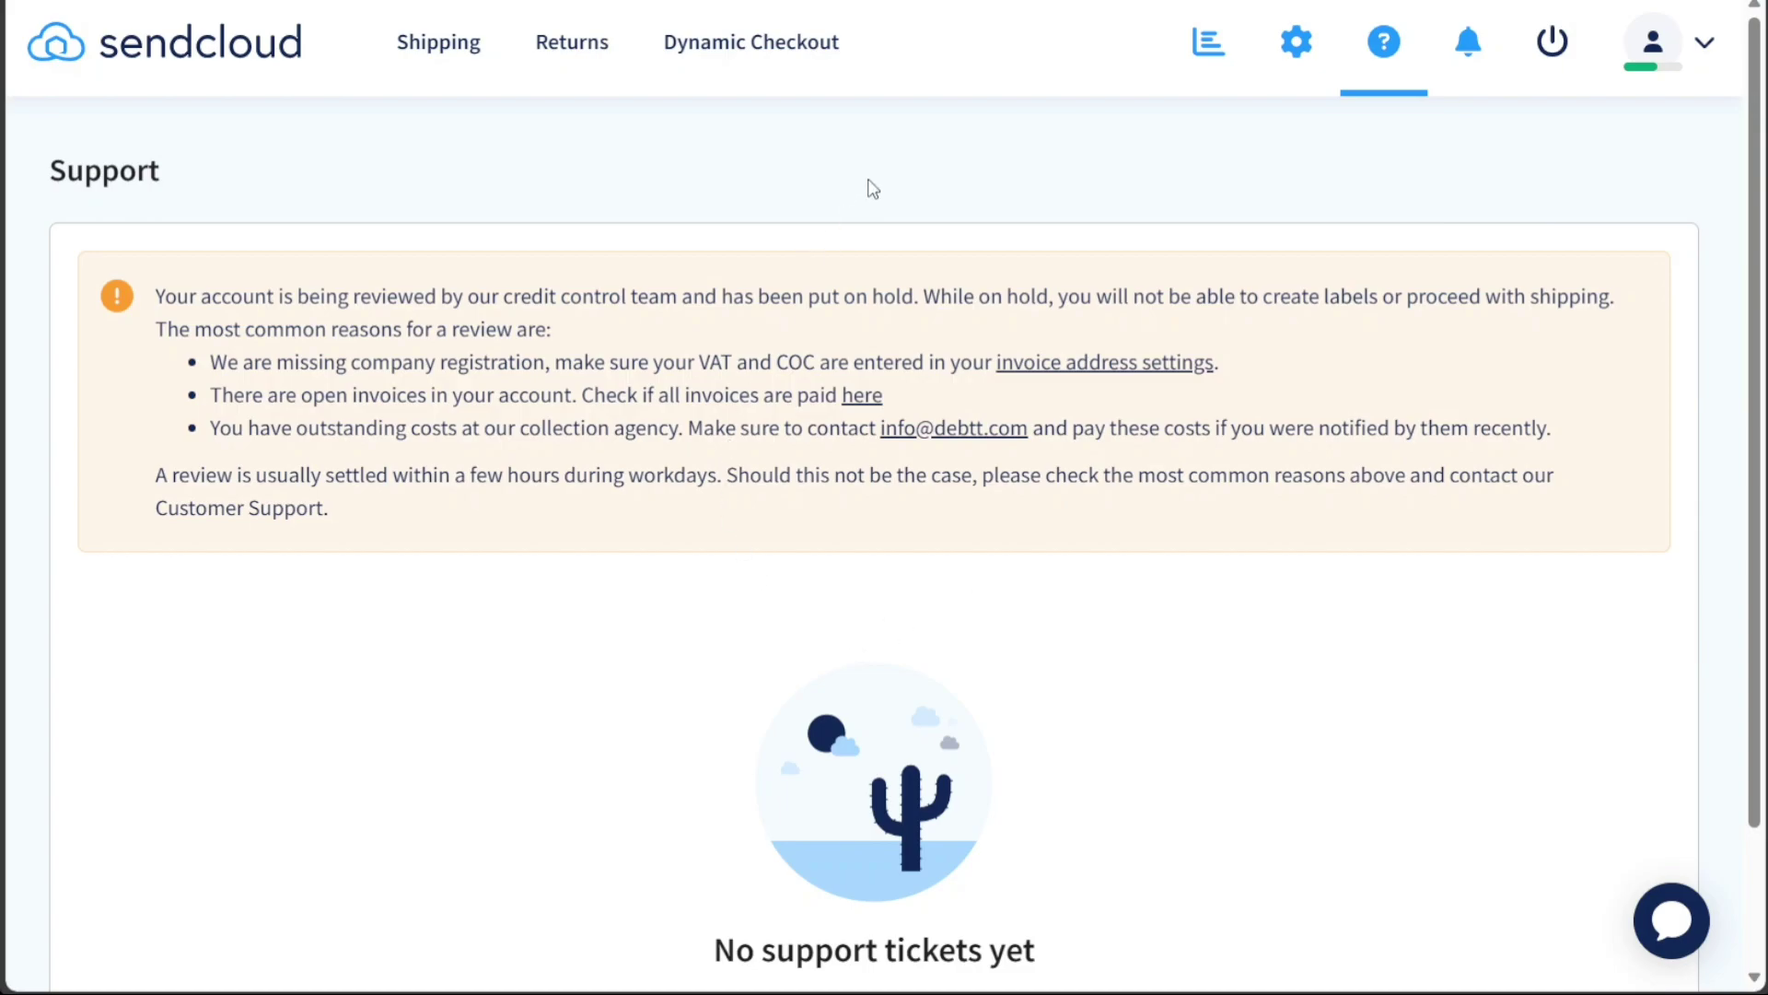
- Return to Settings and open the Integrations page from the sidebar
left_click(1283, 71)
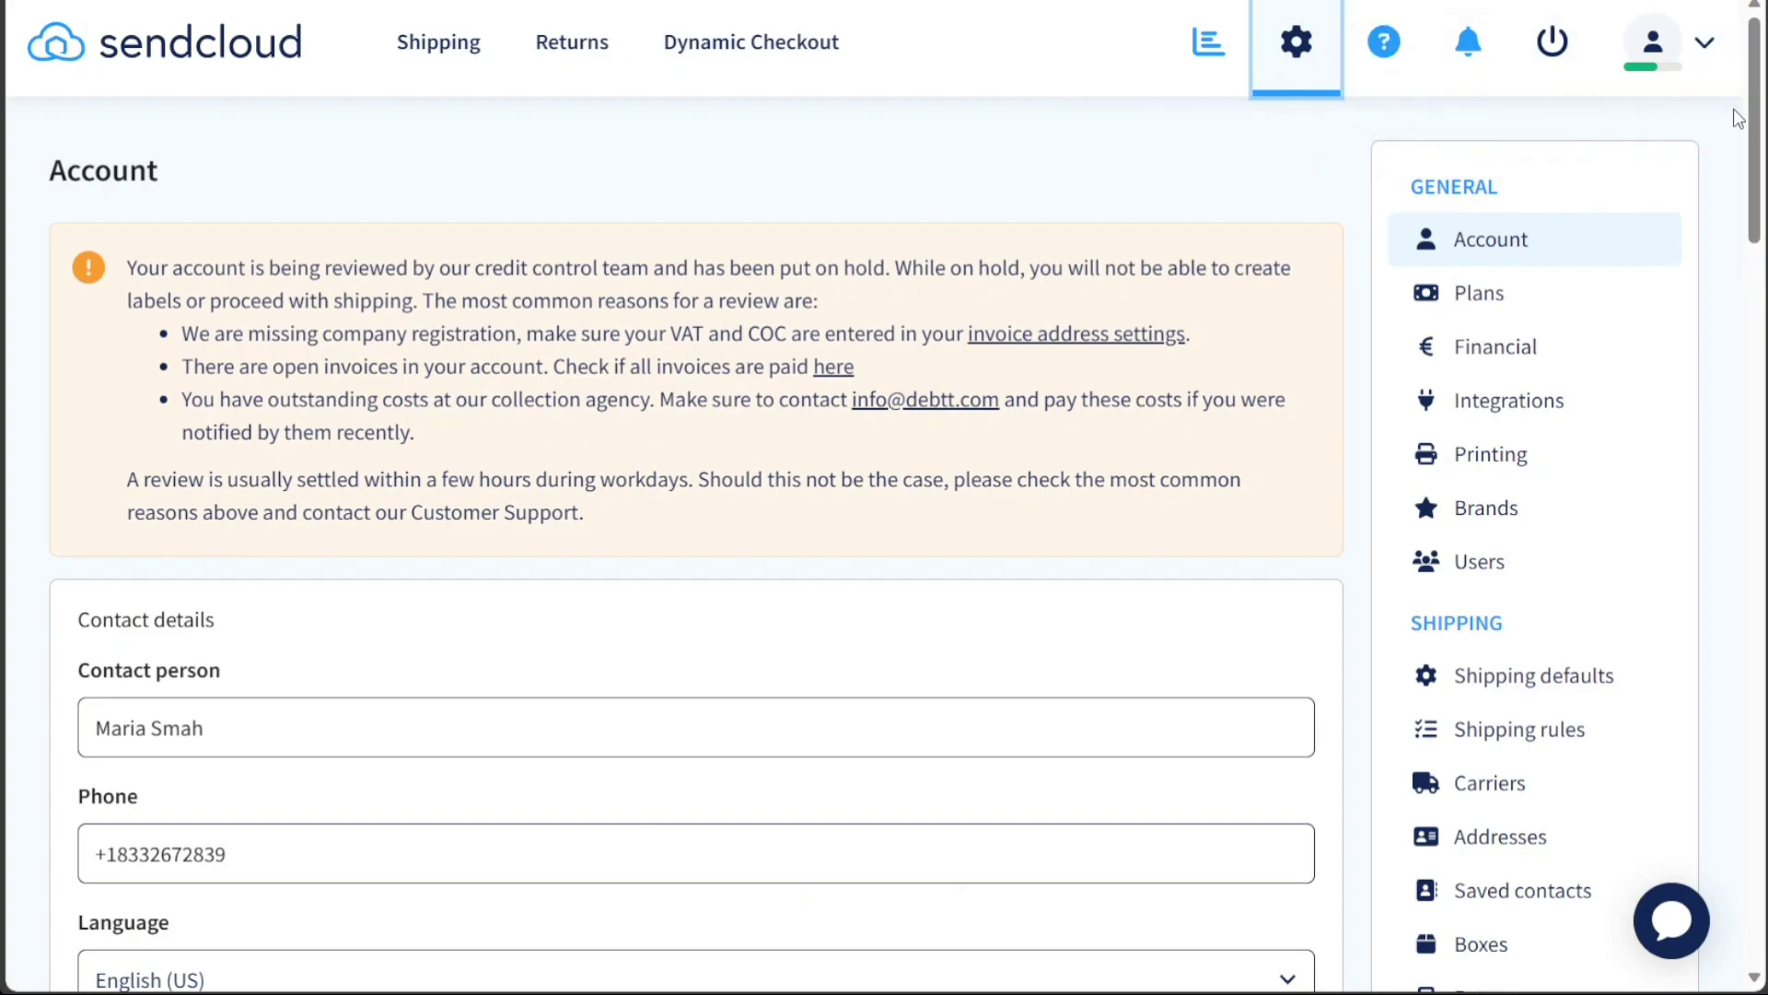
scroll(1756, 143, "down", 1)
scroll(1757, 143, "down", 3)
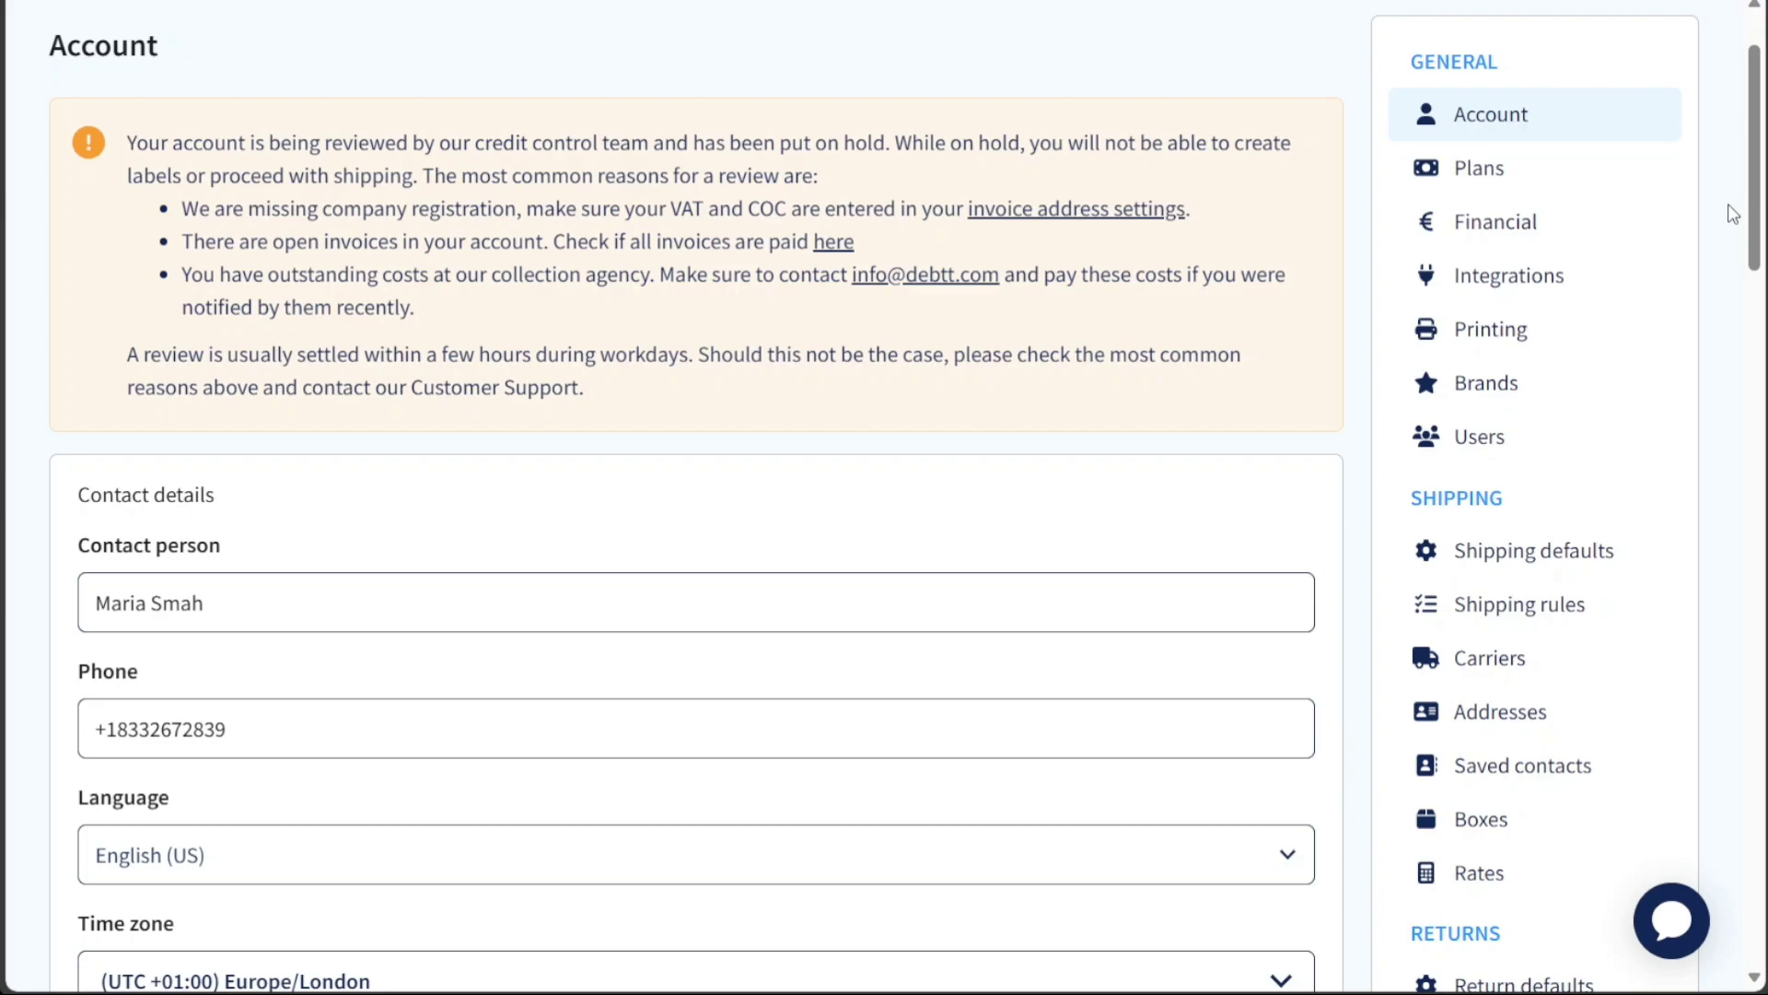
left_click(1575, 274)
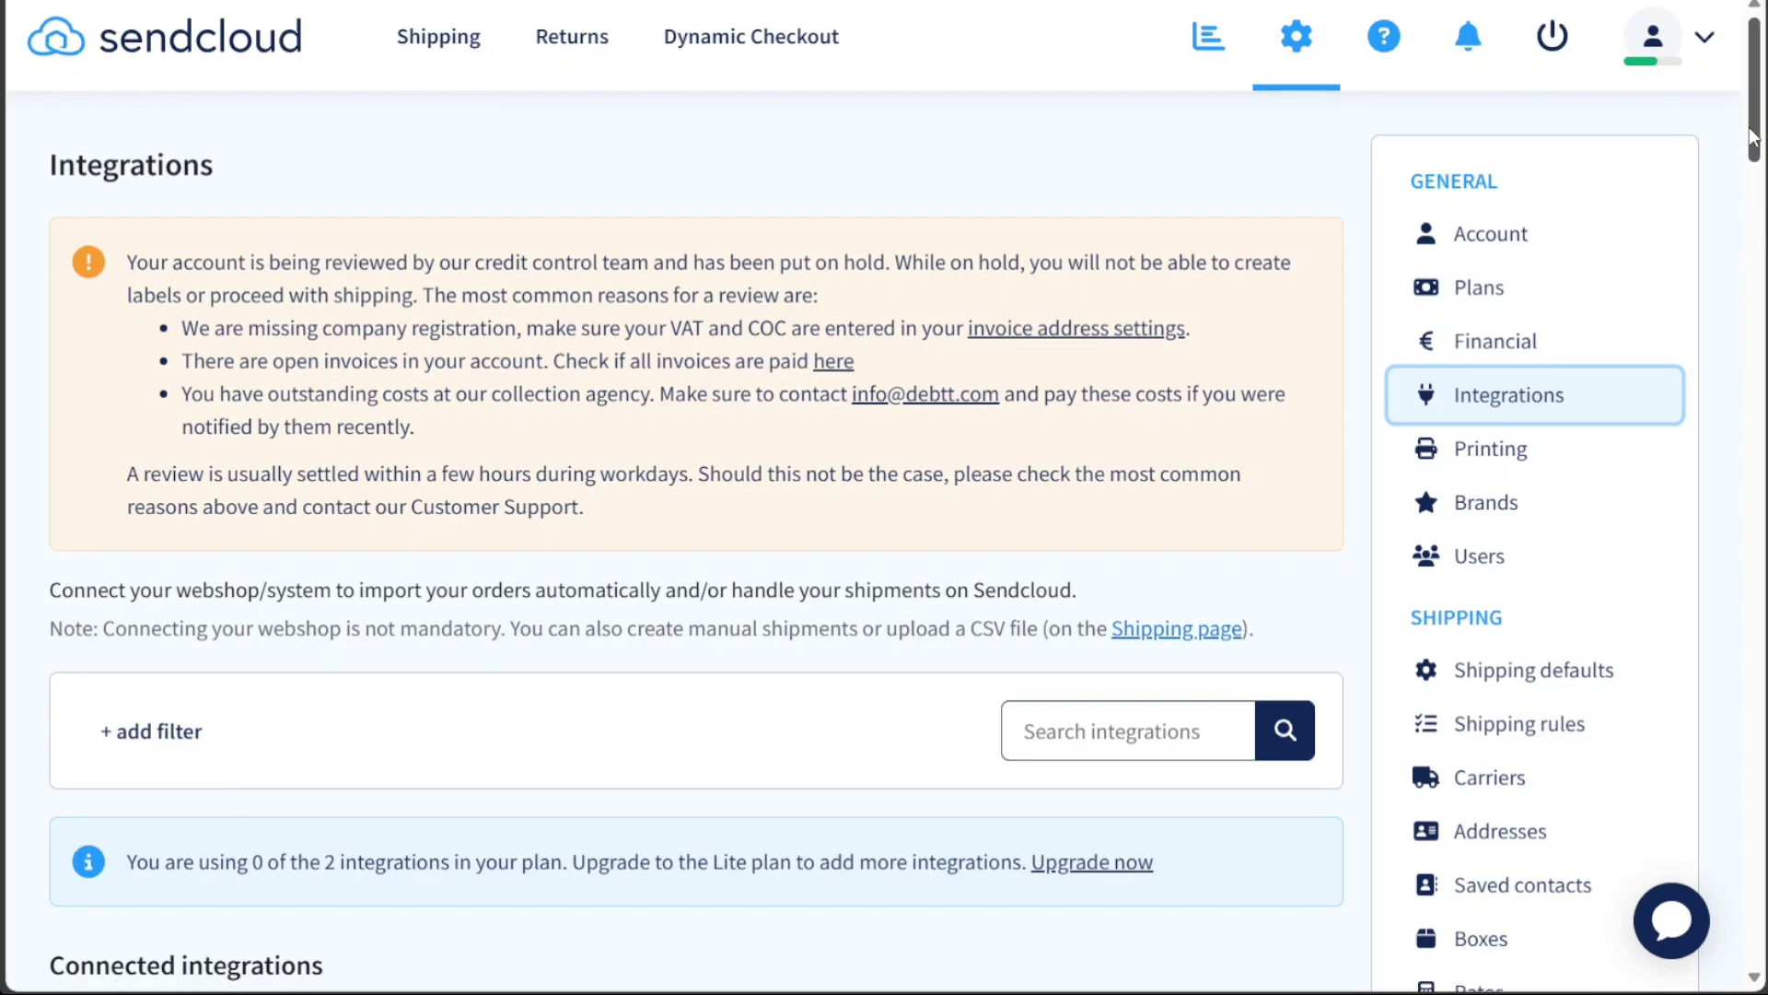
- Install the Sendcloud app on Shopify and continue with the existing Shopify account
scroll(1753, 168, "down", 3)
left_click_drag(1753, 168, 1672, 262)
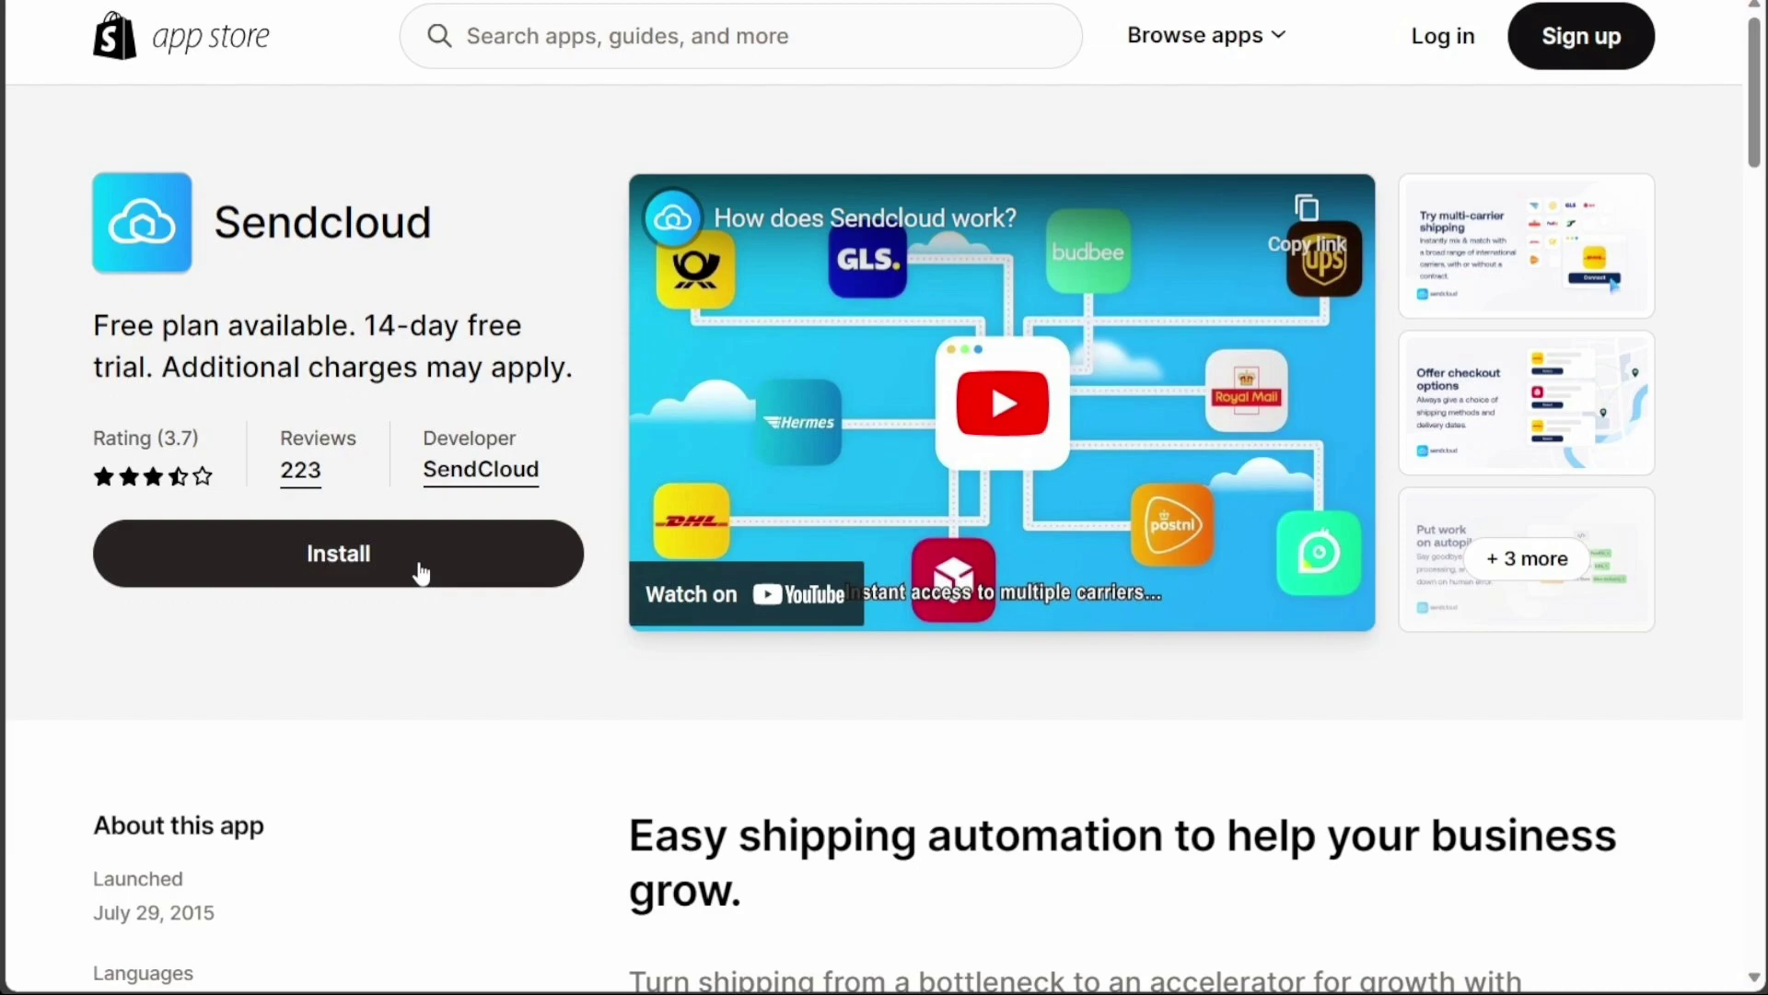
left_click(421, 573)
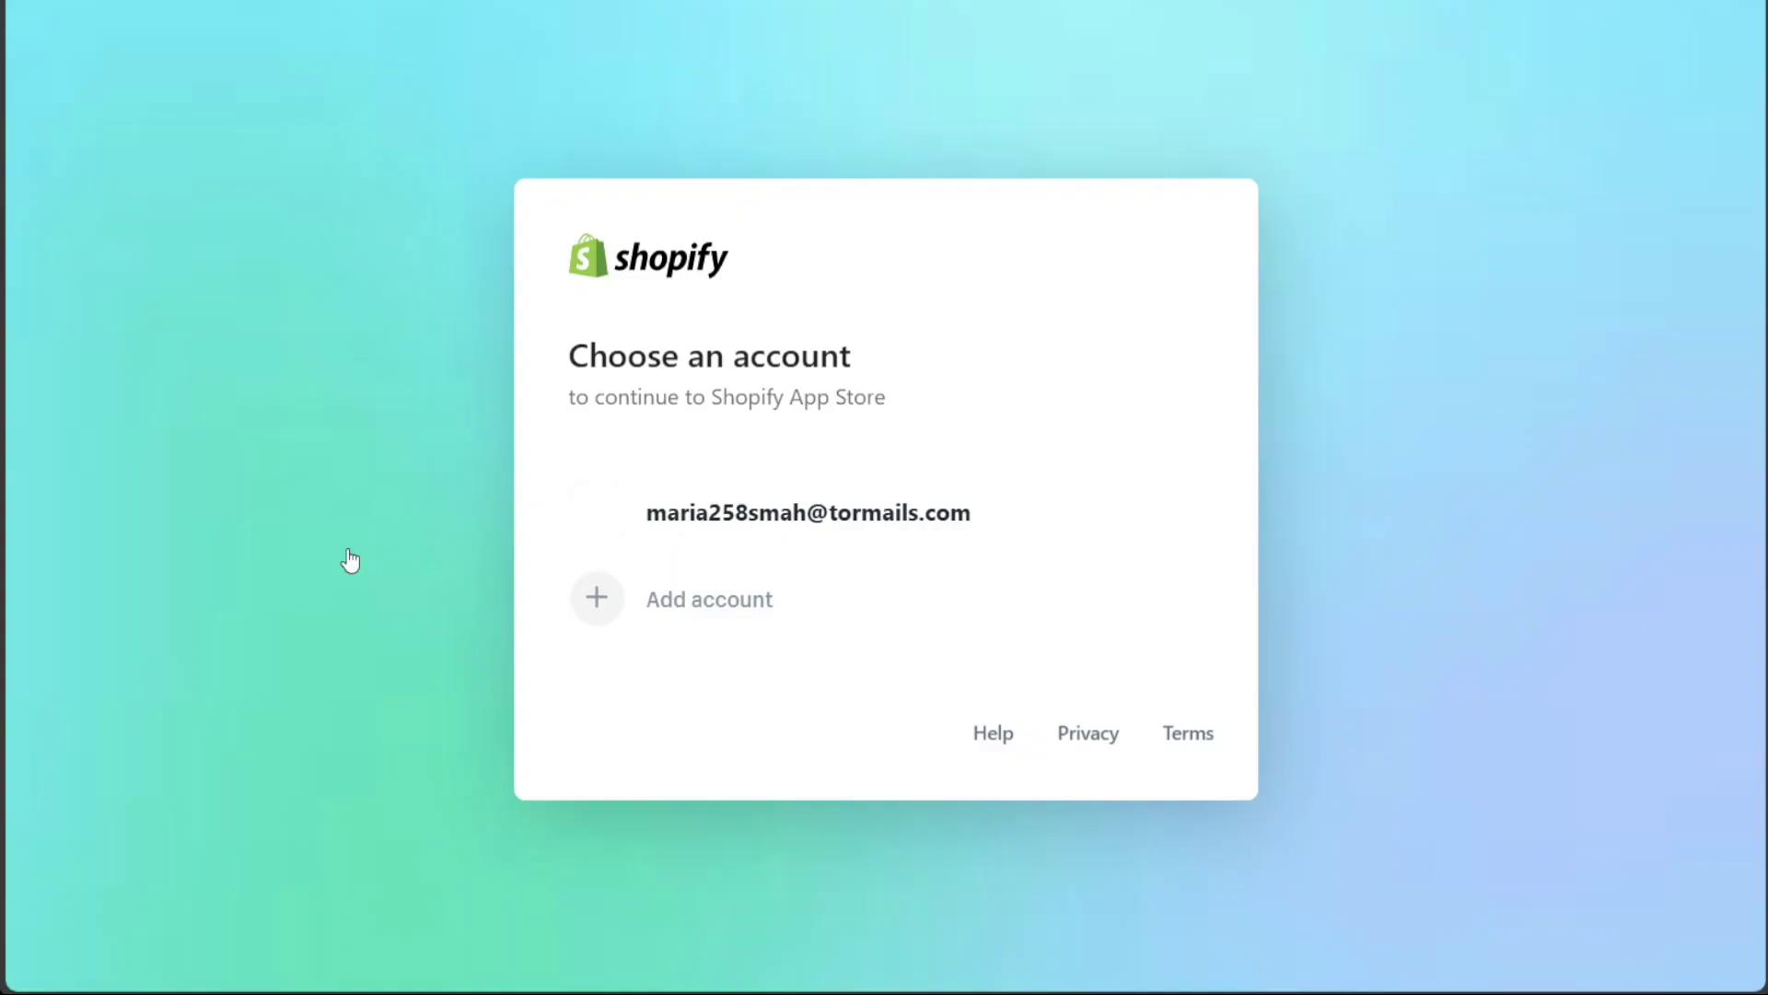
left_click(819, 515)
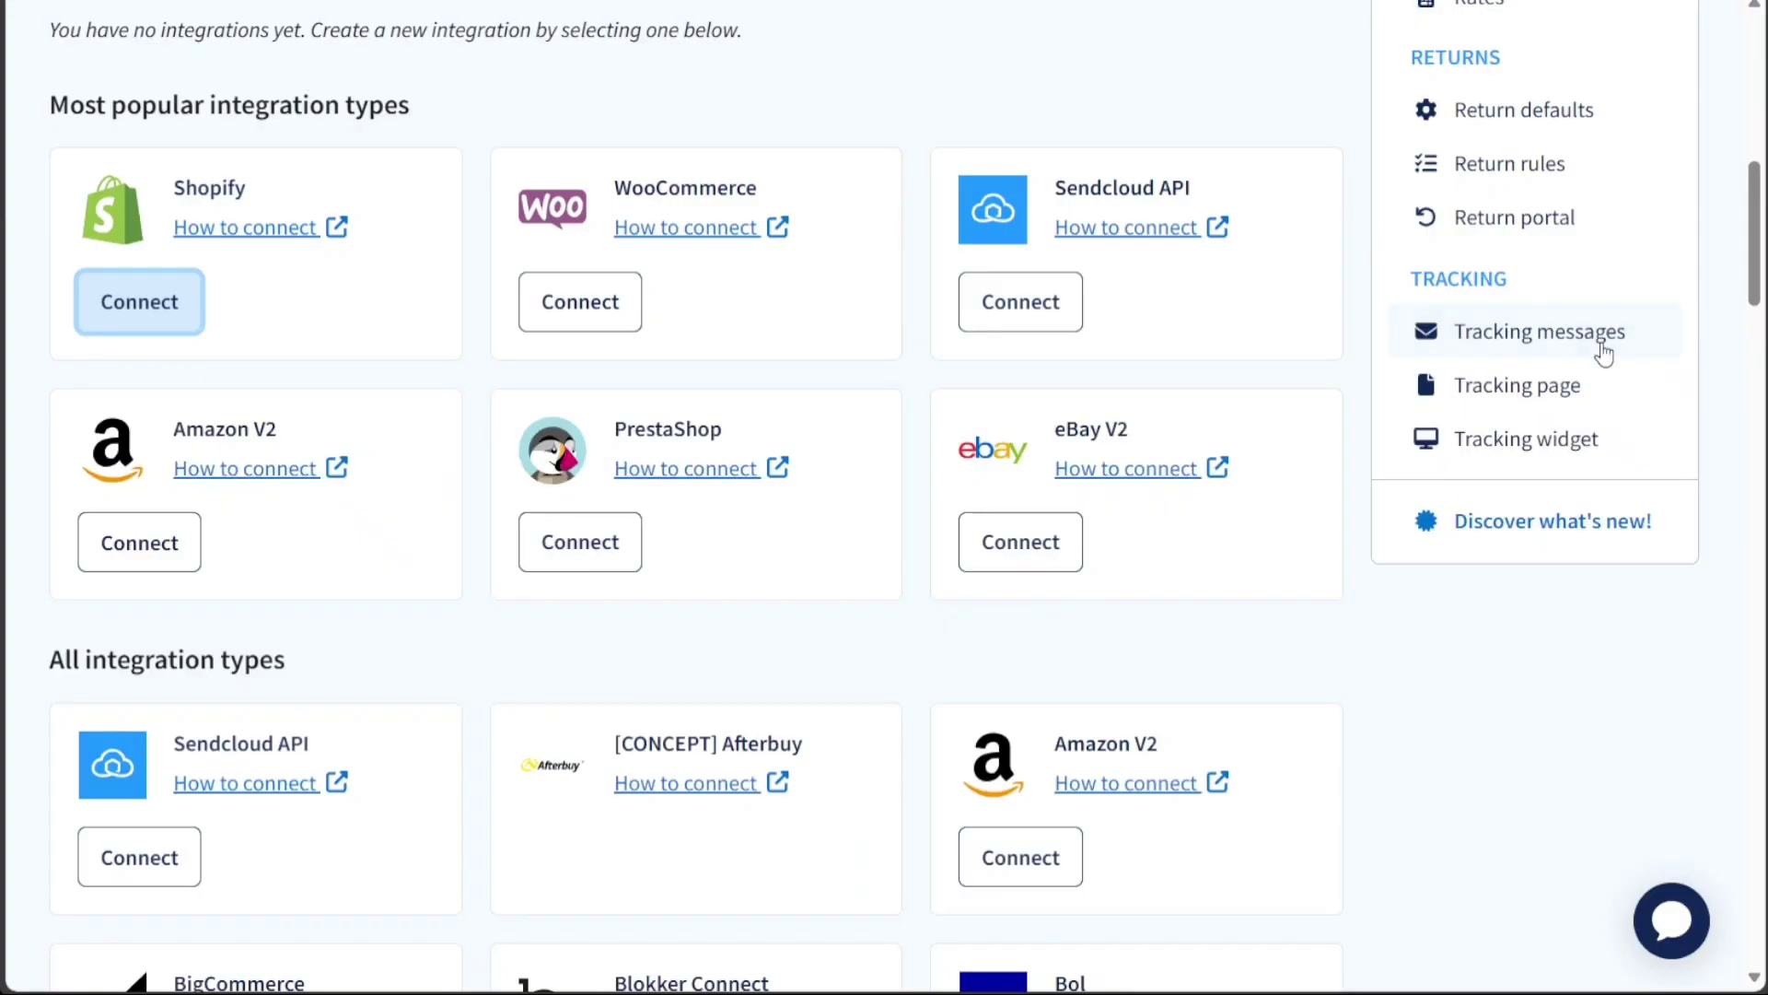
- Scroll back up and switch to Shipping's empty Incoming orders page
left_click_drag(1755, 285, 1744, 123)
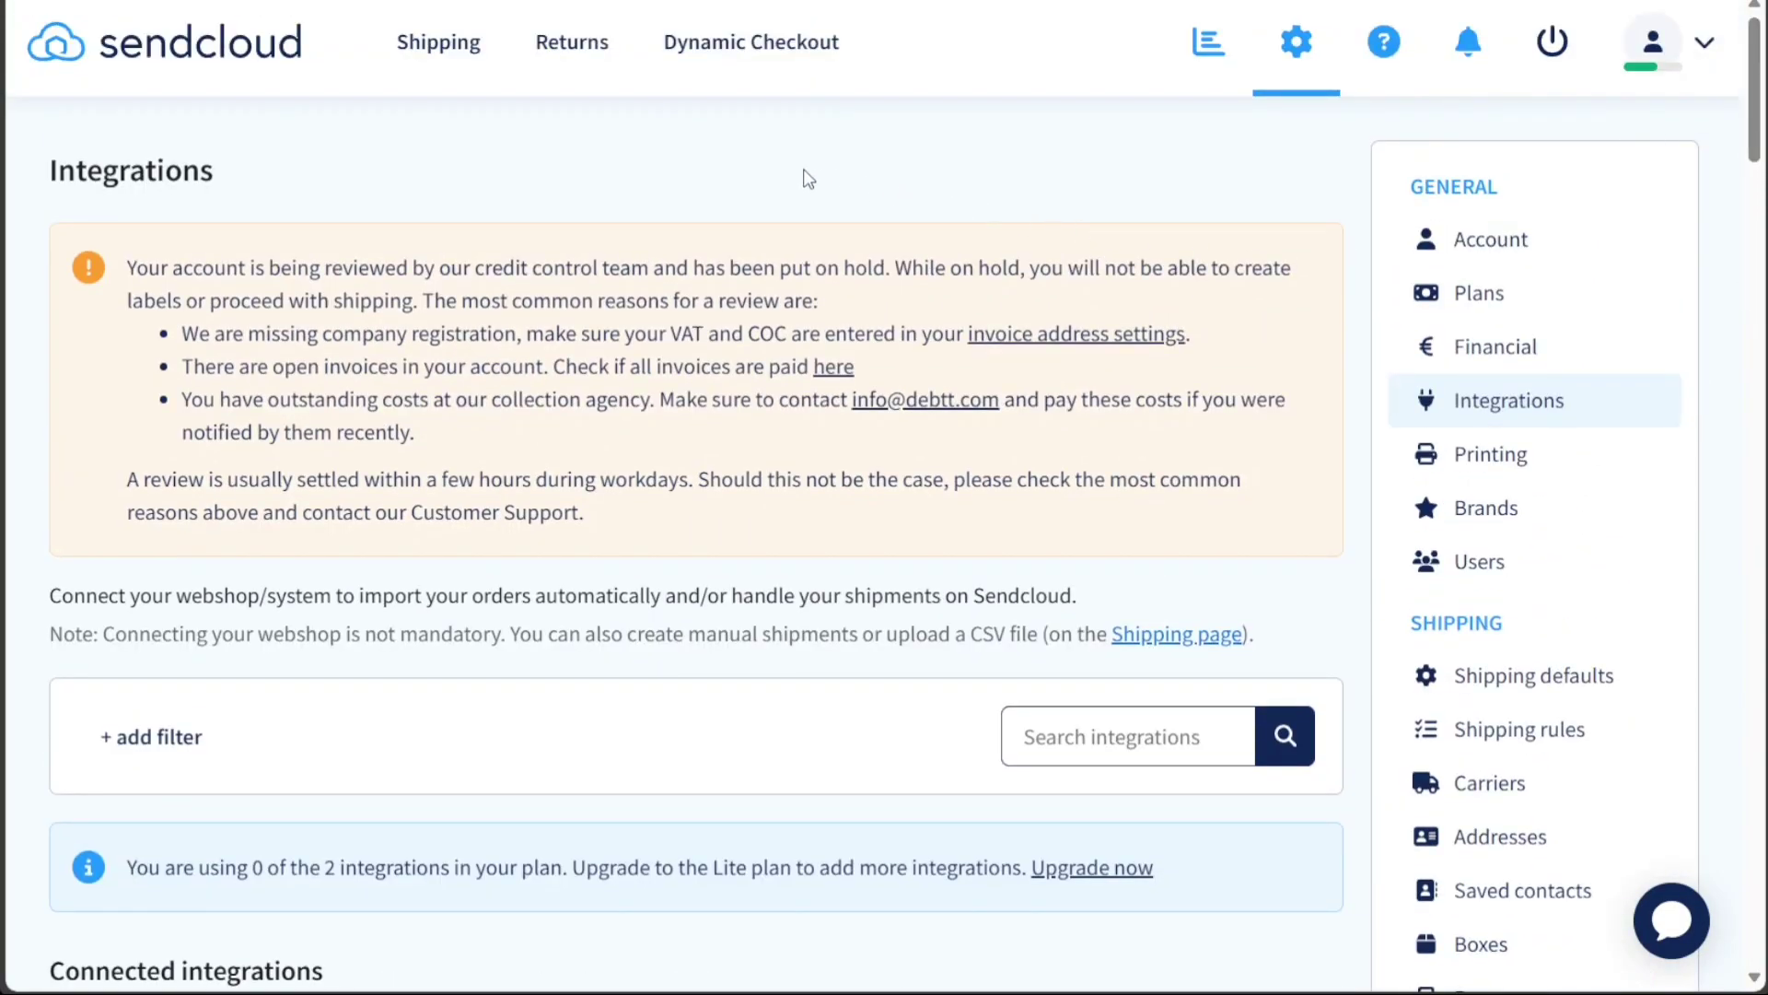
left_click(455, 62)
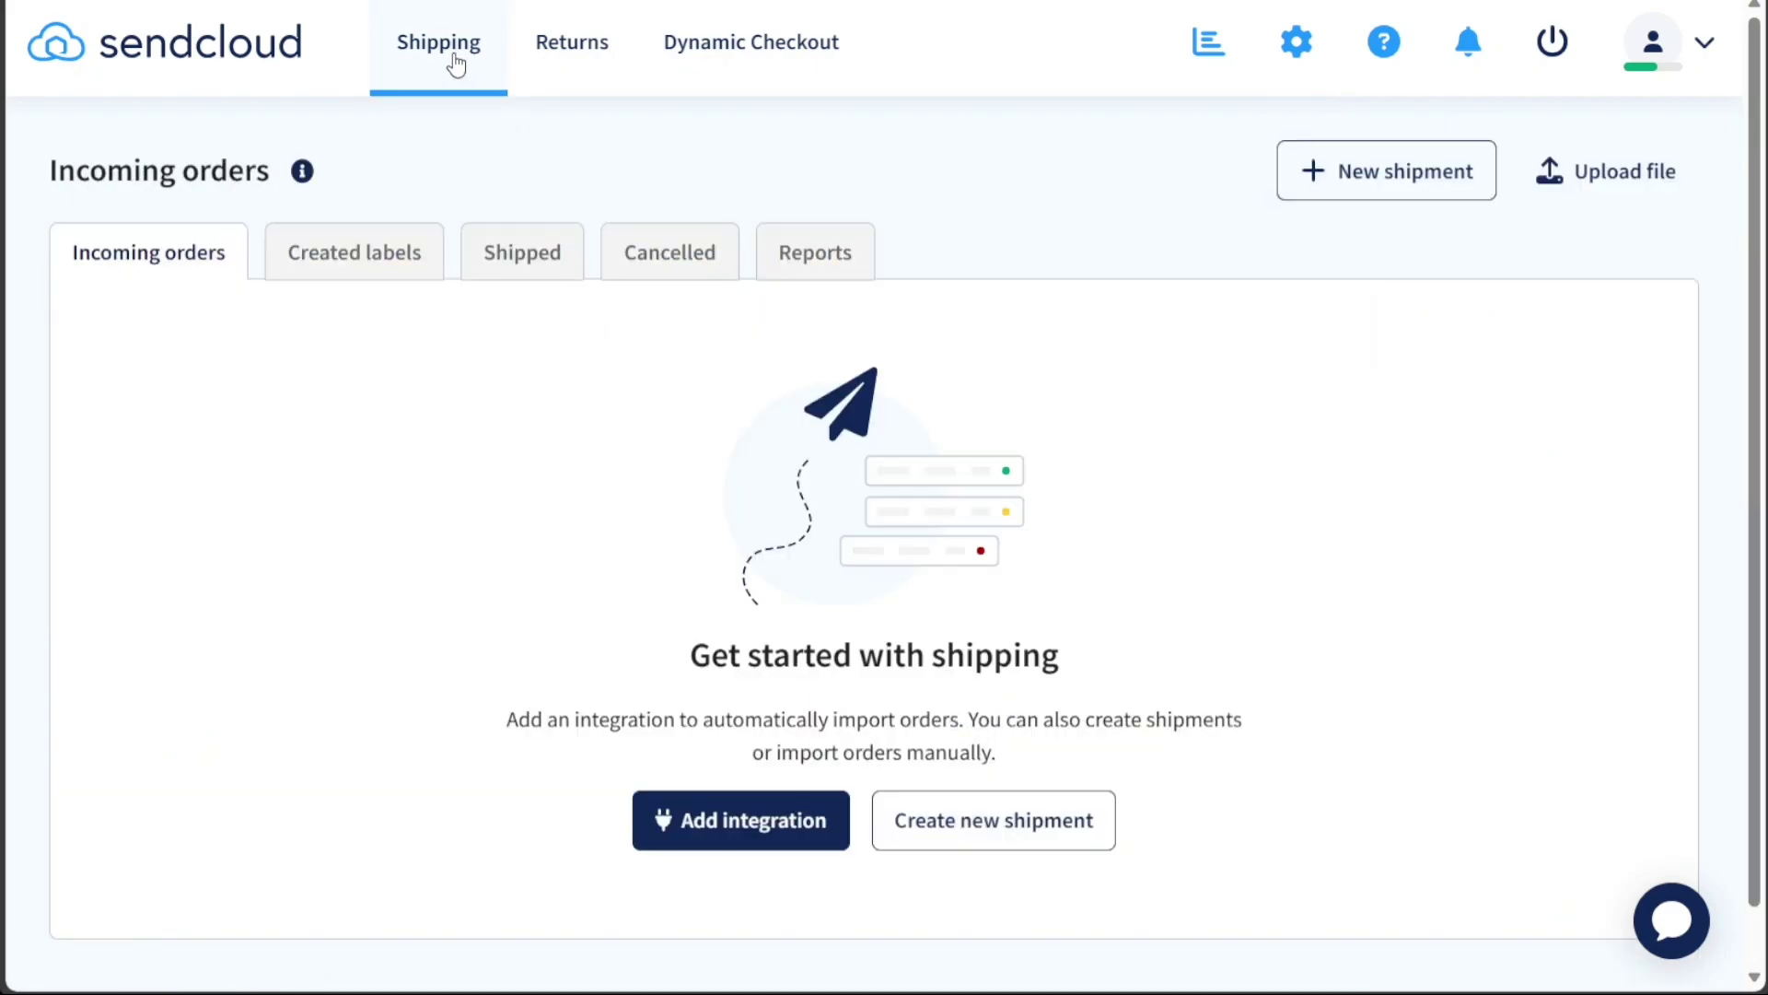